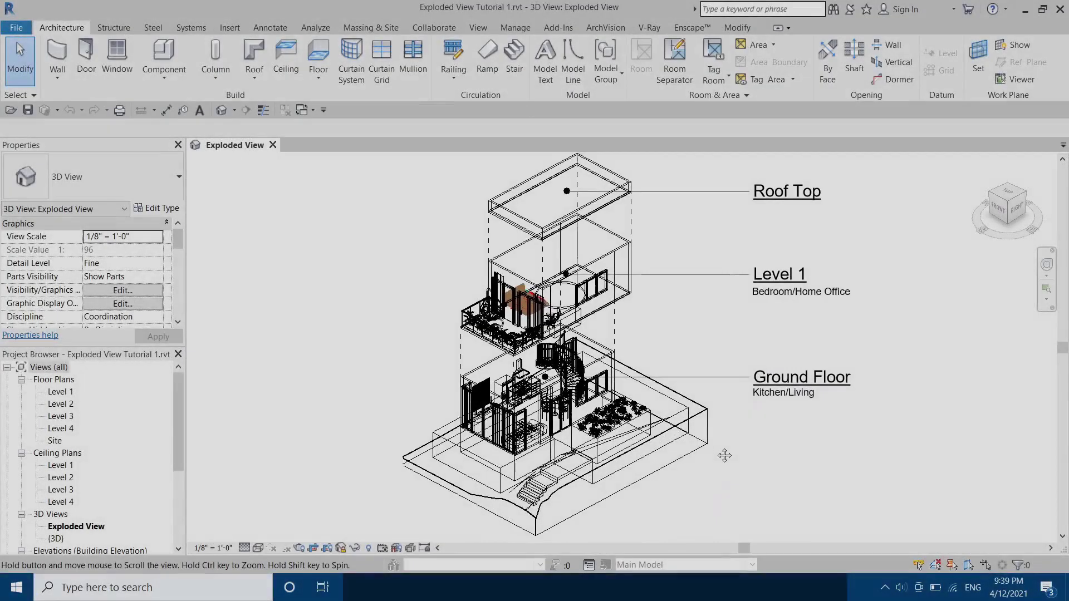
Examine the finished exploded view of the house with its labelled floors.
scroll(654, 330, up, 4)
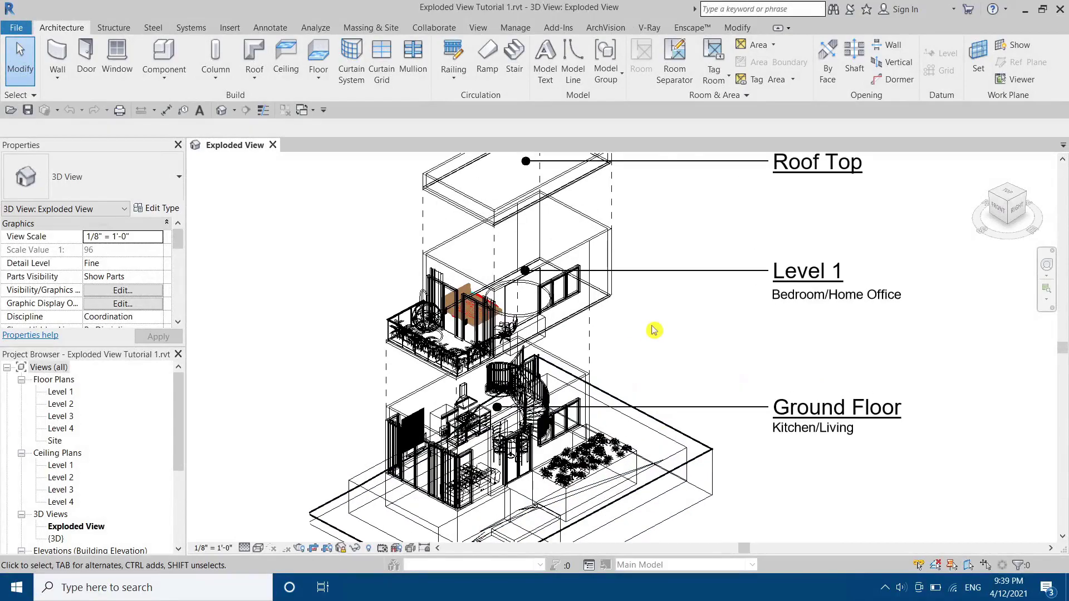
middle_drag(638, 330, 692, 287)
scroll(703, 437, up, 1)
mouse_move(685, 337)
middle_down()
mouse_move(719, 280)
mouse_move(692, 349)
middle_up()
scroll(719, 281, down, 4)
scroll(684, 338, down, 1)
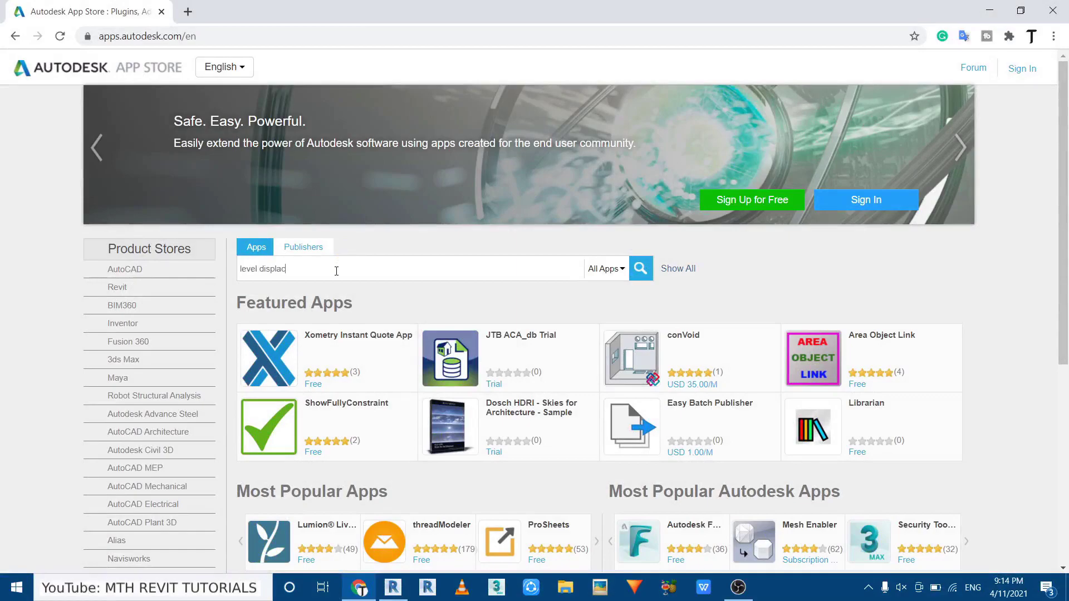
Search the Autodesk App Store for "level displacer" and open the Level Displacer app page.
key(Return)
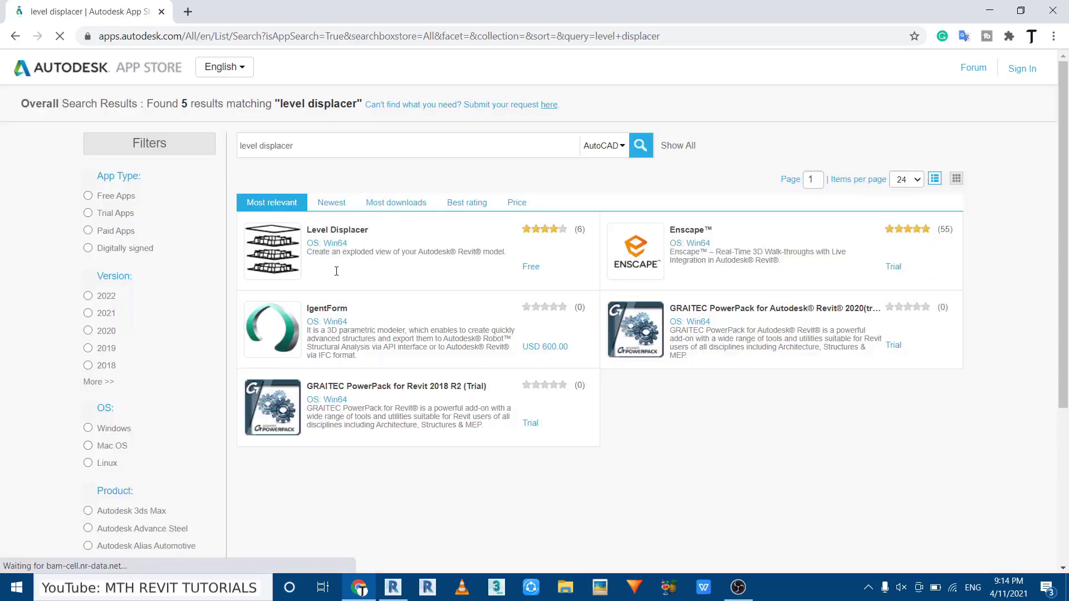
click(348, 251)
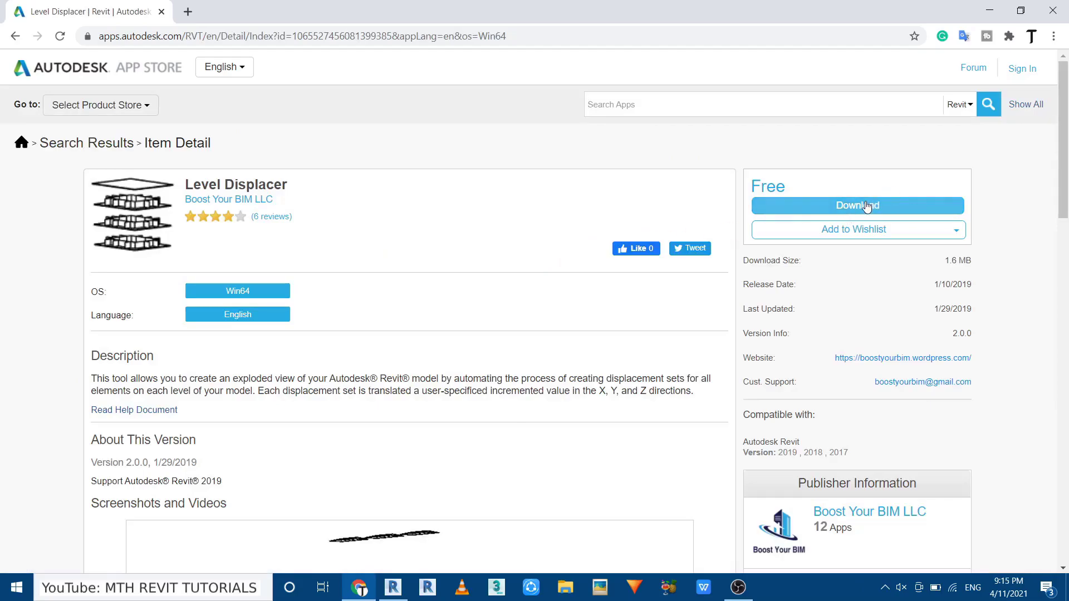
Switch to Revit, bring up the installed add-ins and open the default 3D view of the house.
click(407, 585)
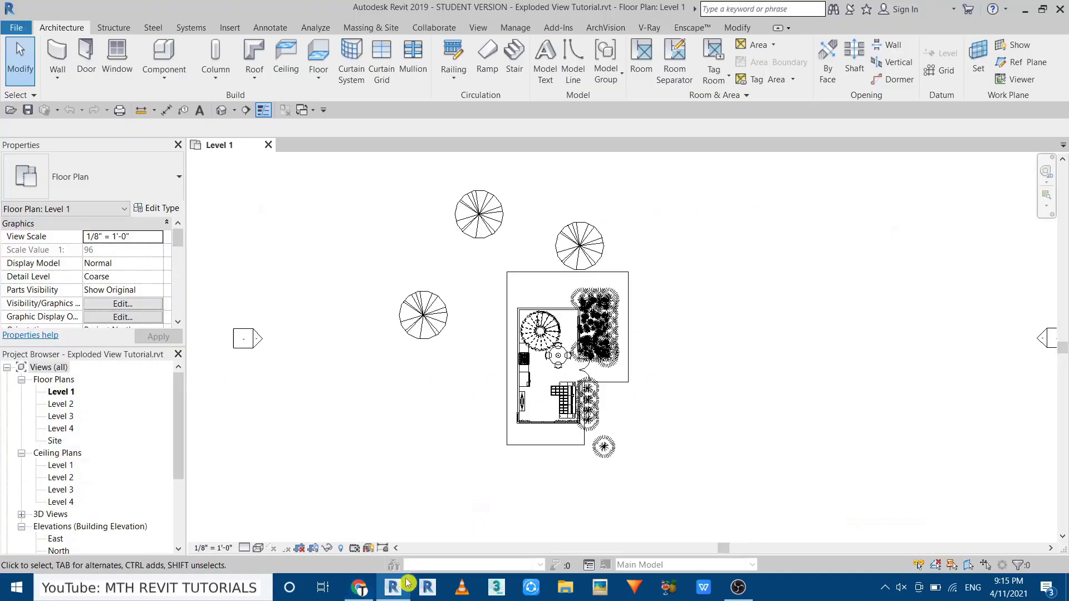
click(568, 31)
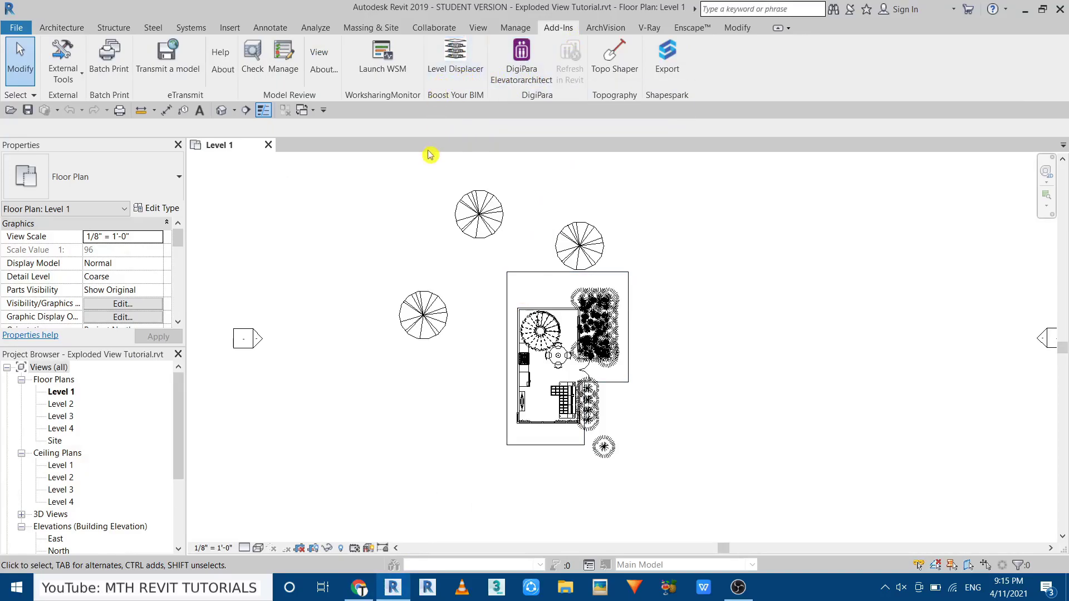
click(221, 115)
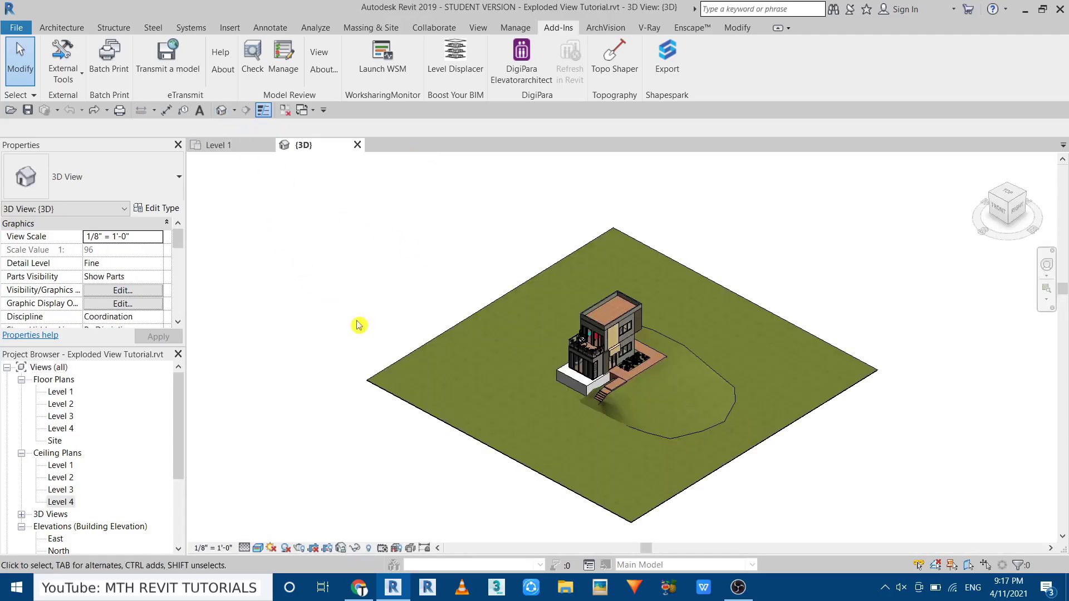
scroll(646, 359, up, 2)
scroll(460, 384, up, 2)
shift+middle_drag(459, 384, 437, 465)
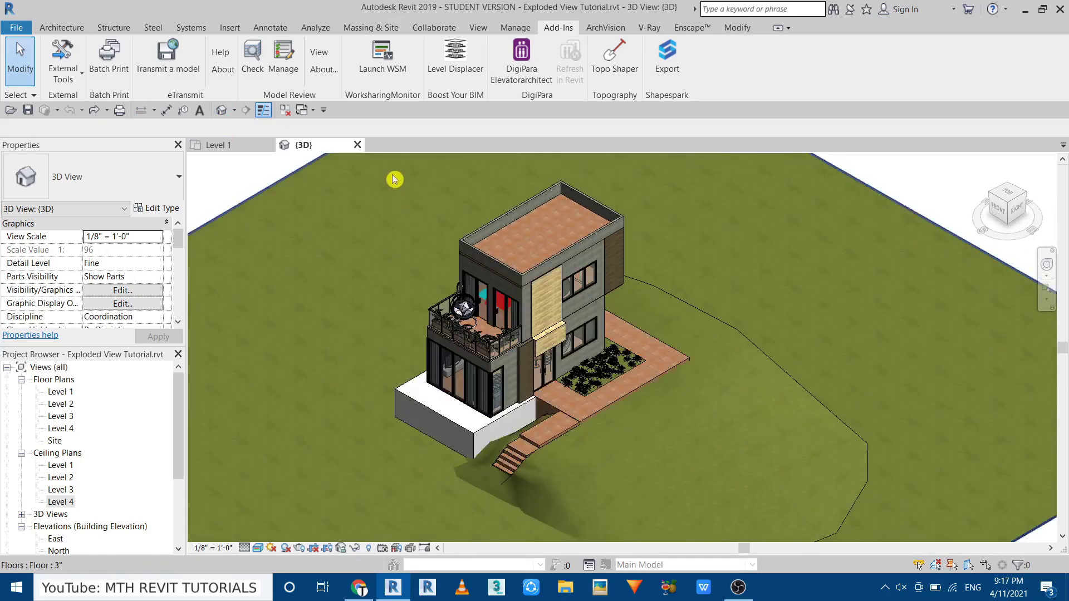
scroll(468, 440, up, 3)
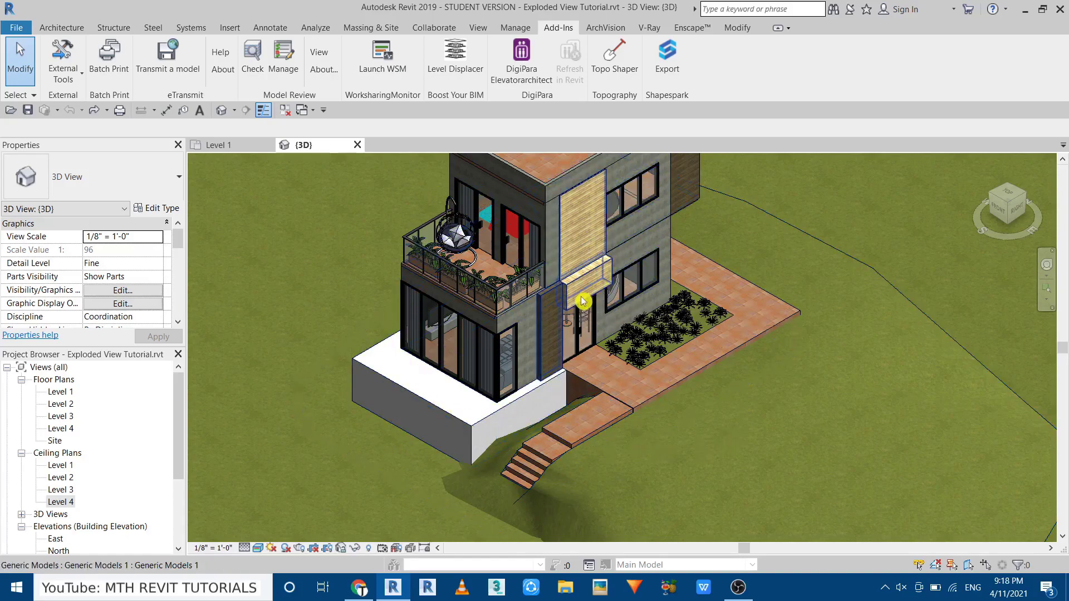
scroll(479, 251, down, 5)
middle_drag(490, 266, 491, 269)
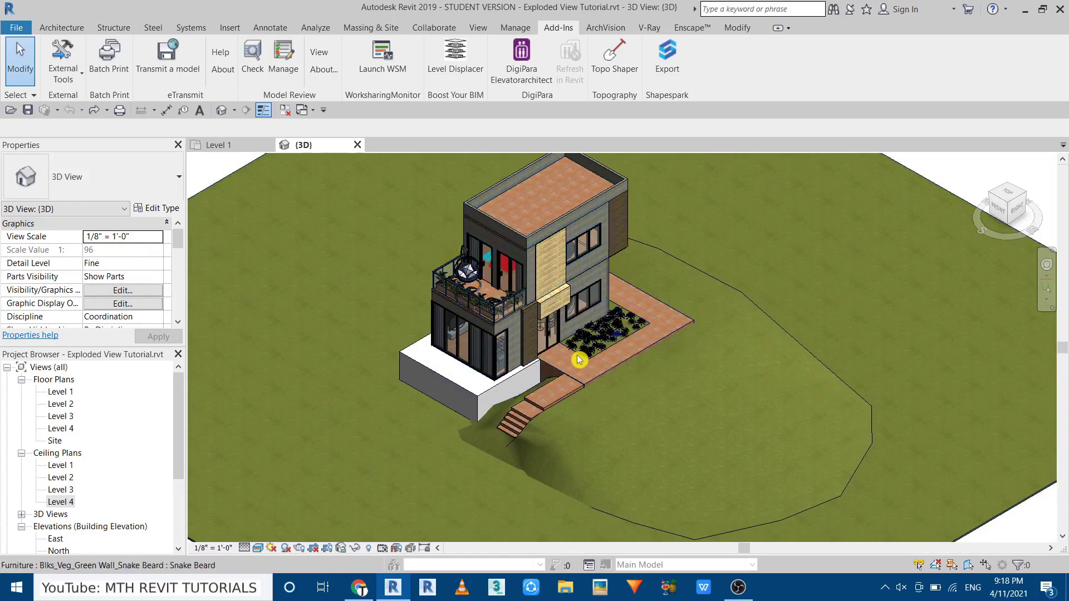
Duplicate the {3D} view without detailing.
click(21, 515)
right_click(54, 527)
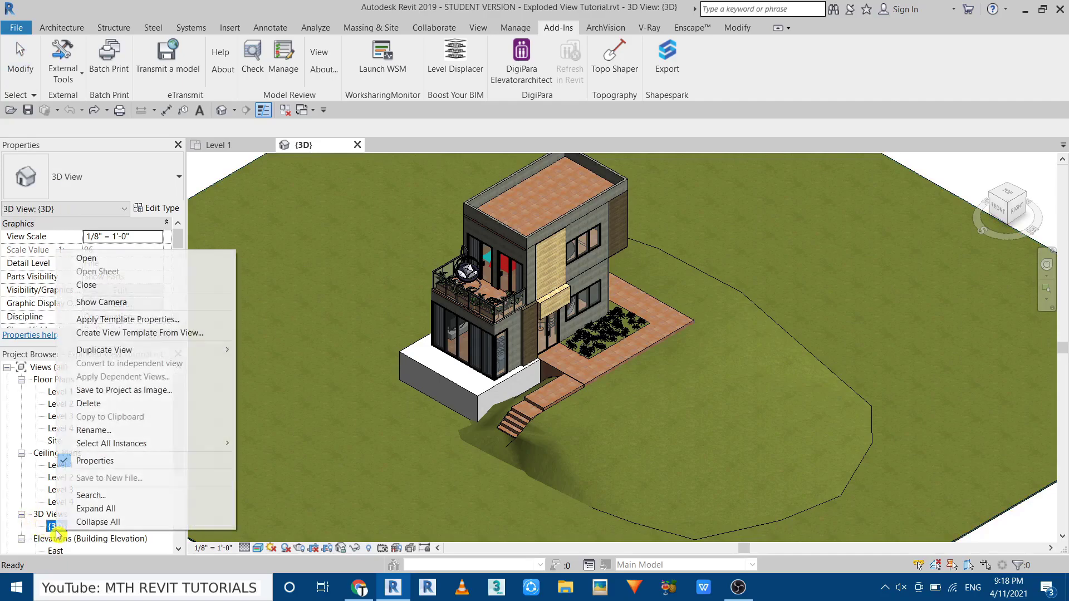
mouse_move(137, 349)
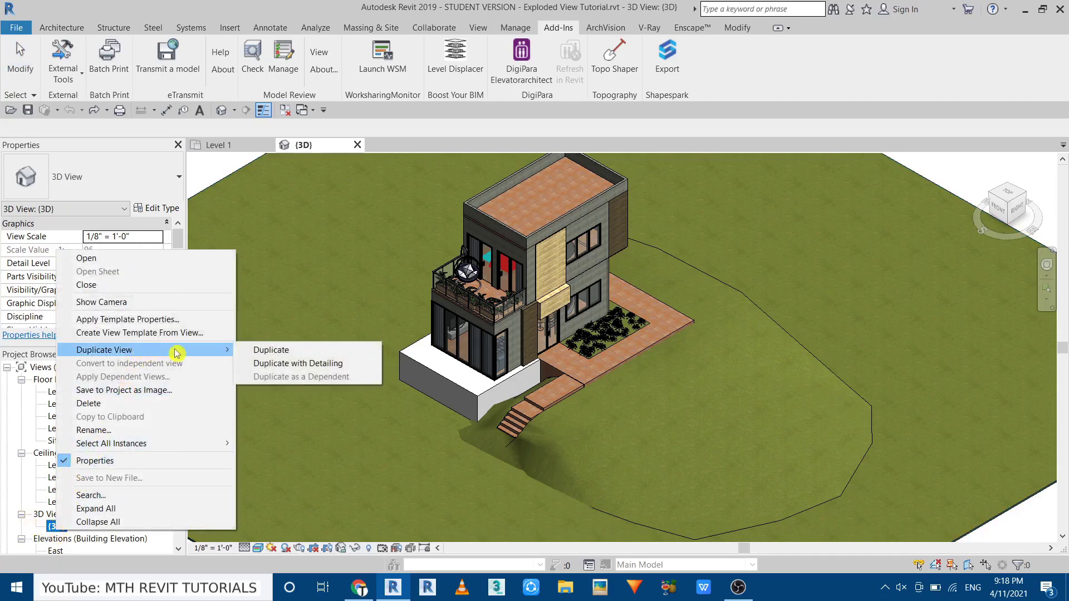
click(281, 349)
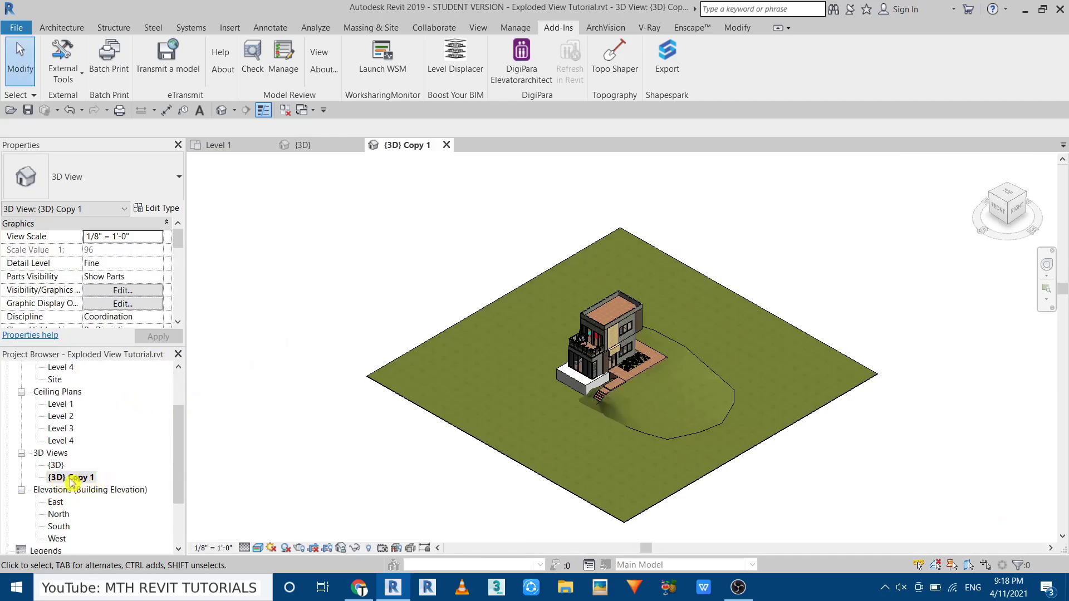
Rename the duplicated 3D view as Exploded View.
right_click(79, 479)
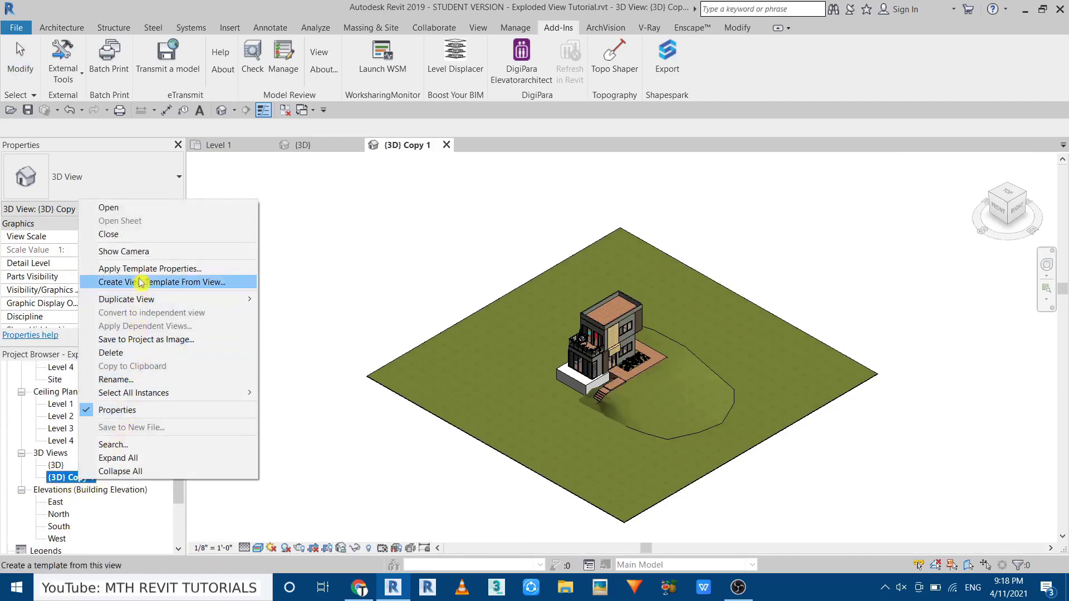
click(136, 379)
text(Exploded)
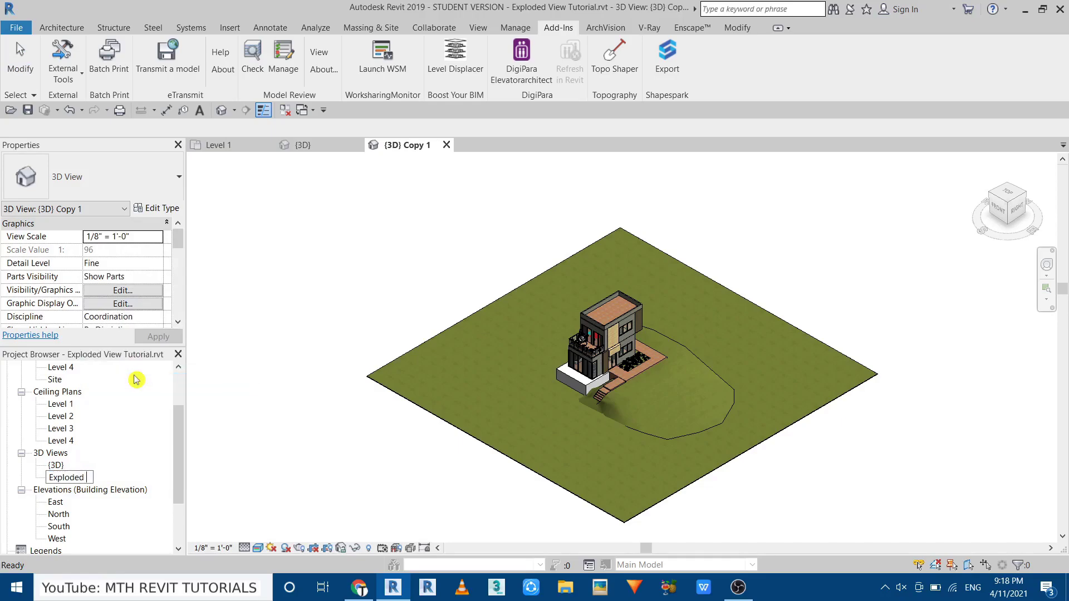
text( View)
click(252, 461)
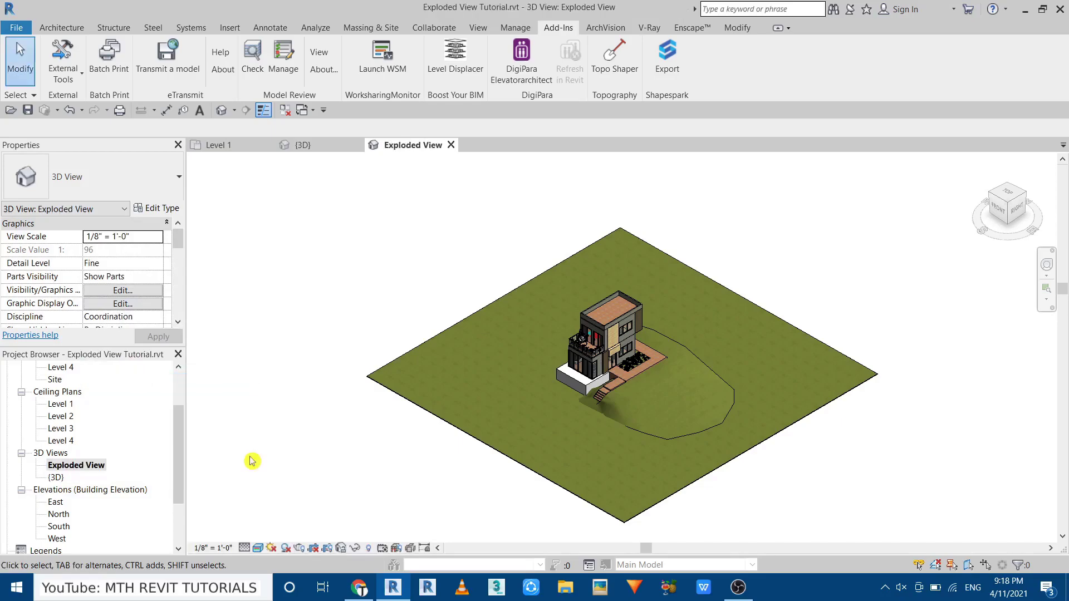
Enable the section box in the Exploded View's extents settings.
scroll(464, 378, up, 5)
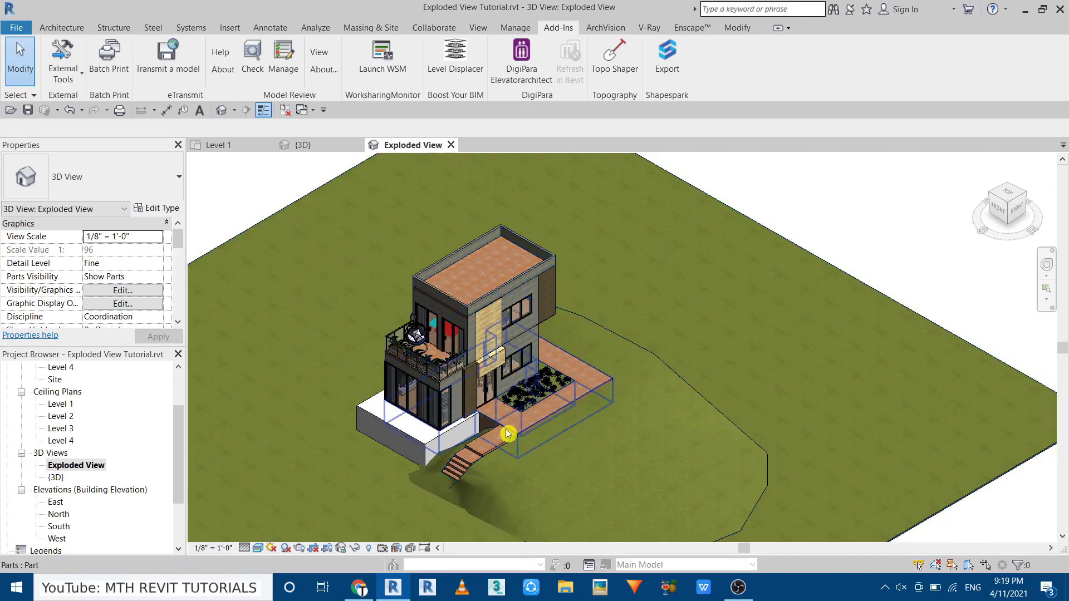
scroll(114, 292, down, 5)
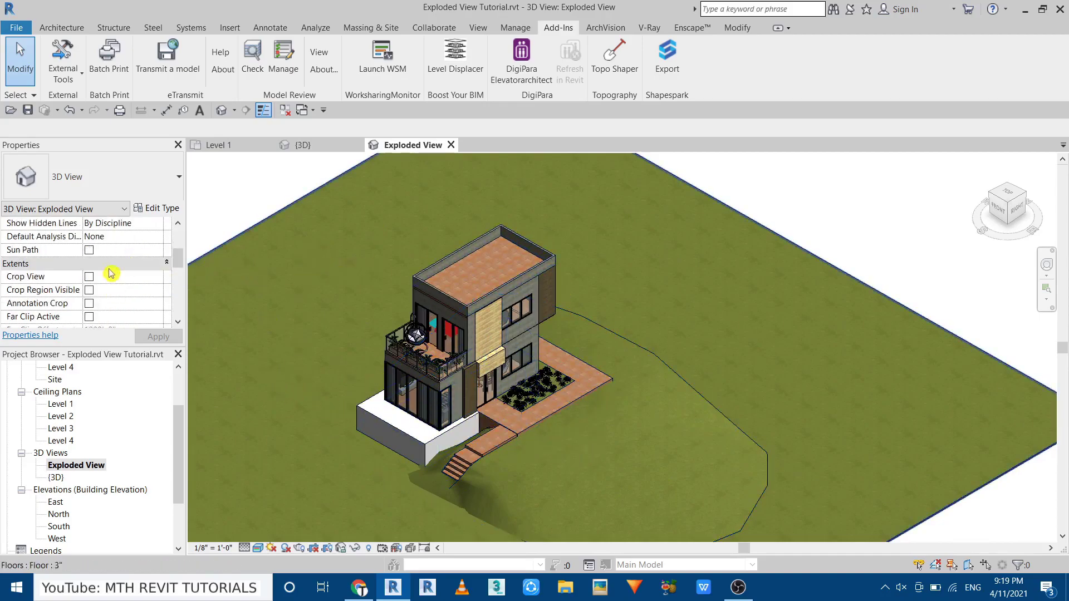
scroll(90, 268, down, 4)
scroll(111, 281, up, 2)
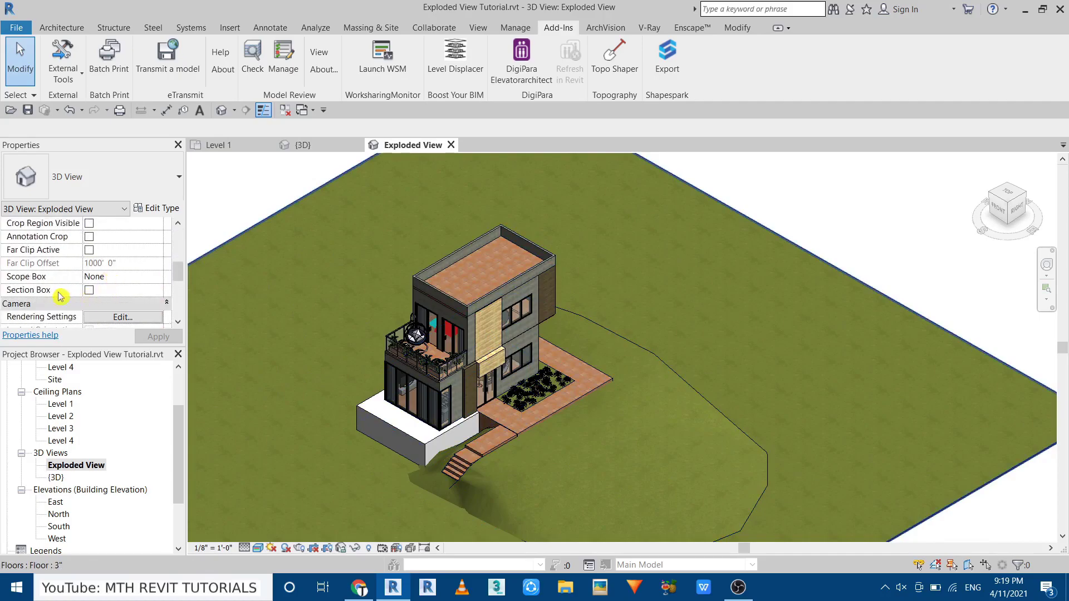
click(88, 291)
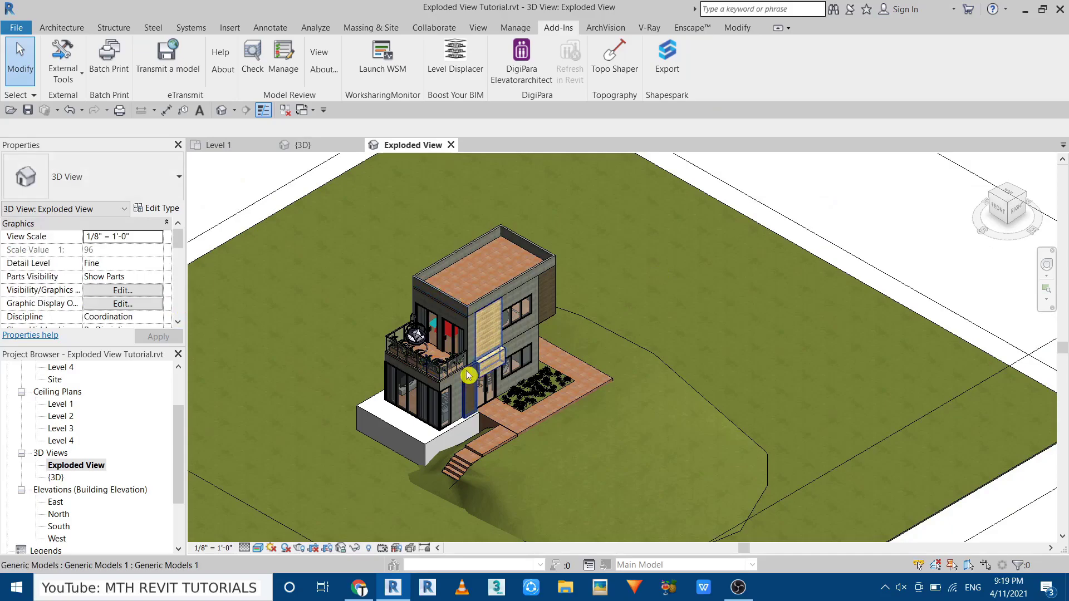
From the front view, pull both vertical sides of the section box in close around the house and its entrance steps.
scroll(467, 382, down, 3)
middle_drag(470, 382, 489, 390)
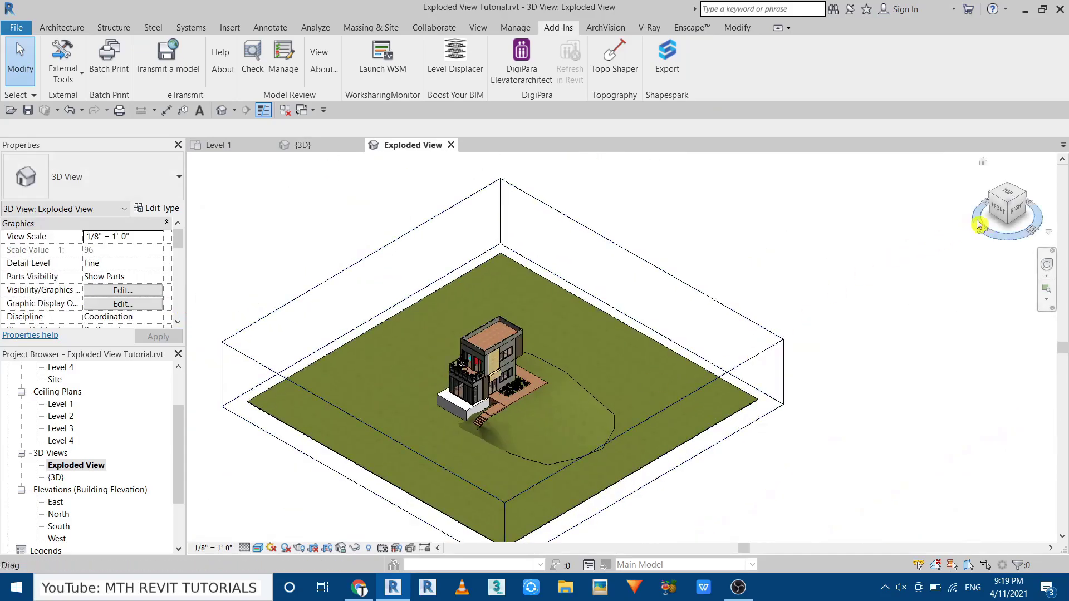
click(1001, 218)
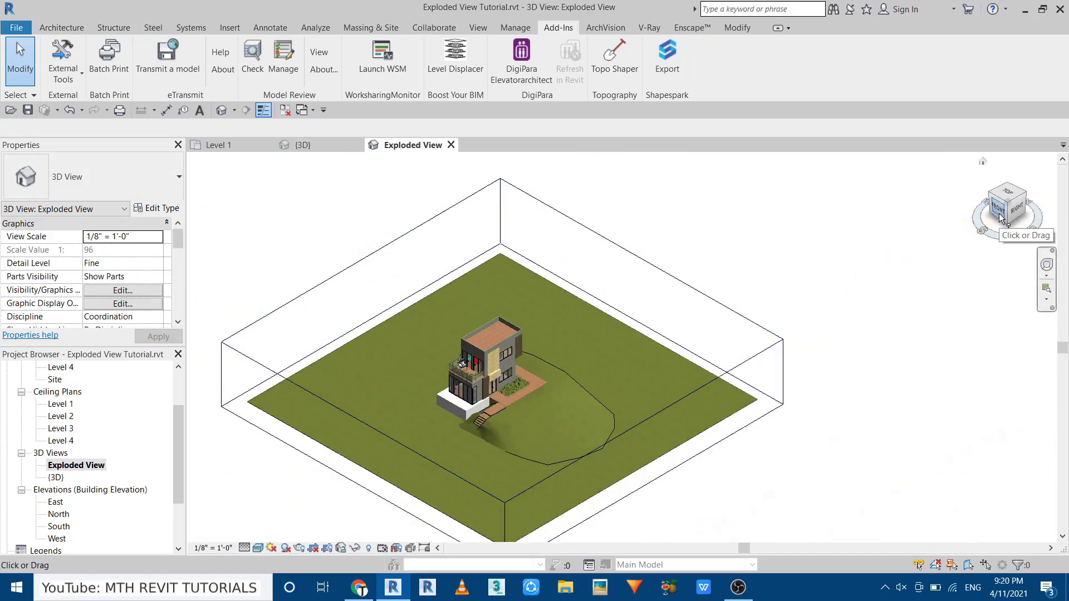
click(1000, 216)
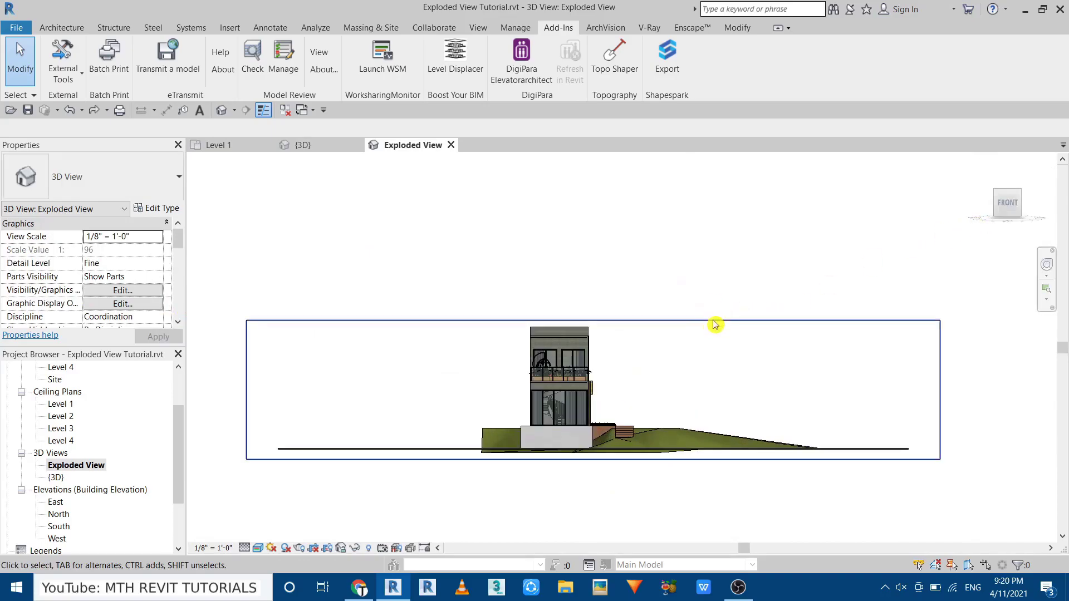
click(672, 322)
drag(936, 393, 643, 419)
drag(248, 392, 497, 409)
click(911, 328)
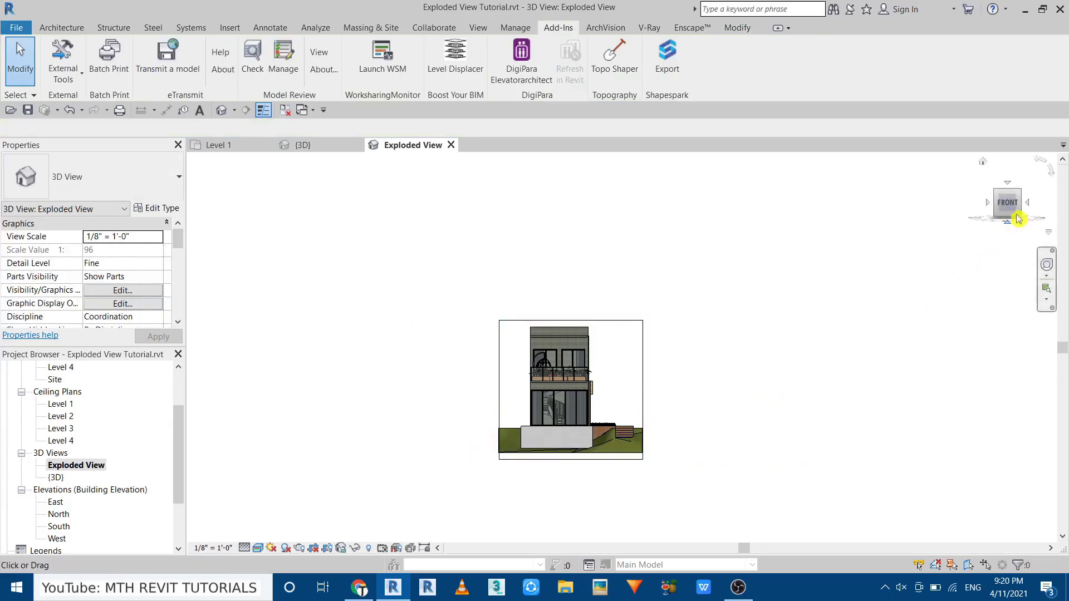
From the right side view, pull the section box's front and back faces in around the house, and return to an isometric angle.
click(1030, 201)
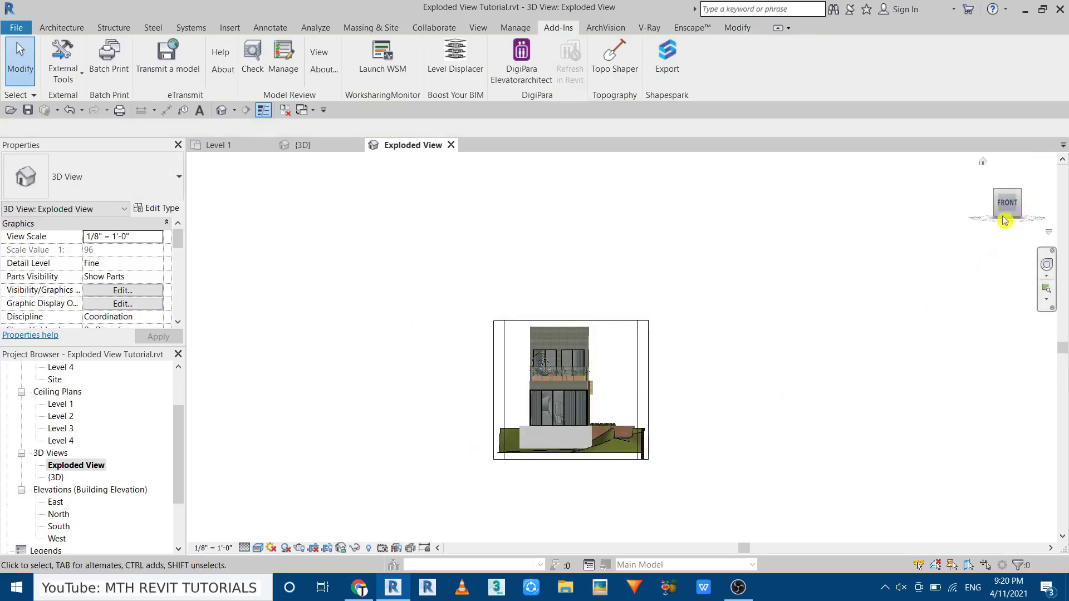
scroll(609, 332, down, 3)
click(771, 280)
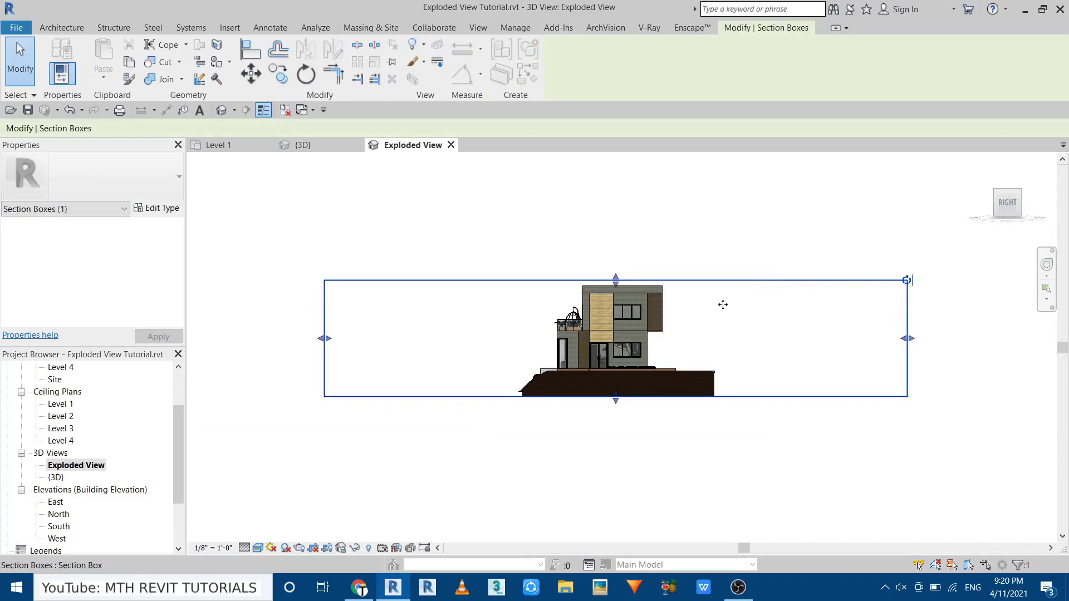
drag(907, 338, 686, 363)
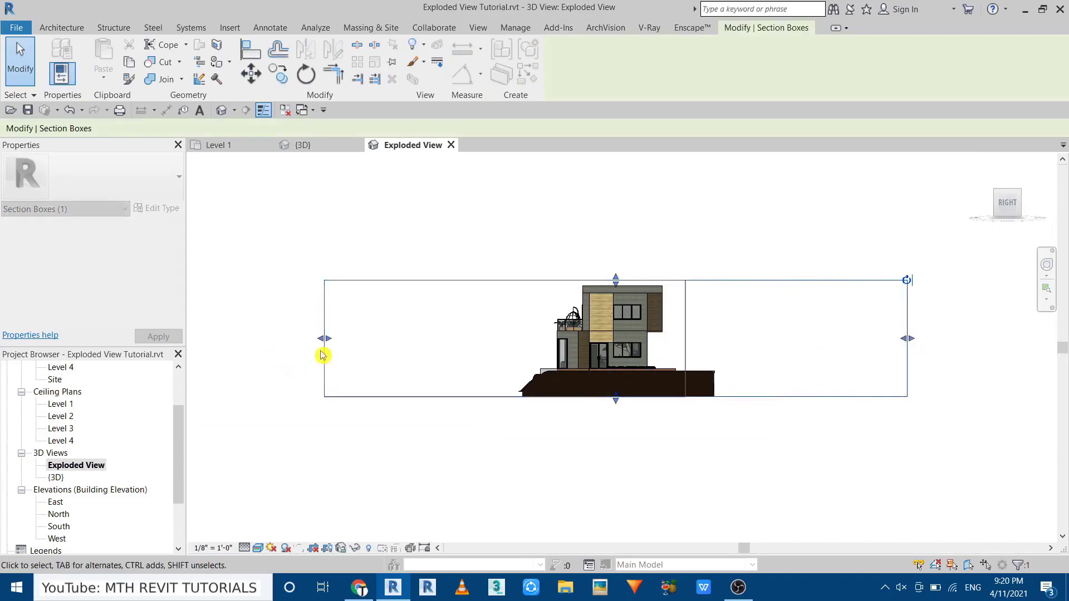
drag(330, 342, 507, 376)
shift+middle_drag(593, 333, 676, 473)
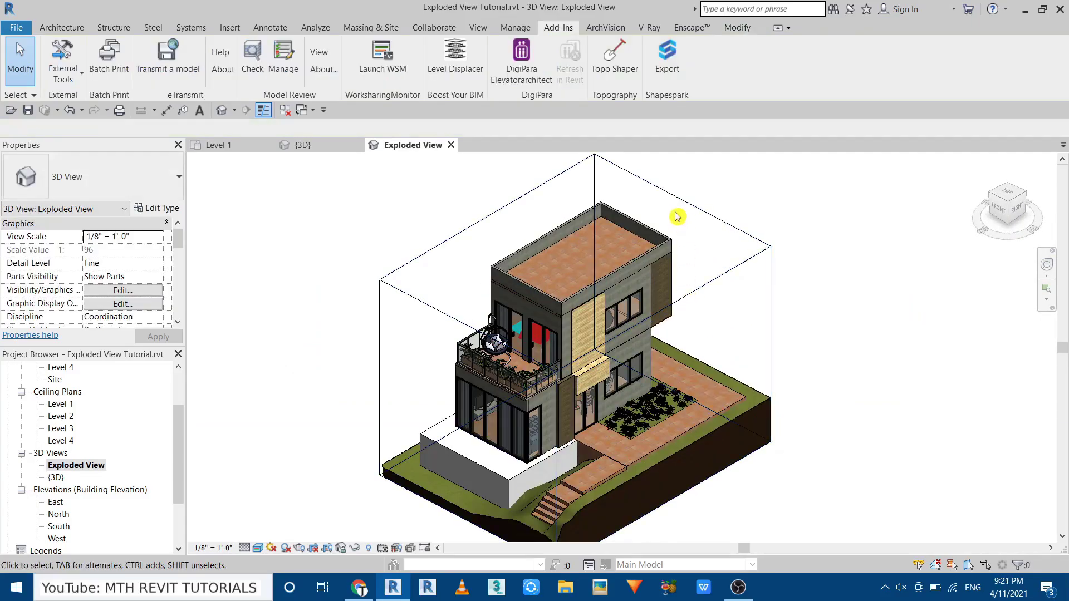
Hide the section box element in the Exploded View.
click(684, 207)
right_click(685, 207)
mouse_move(777, 275)
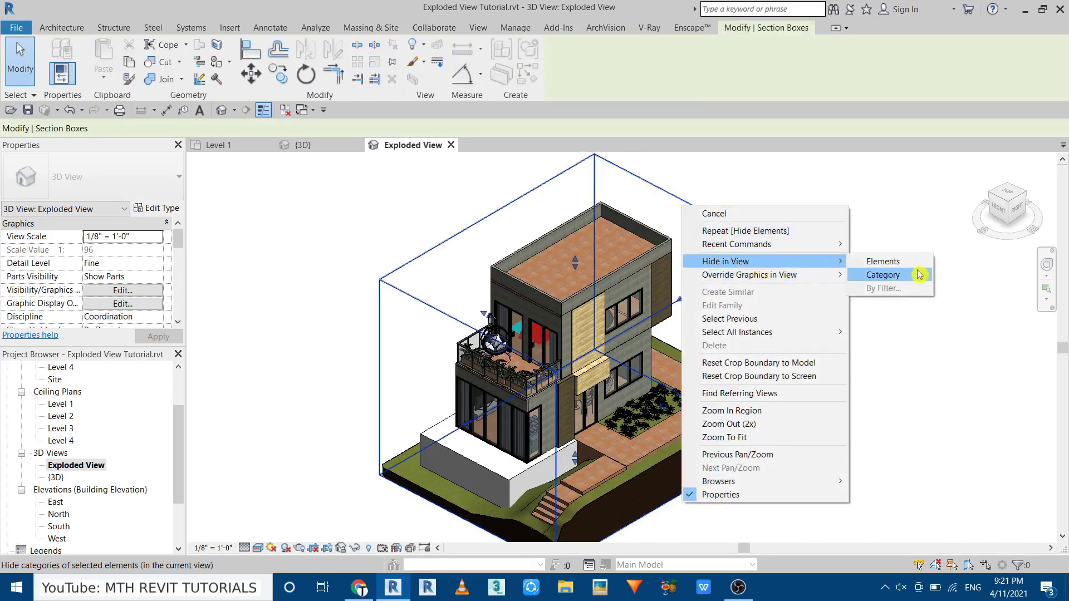
click(903, 264)
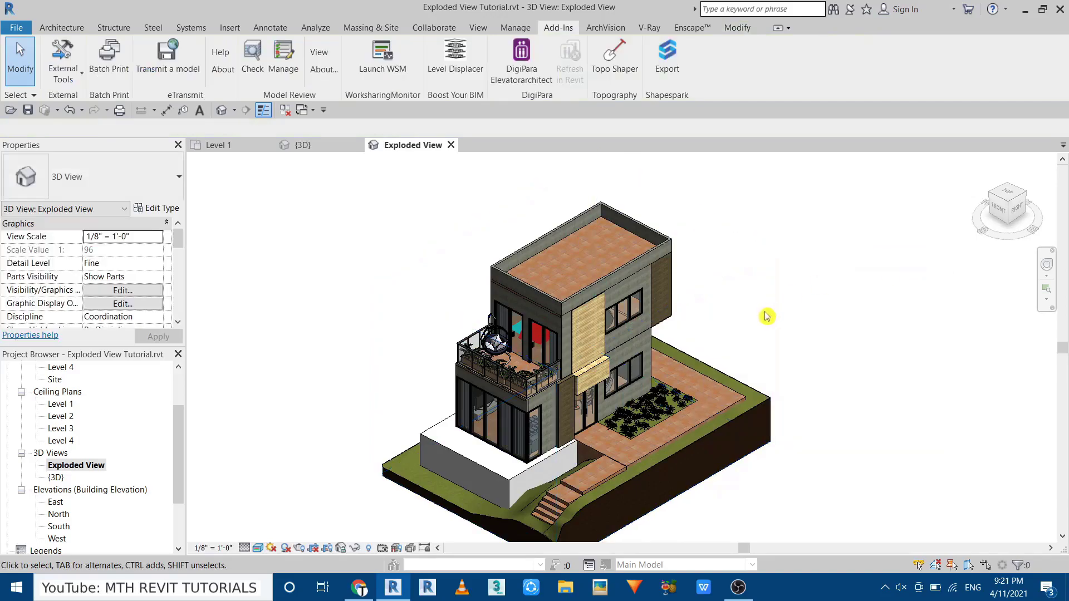
Turn on Cast Shadows and Show Ambient Shadows in the Exploded View's graphic display options and apply them.
scroll(580, 334, down, 2)
scroll(590, 402, up, 1)
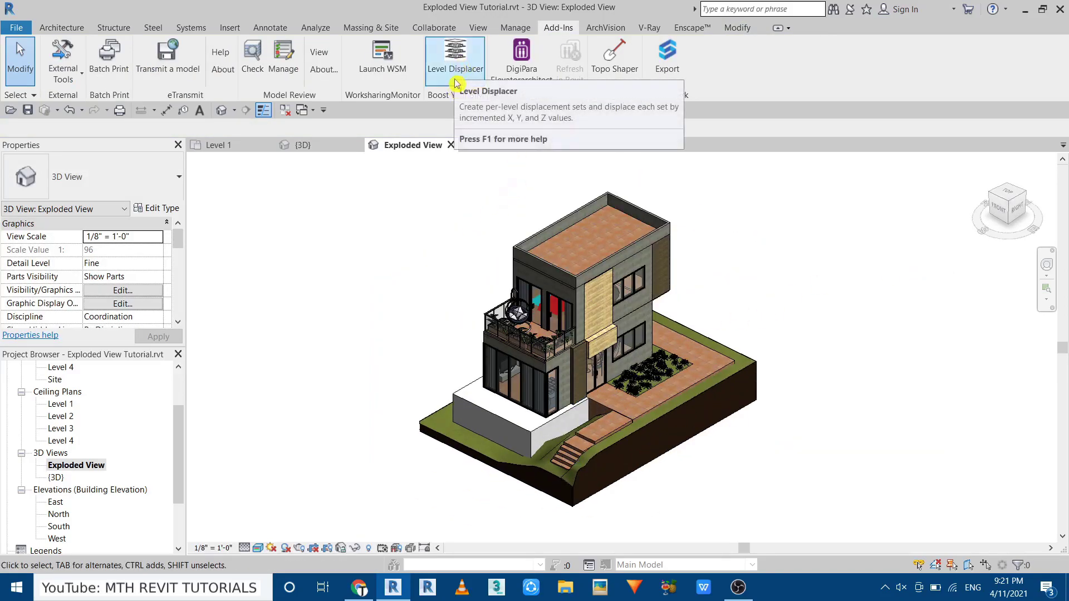
middle_drag(497, 332, 484, 351)
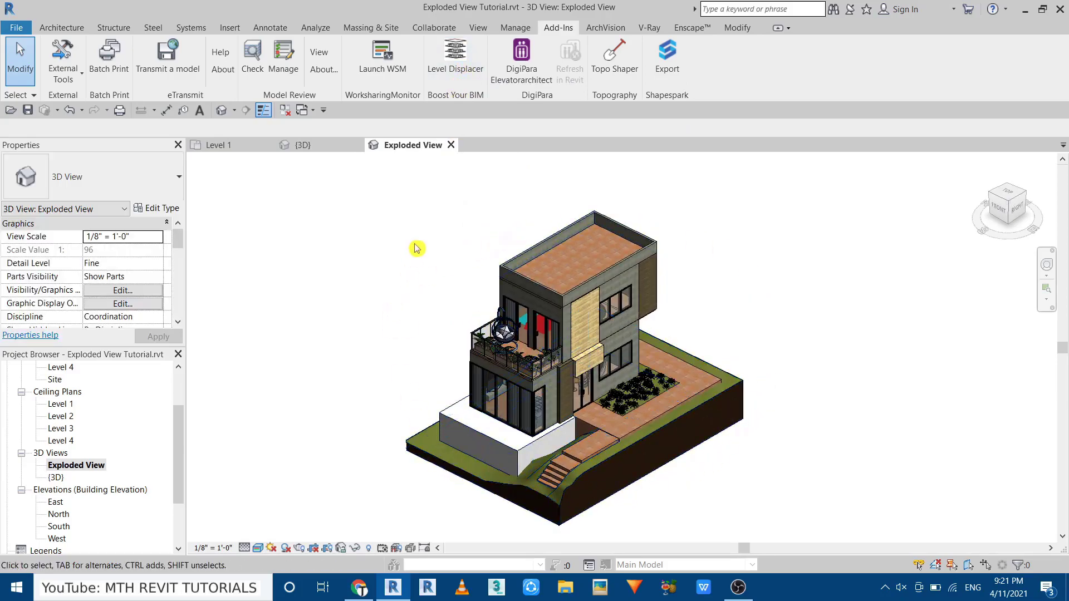
click(258, 549)
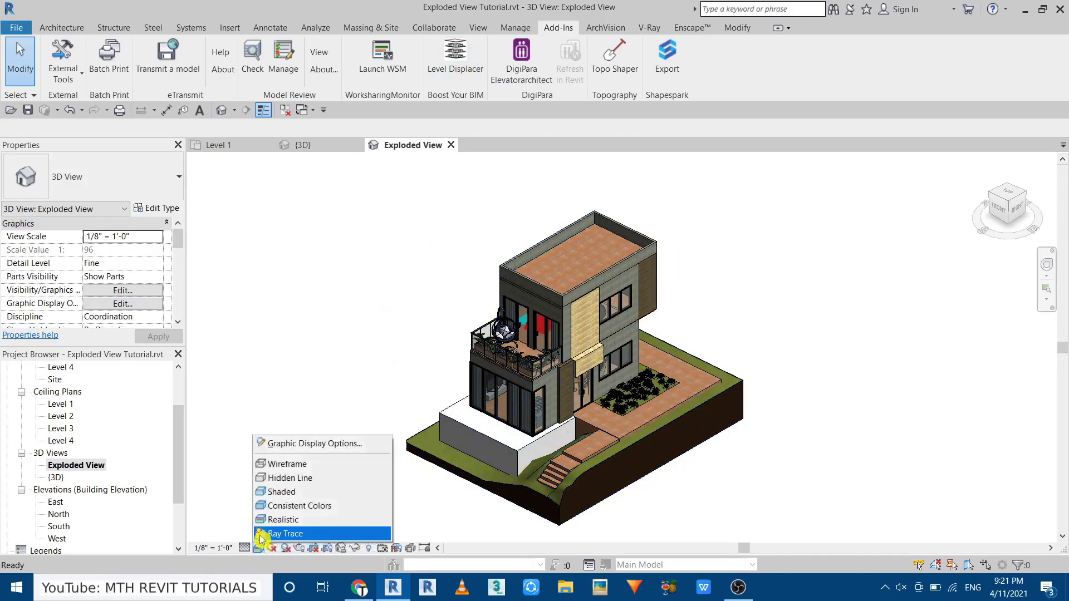
click(293, 449)
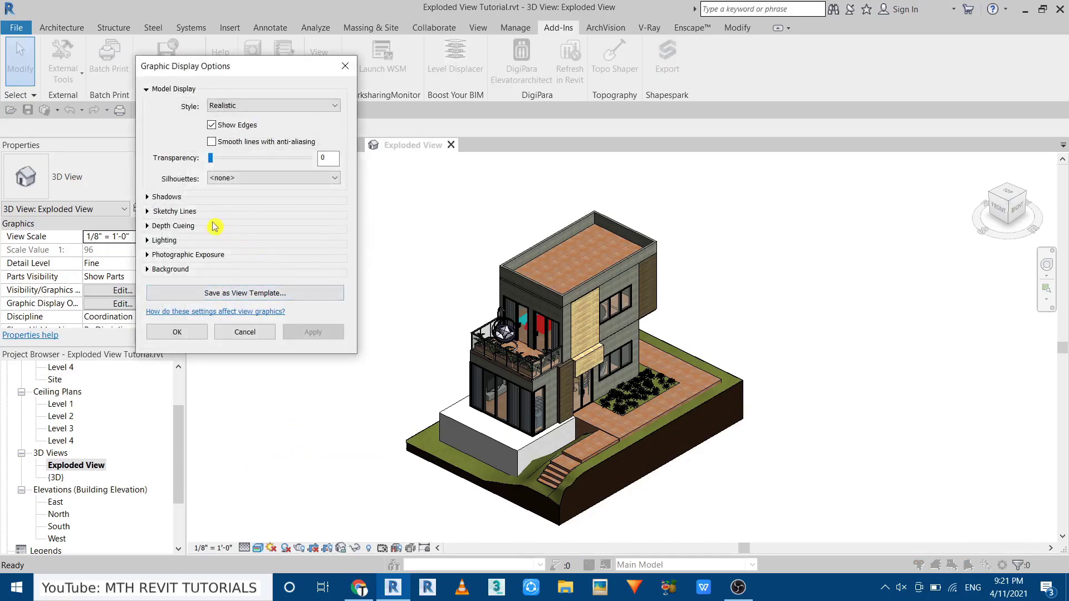
click(149, 198)
click(212, 207)
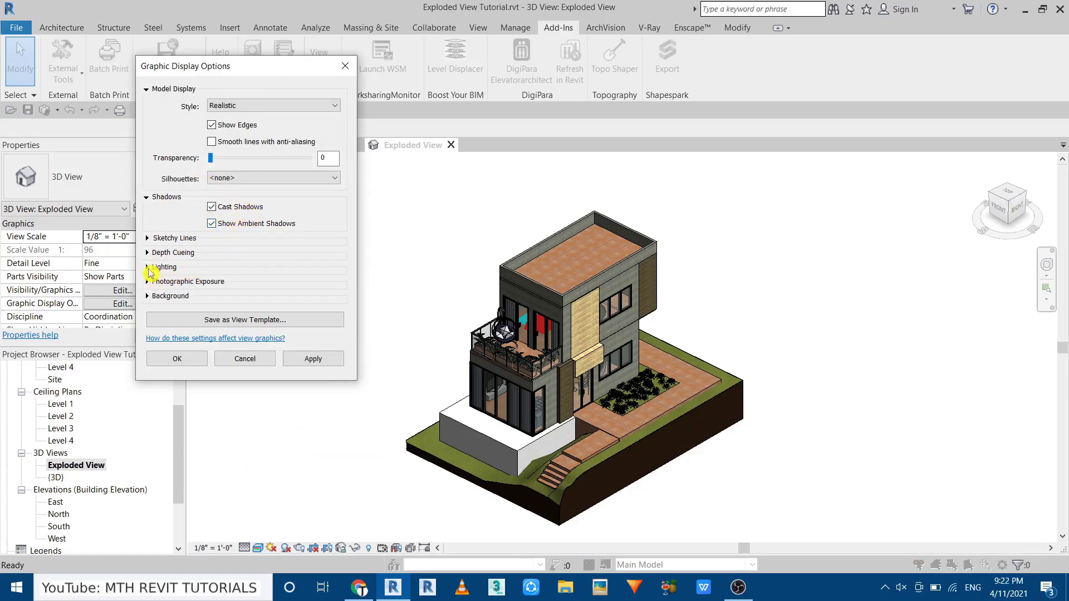
click(149, 268)
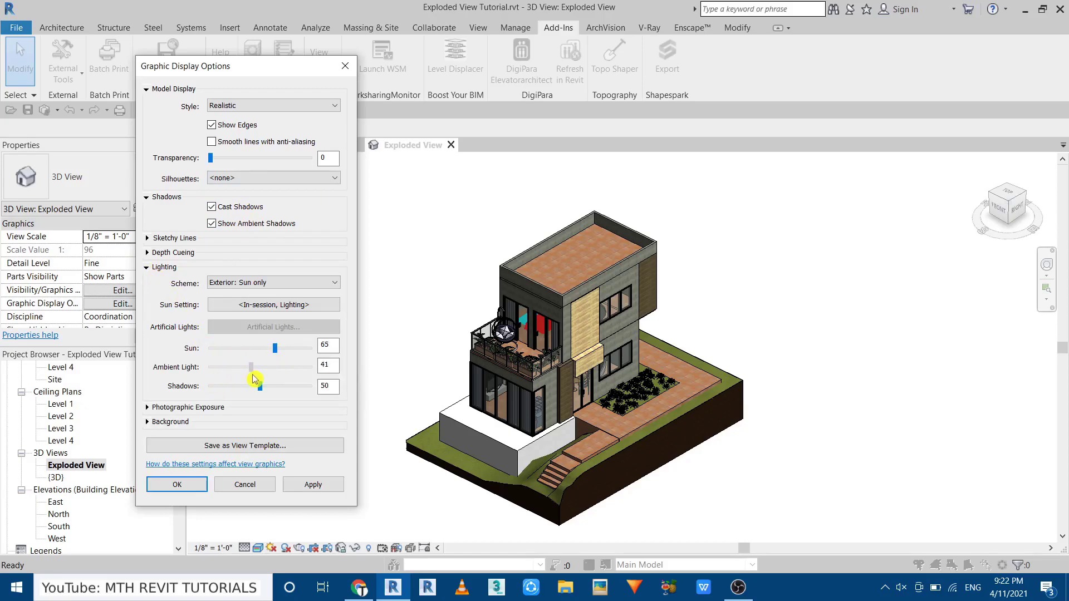
click(321, 486)
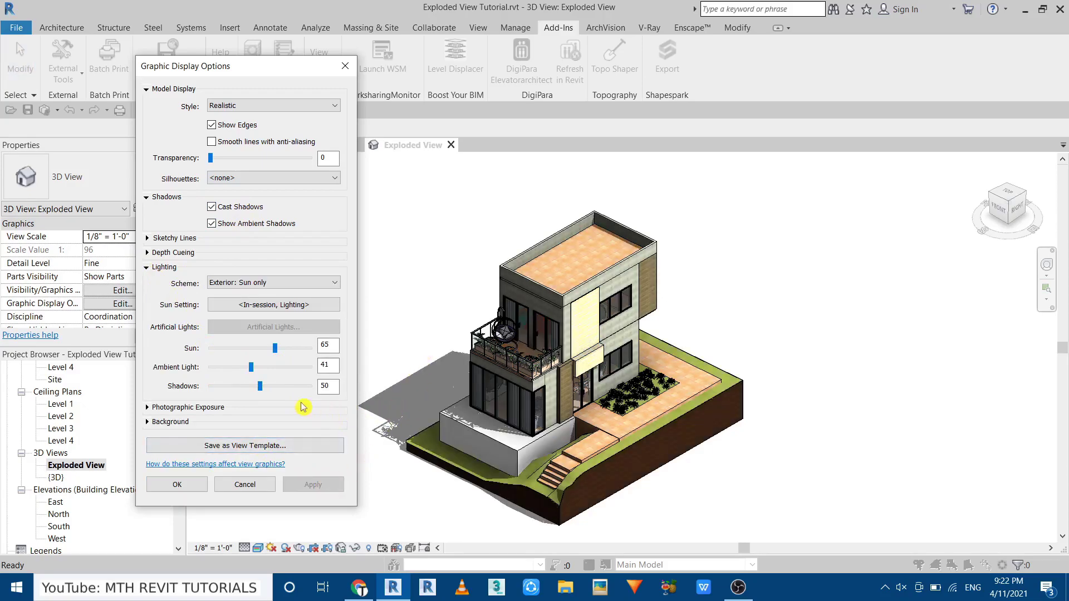
Lower the shadow intensity to 28 in the lighting settings, apply it and accept the graphic display options.
drag(262, 393, 237, 395)
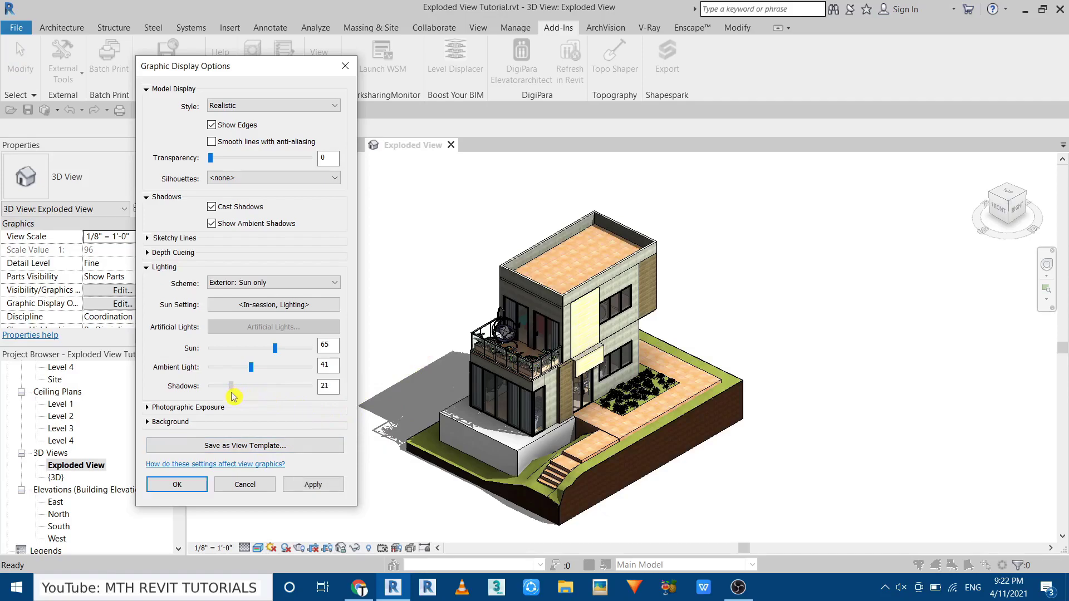
click(304, 489)
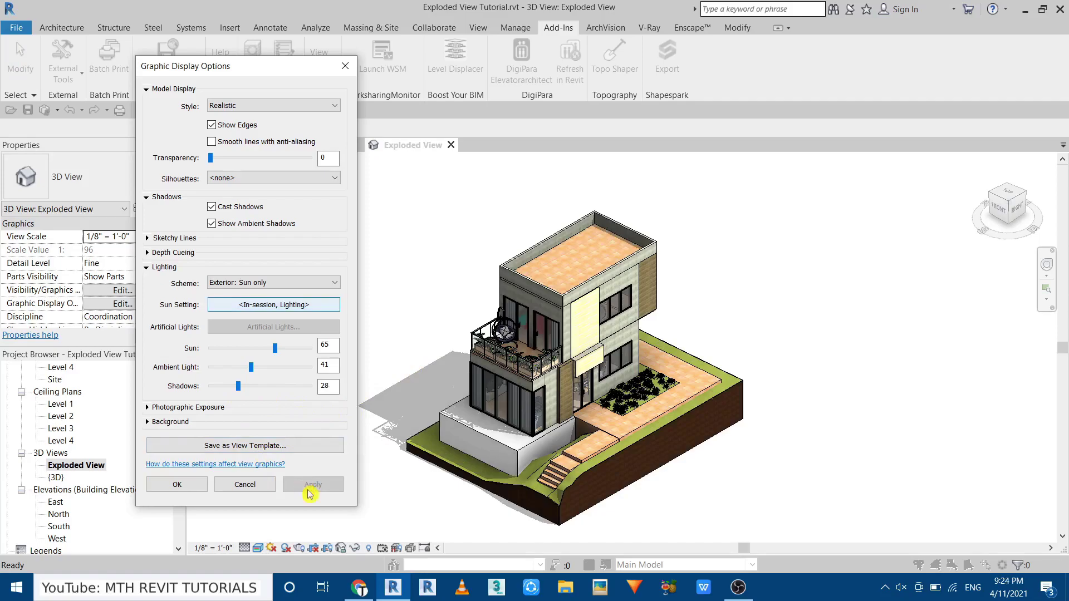
click(177, 484)
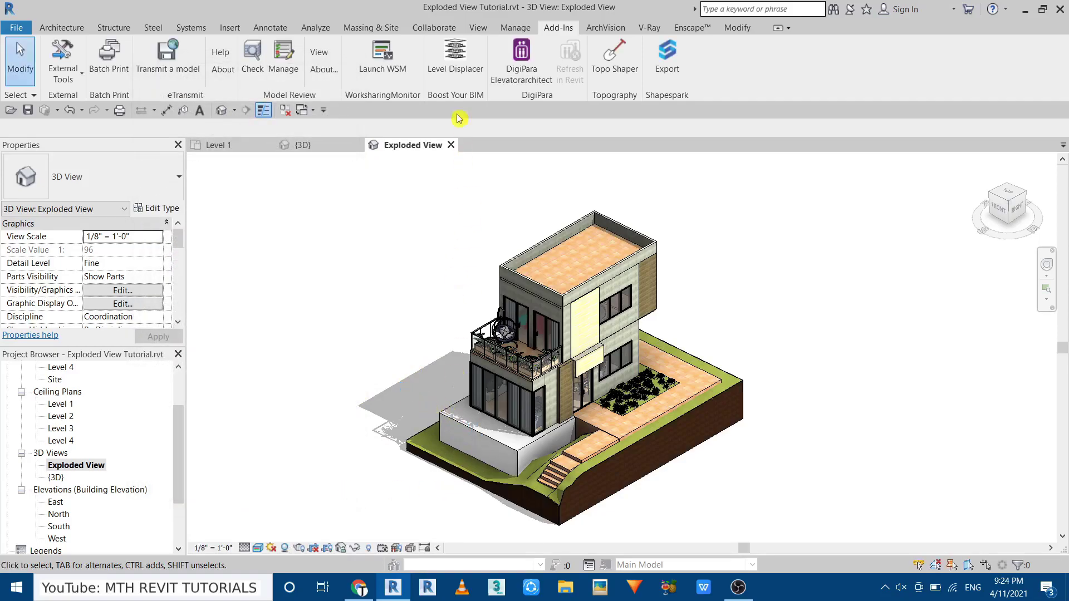
Explode the house by level with Level Displacer, using offset increments of 0 ft in X and Y and 10 ft in Z.
click(455, 84)
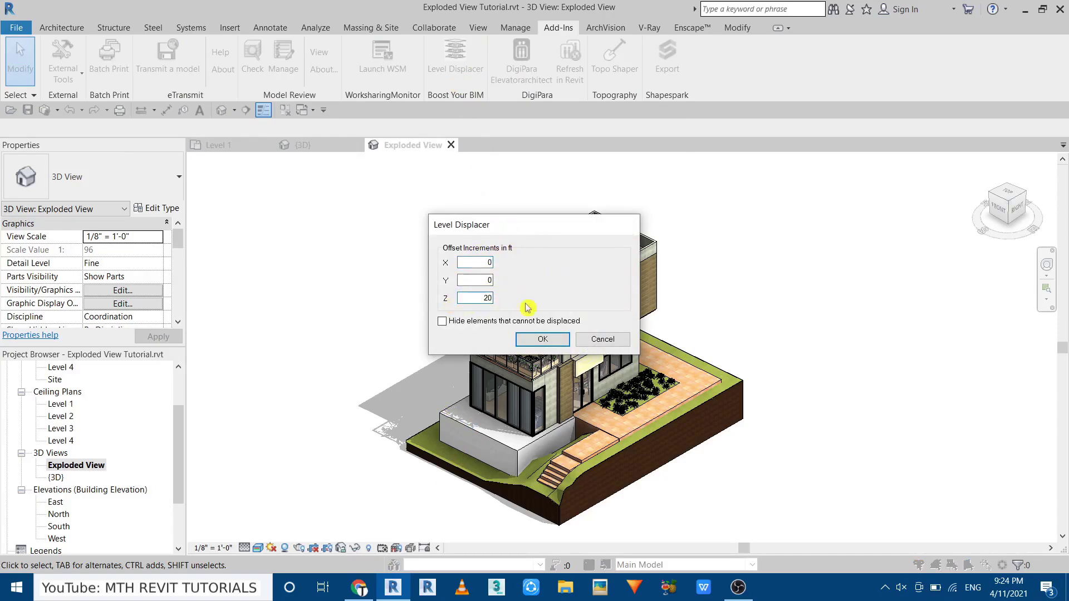
drag(515, 224, 370, 226)
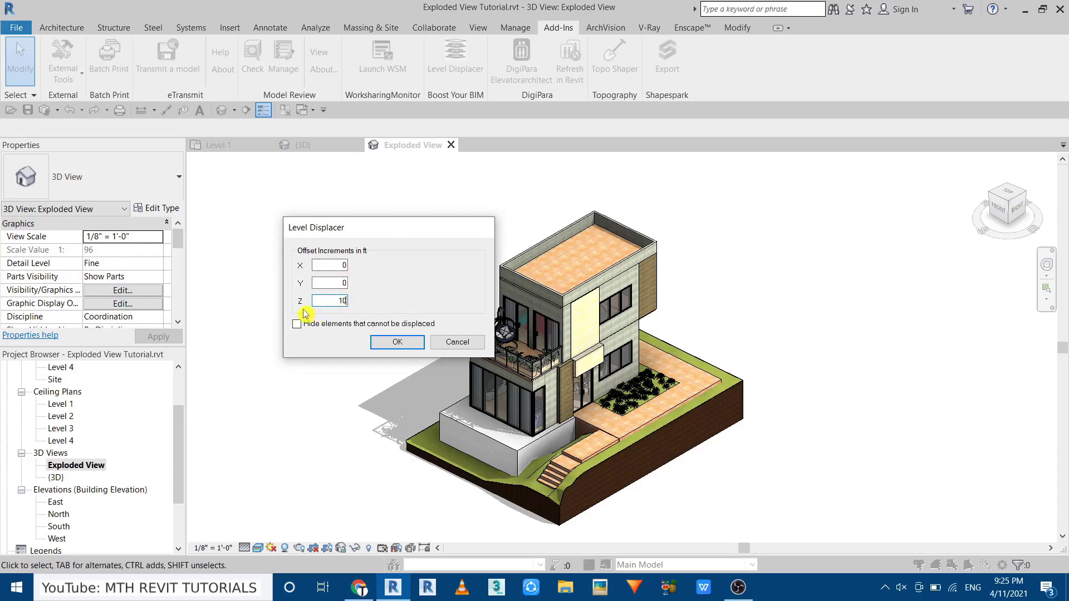
click(397, 341)
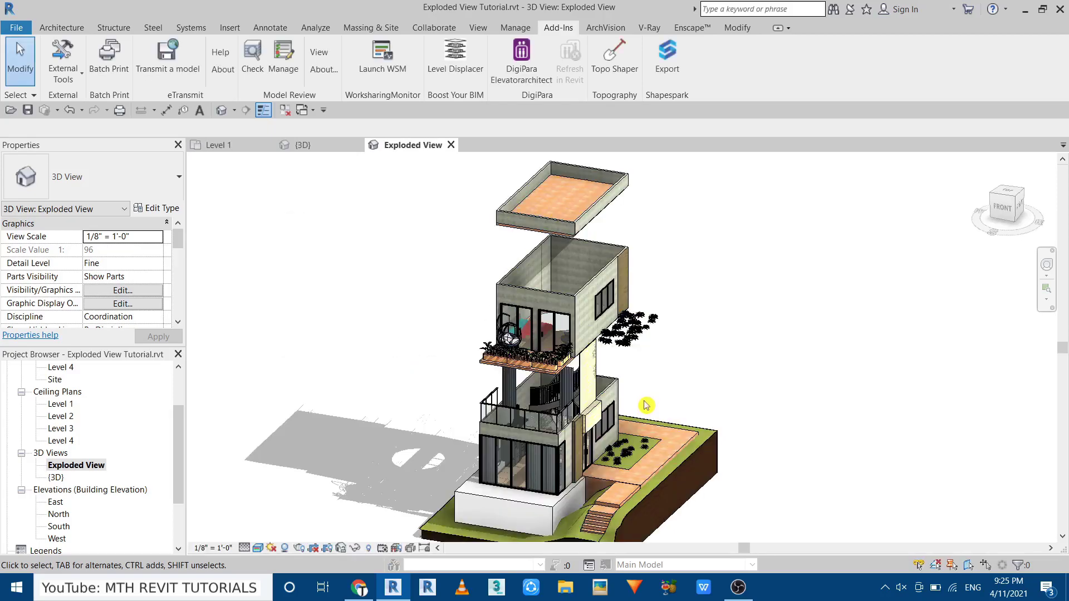
Set the Exploded View's visual style to Hidden Line.
shift+middle_drag(567, 464, 518, 489)
click(258, 548)
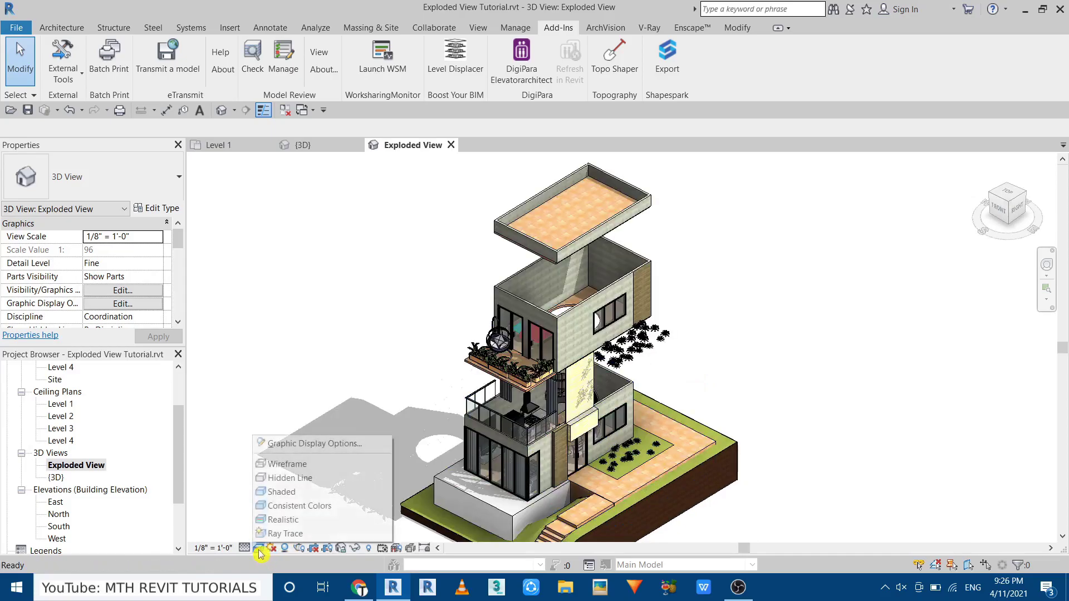
click(318, 481)
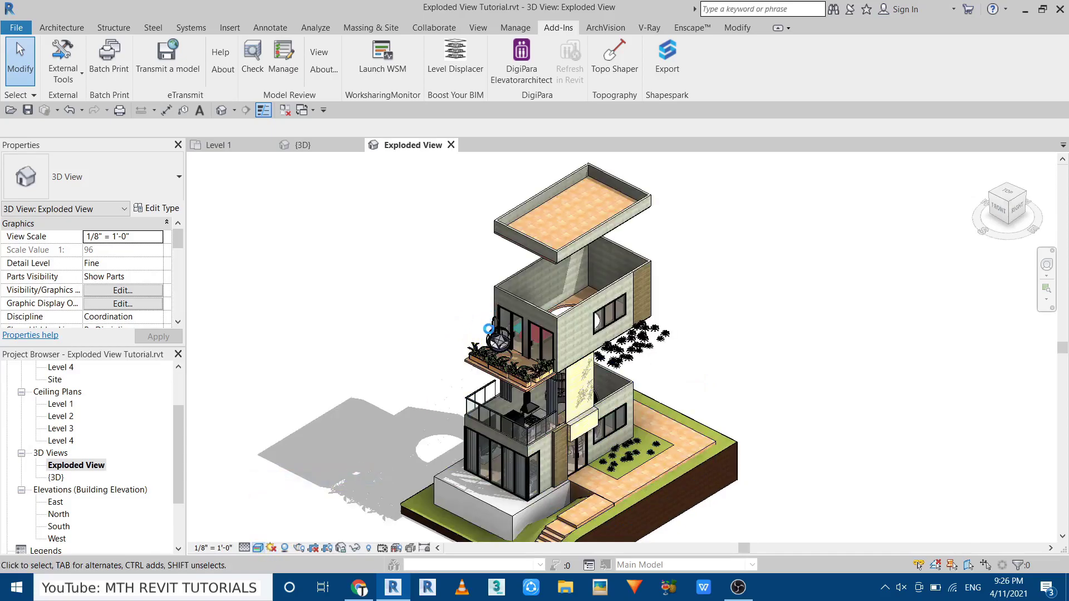
middle_drag(557, 482, 572, 415)
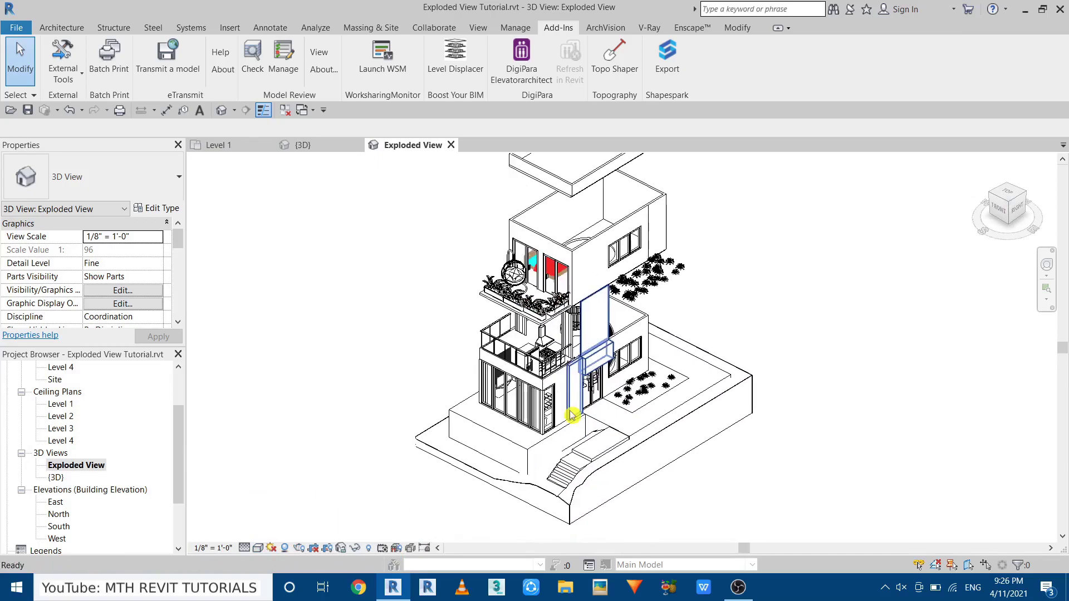
Open the first-floor balcony railing for in-place editing.
scroll(572, 415, up, 5)
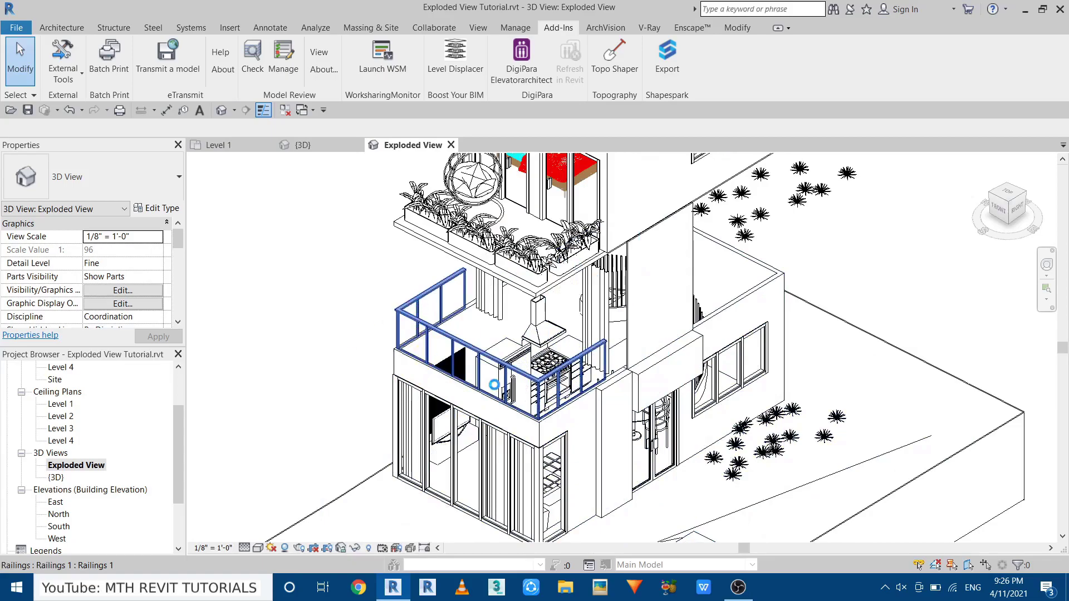
key(s)
key(d)
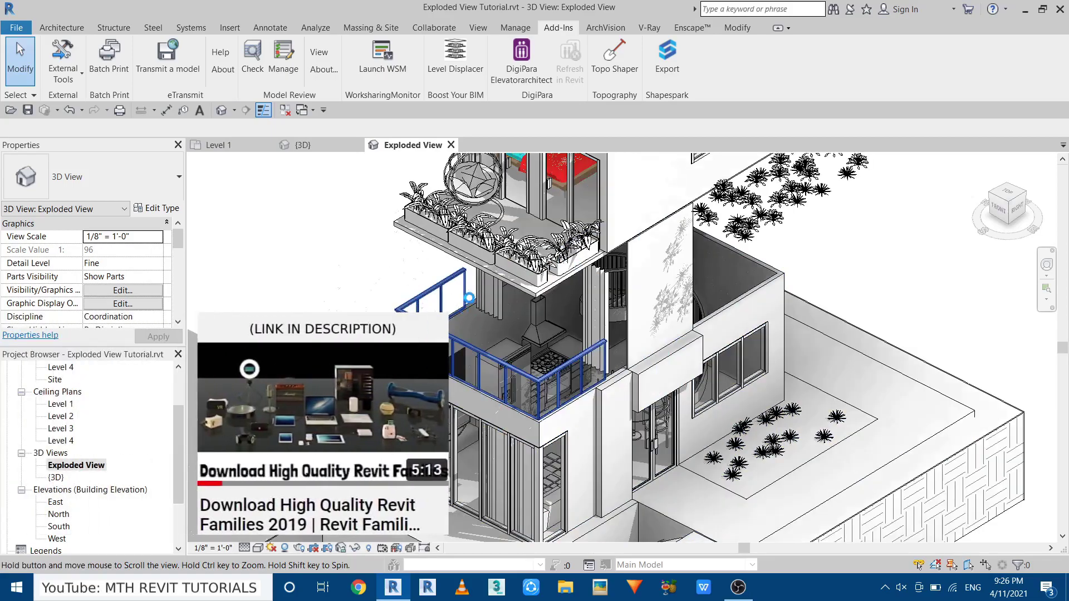
scroll(405, 234, up, 3)
middle_drag(405, 234, 413, 288)
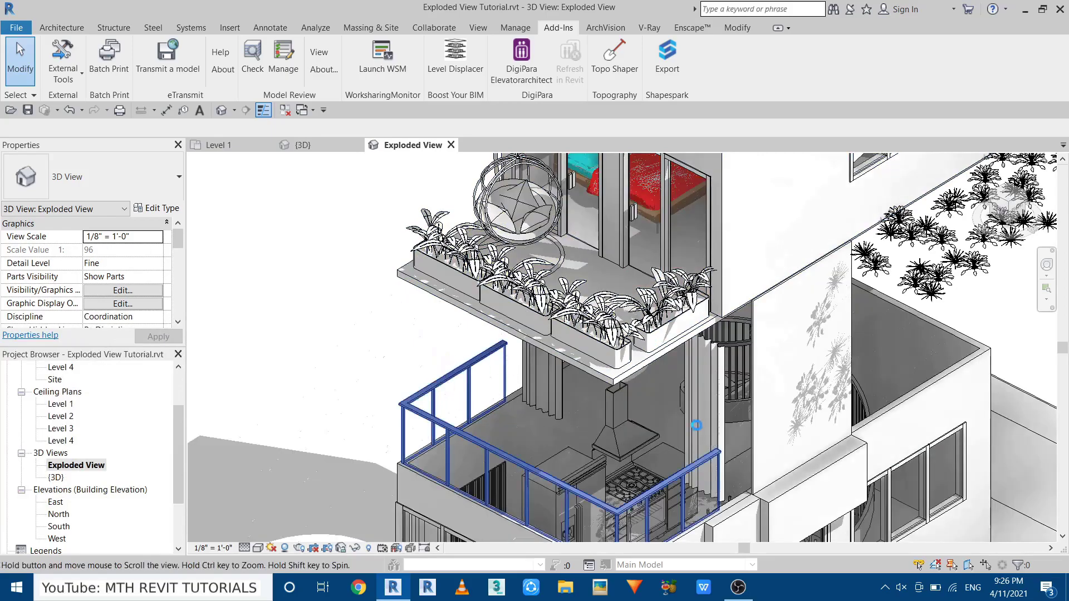
middle_drag(699, 384, 638, 330)
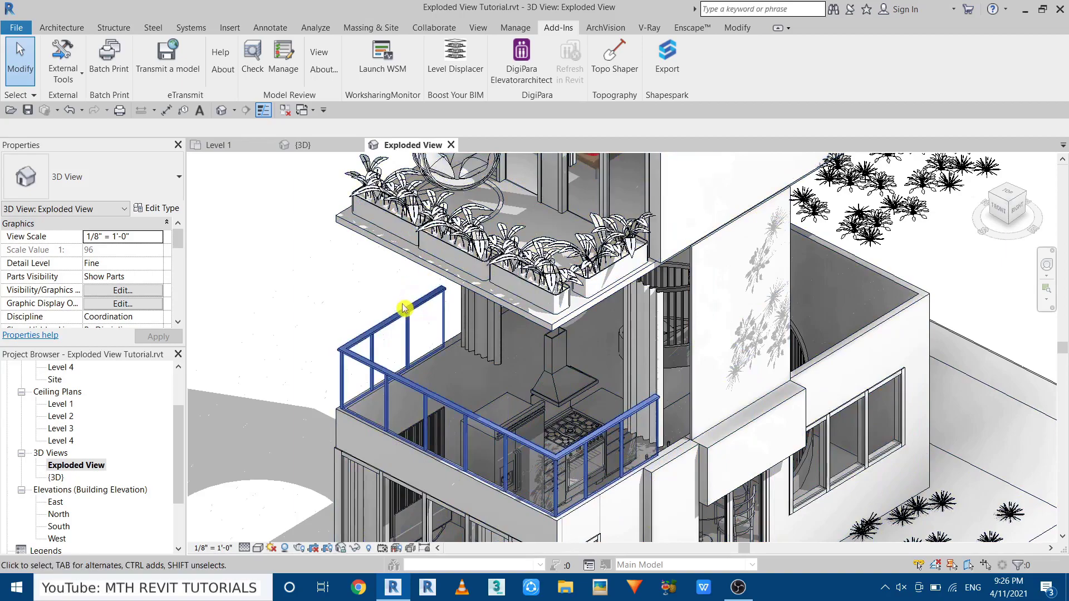
click(386, 331)
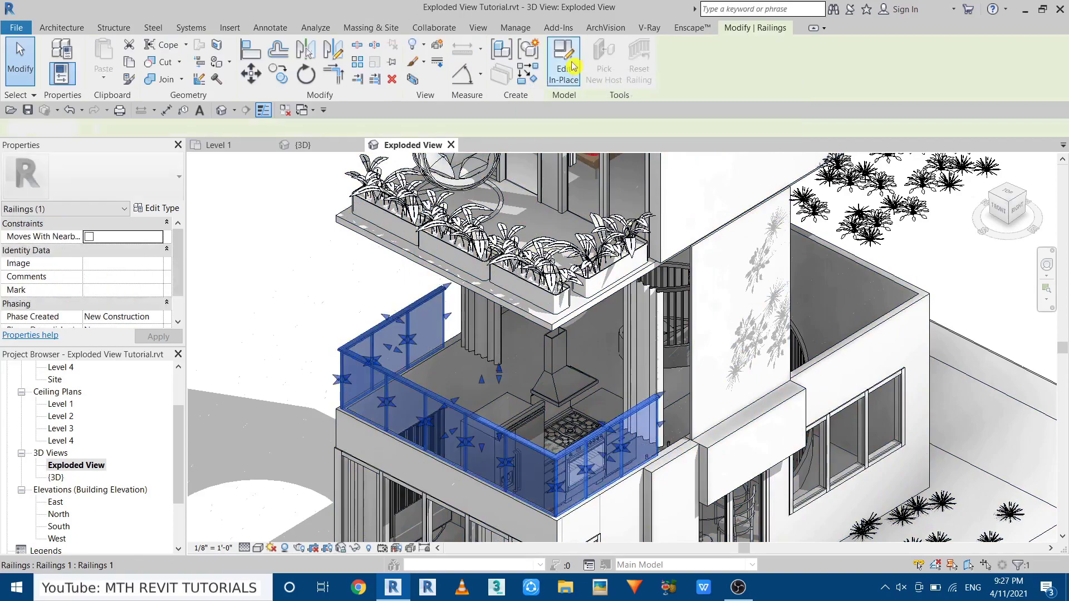
click(564, 62)
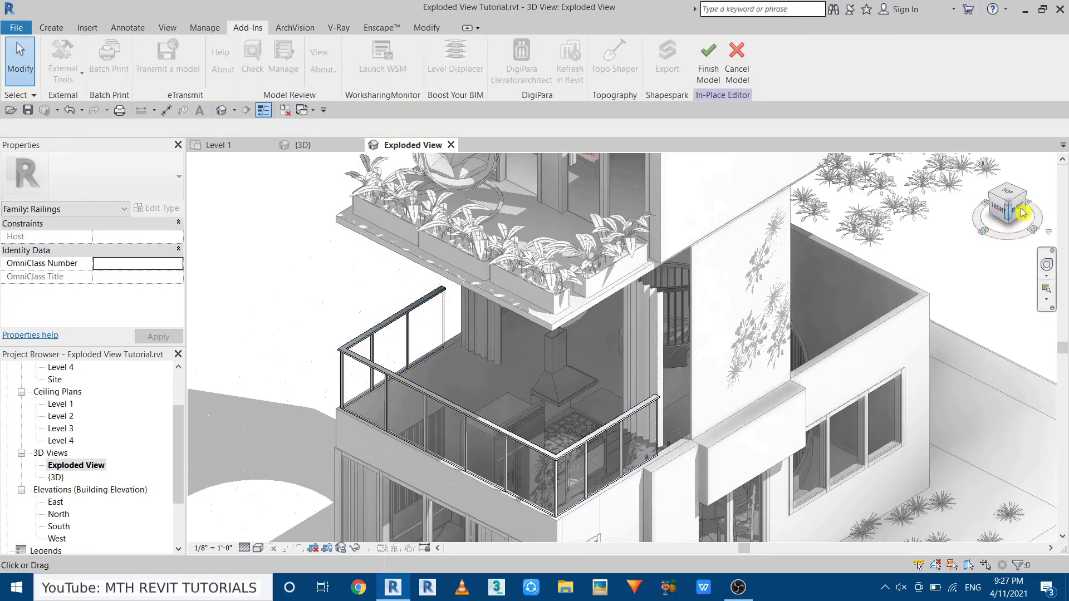
Look at the railing from the right side and set the visual style to Wireframe.
click(1022, 211)
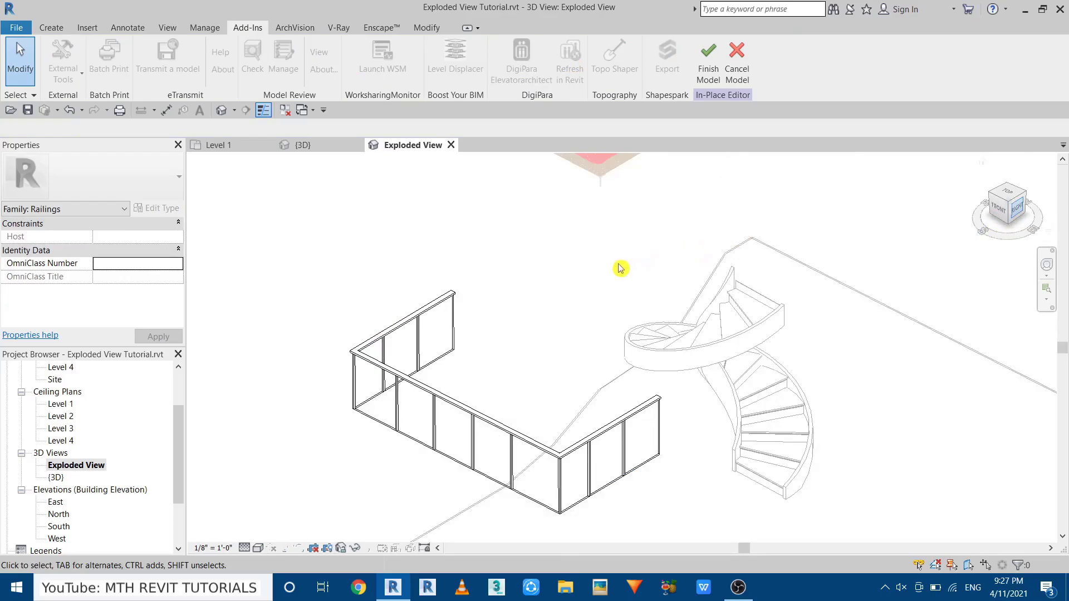
scroll(363, 317, up, 5)
middle_drag(724, 467, 525, 518)
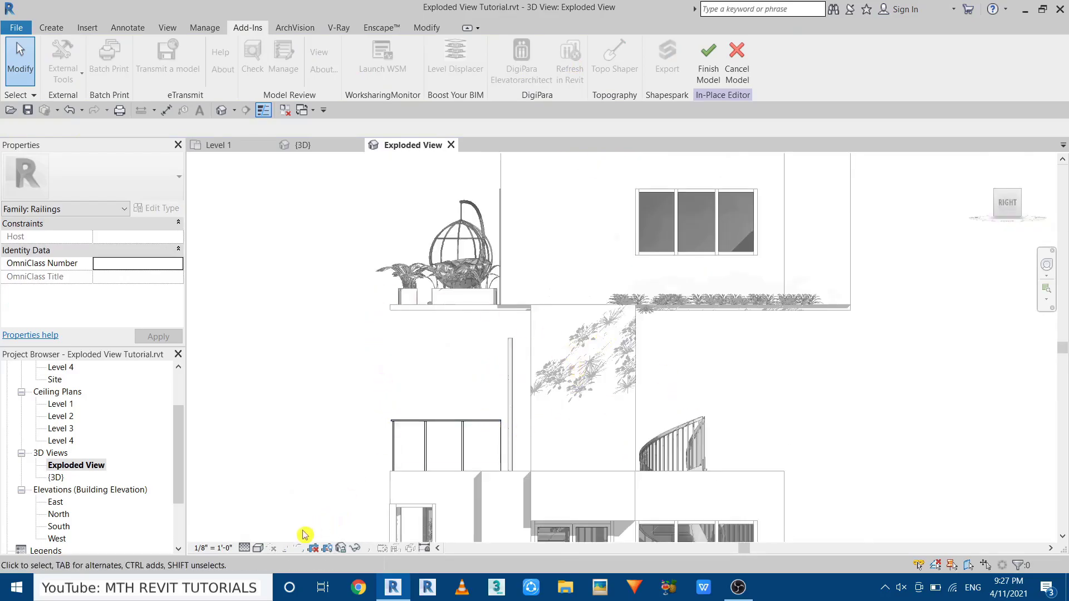
click(259, 549)
click(304, 465)
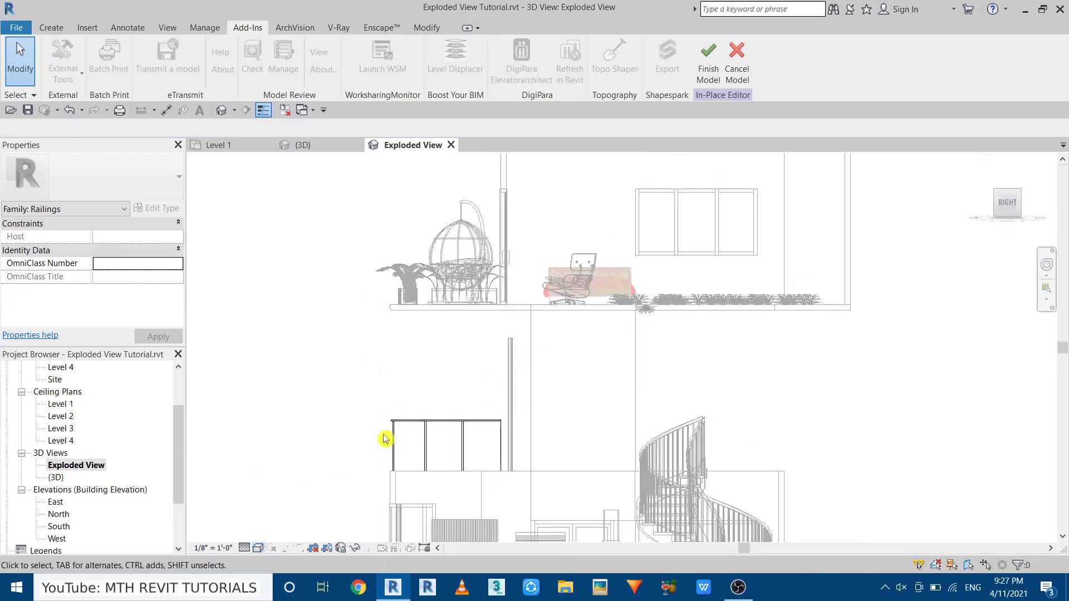
scroll(440, 431, up, 2)
drag(482, 335, 281, 480)
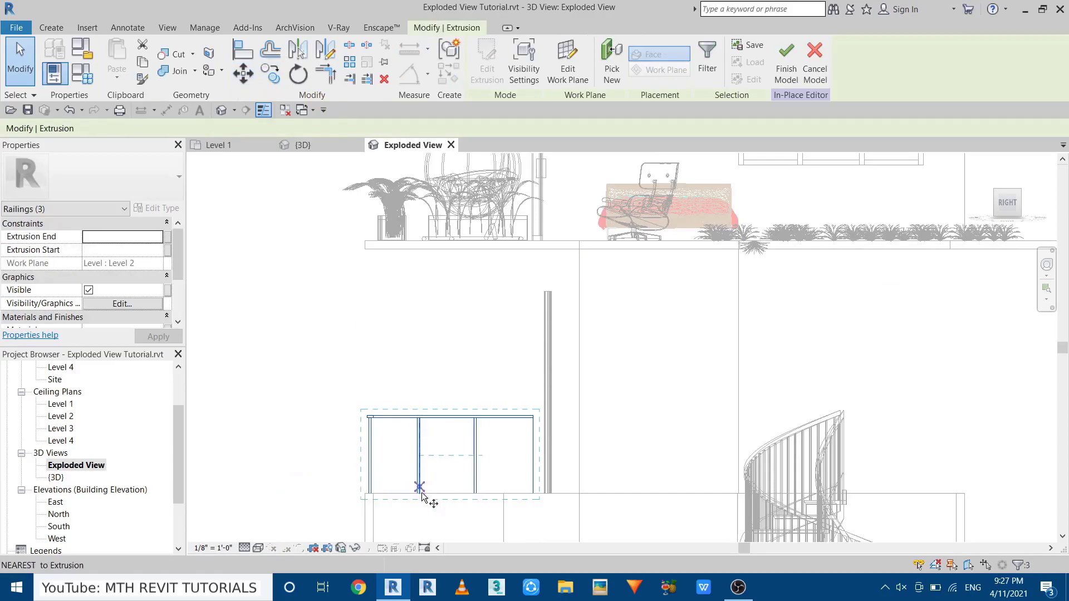
click(440, 495)
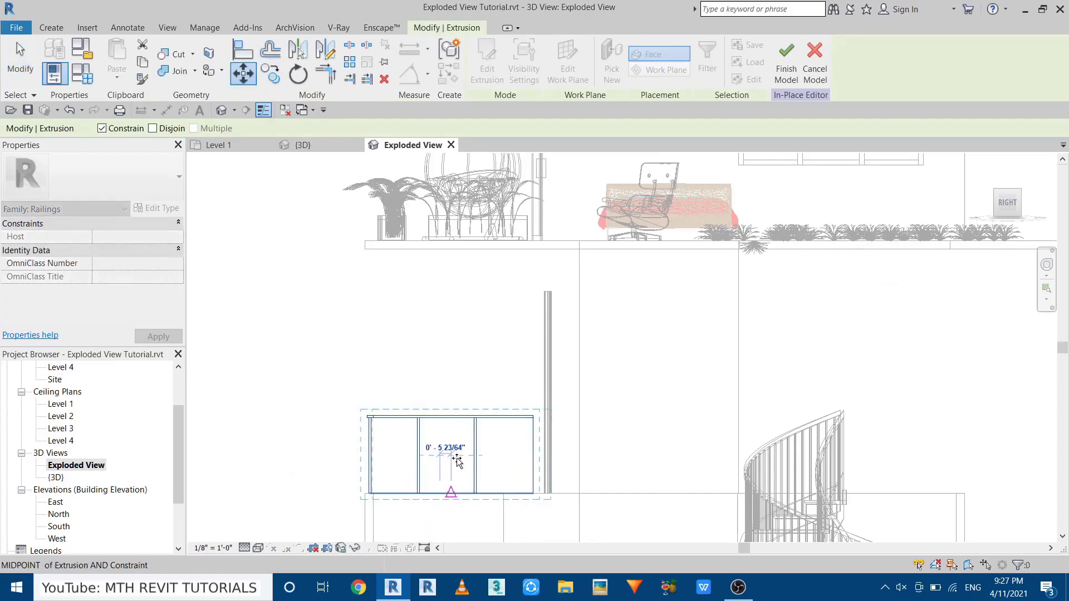
key(Escape)
key(Escape)
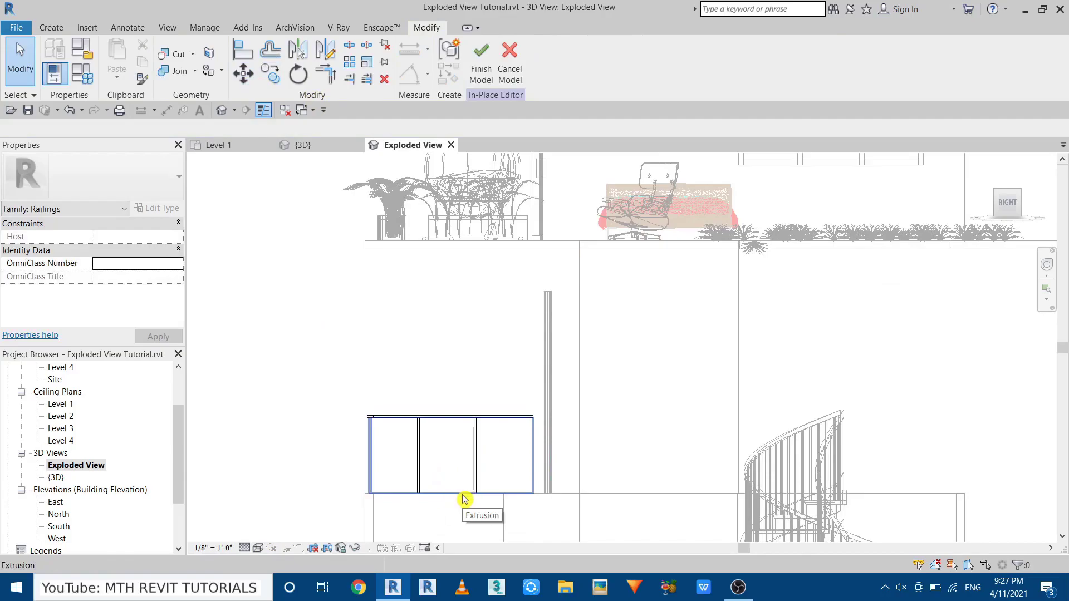
Select the three balcony railing extrusions and dissociate them from the Level 2 work plane.
drag(285, 349, 621, 501)
click(578, 83)
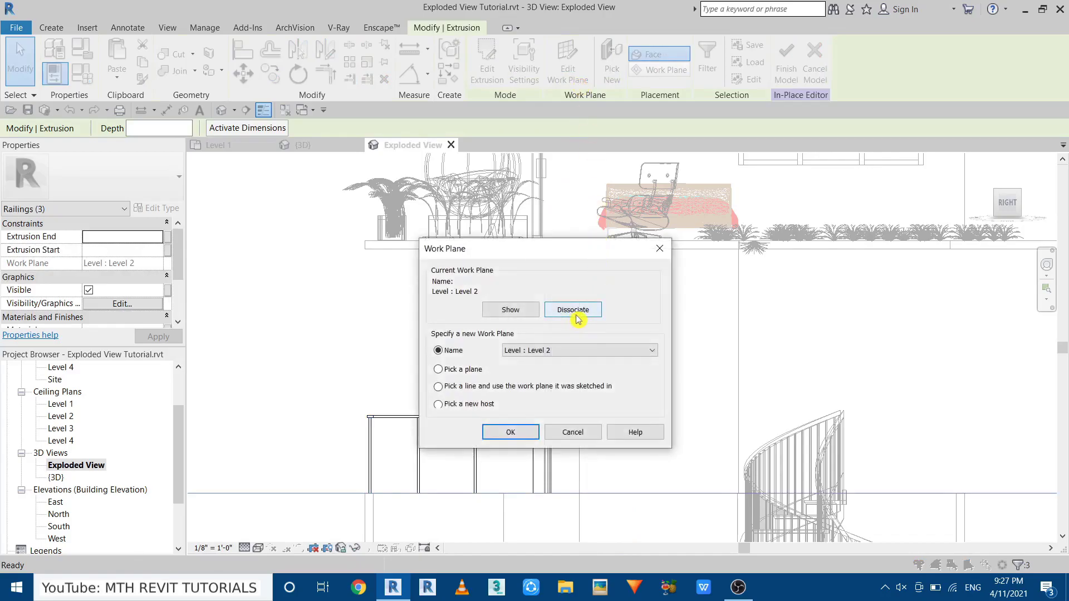
click(573, 310)
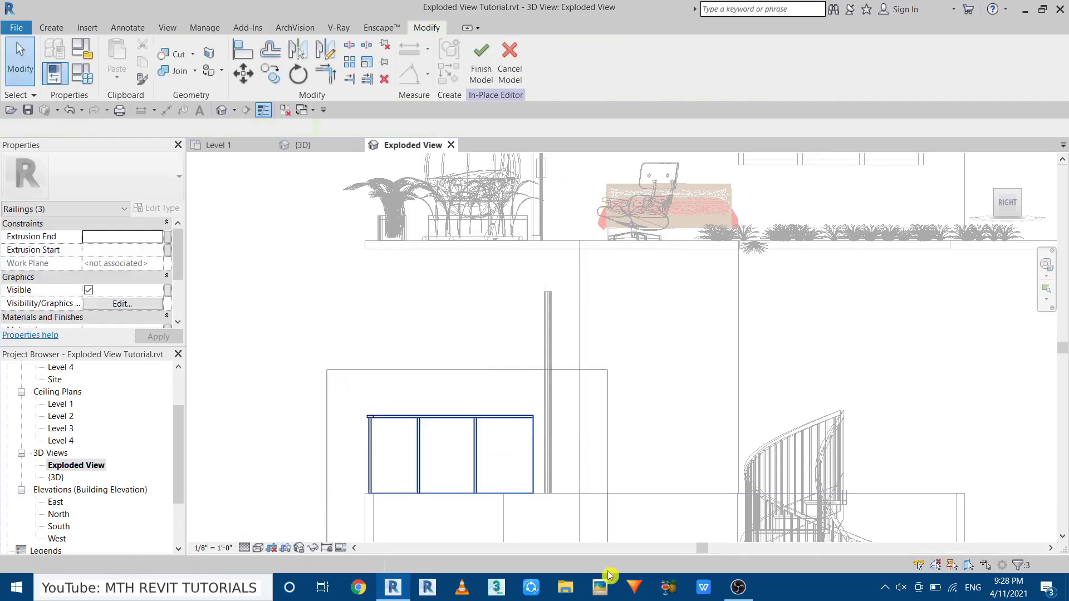
Start moving the three dissociated balcony railing extrusions.
click(236, 78)
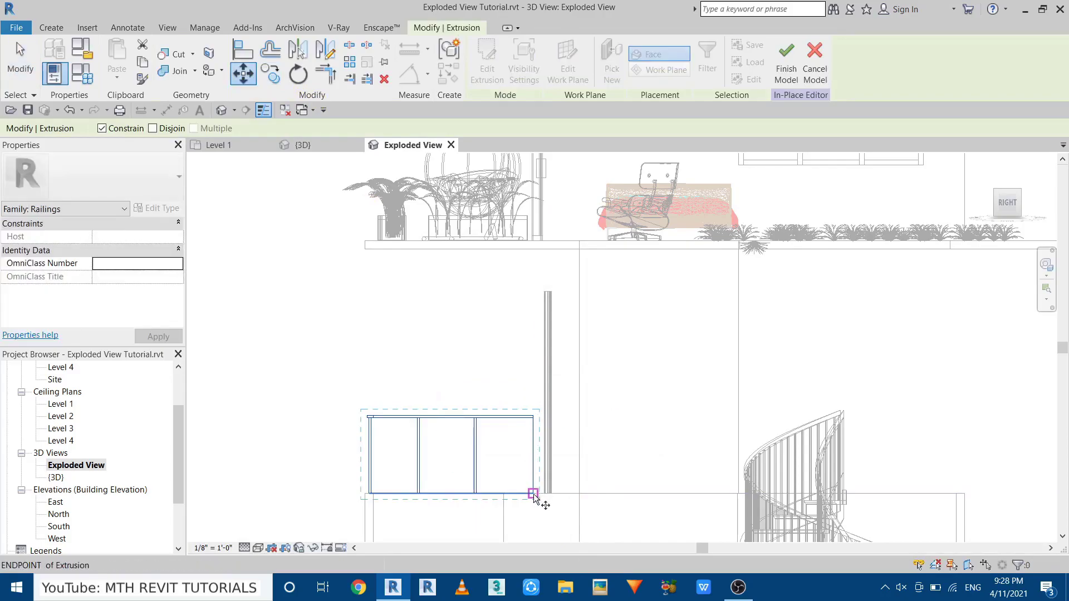
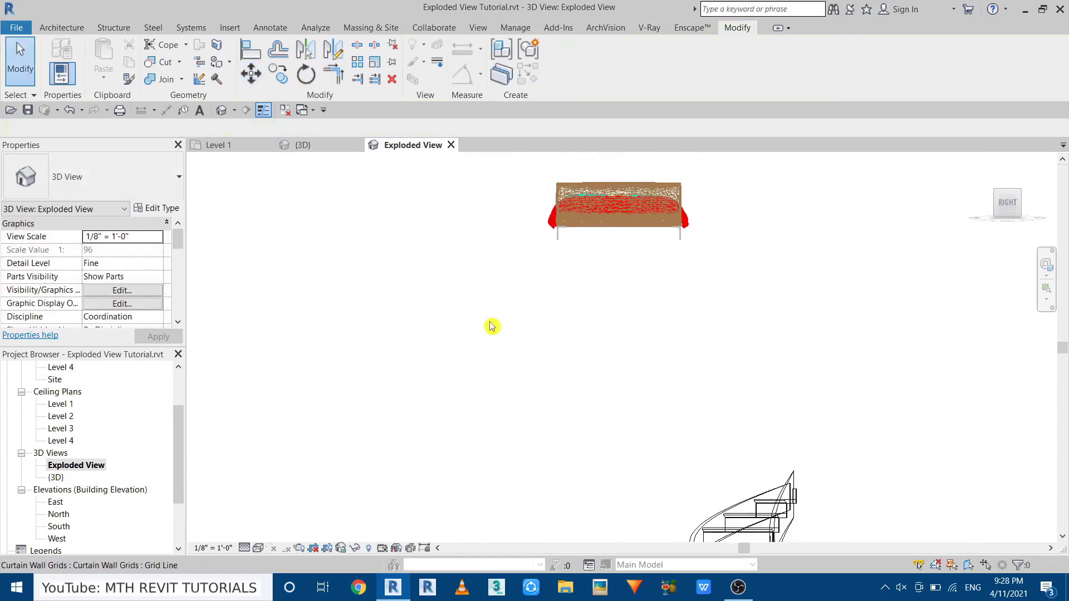
Try to move the generic model on the house's side wall as a whole.
middle_drag(477, 380, 494, 293)
middle_drag(473, 346, 465, 388)
scroll(470, 298, up, 1)
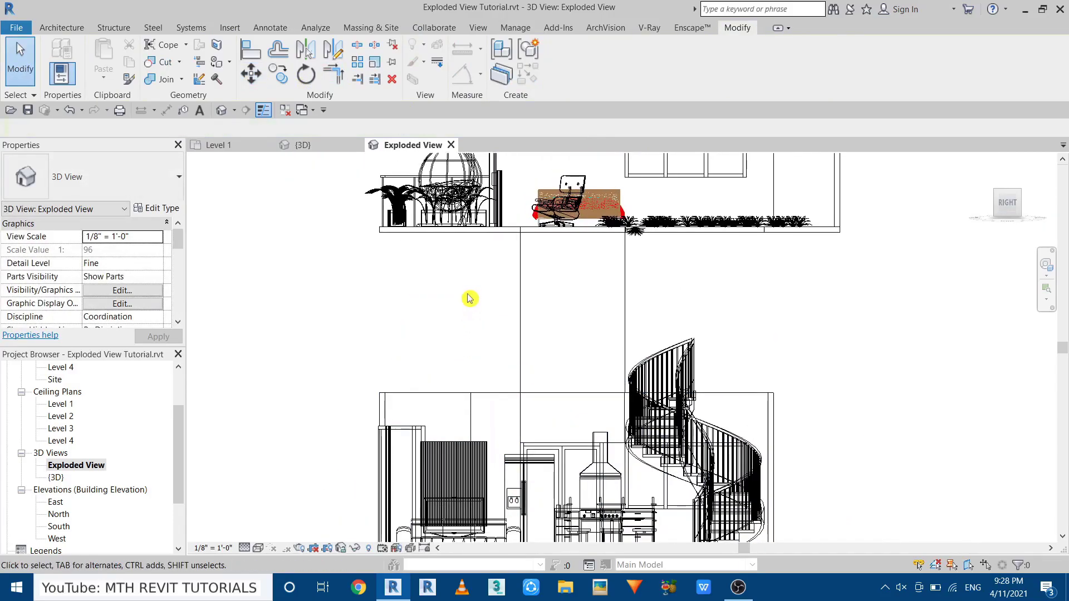
shift+middle_drag(459, 313, 554, 447)
scroll(517, 503, up, 3)
scroll(589, 335, up, 2)
scroll(553, 417, down, 3)
shift+middle_drag(557, 420, 625, 411)
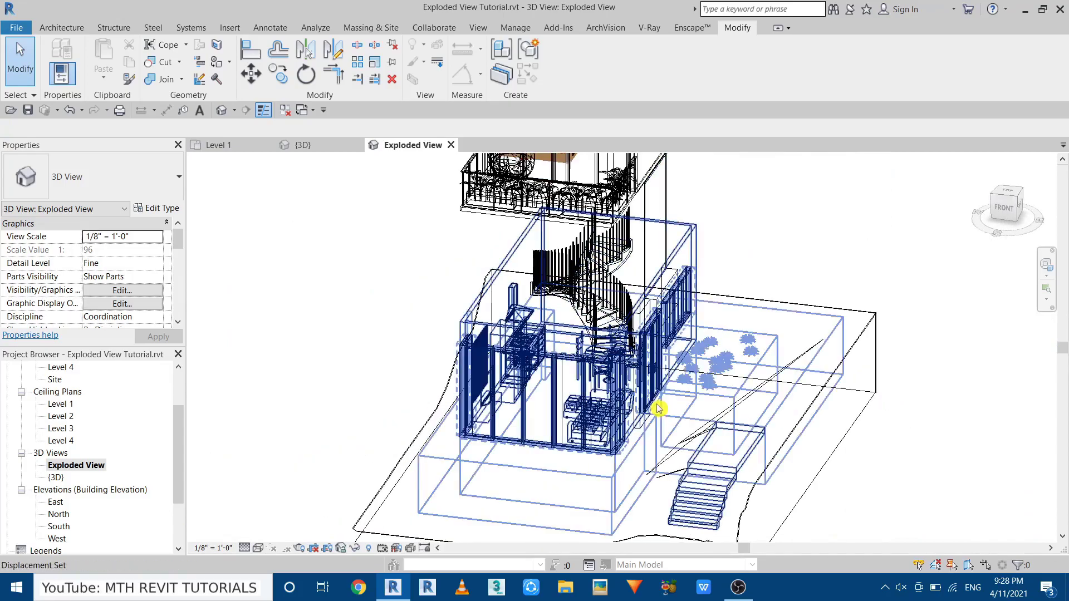
click(251, 75)
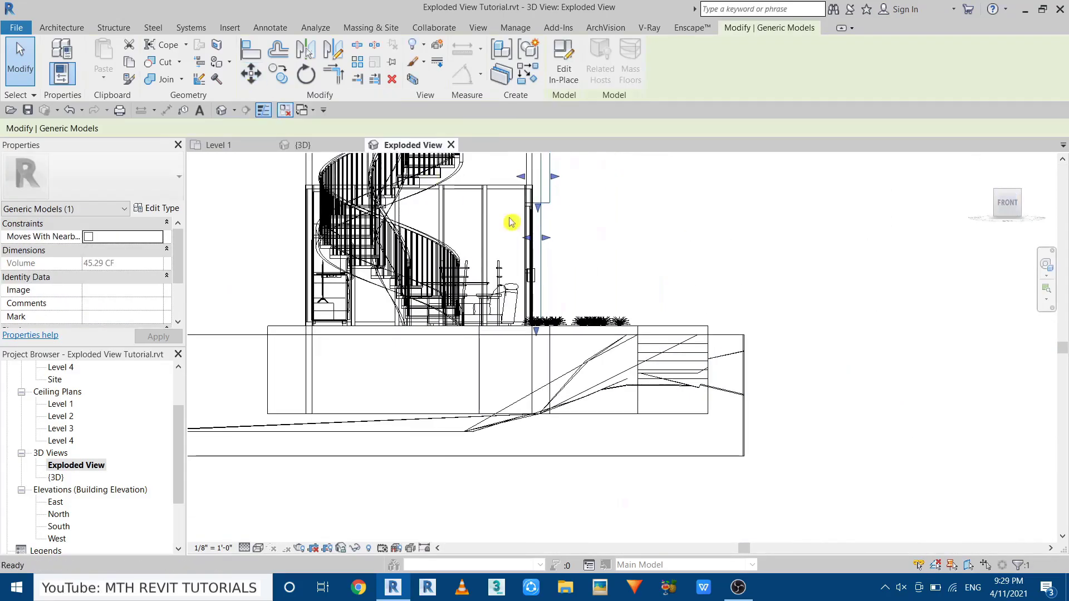
middle_drag(524, 223, 619, 477)
scroll(623, 469, up, 3)
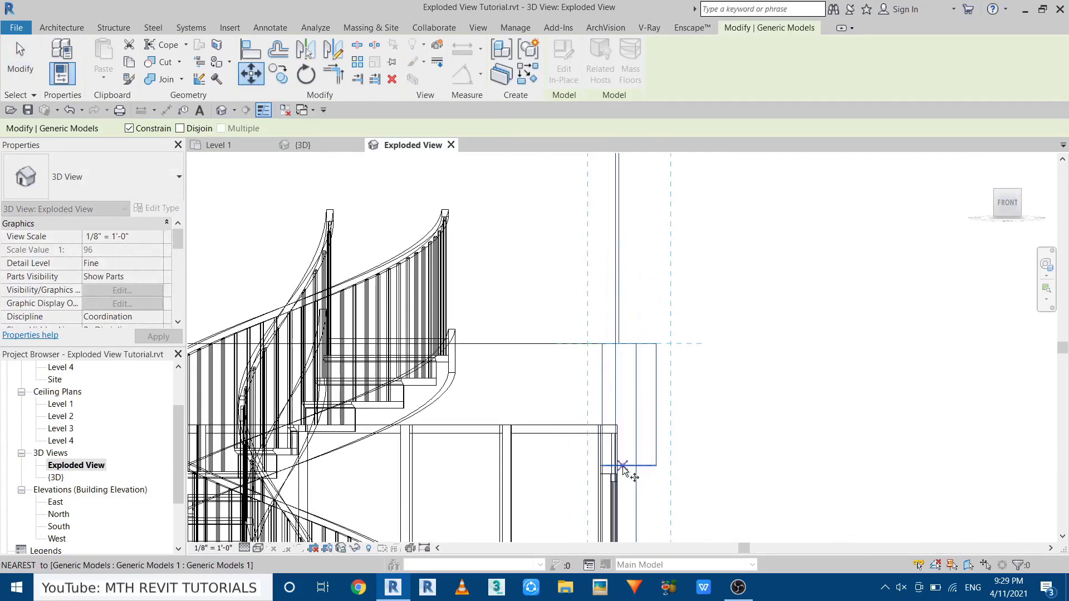
click(622, 467)
scroll(624, 467, down, 3)
Edit the side-wall generic model in place and move its extrusions up 13'-0" to the upper storey's floor, finishing the model.
double_click(623, 350)
drag(687, 386, 596, 481)
click(245, 75)
click(621, 467)
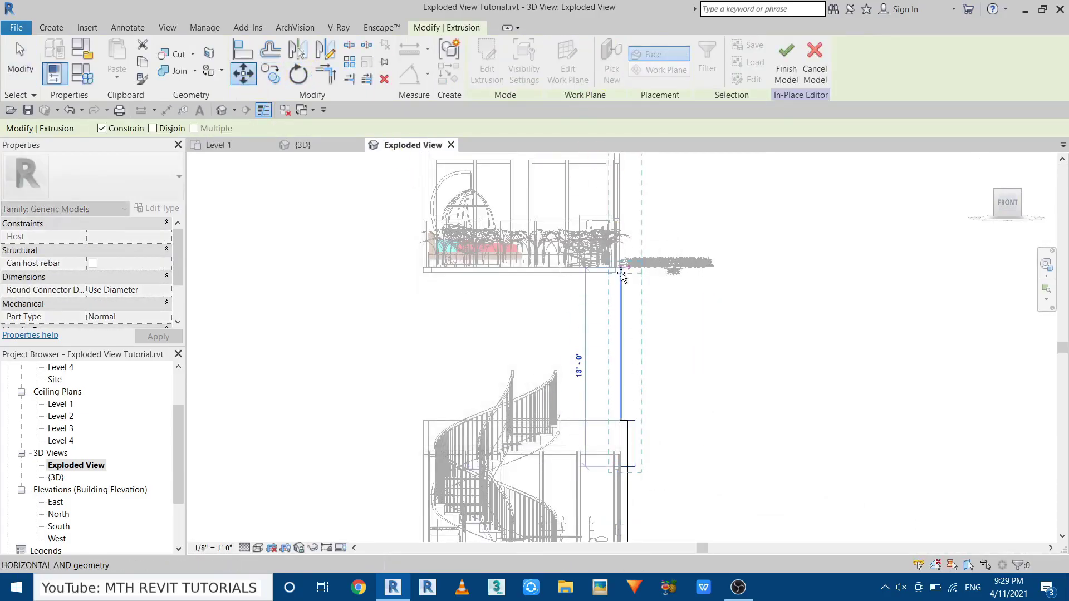
click(622, 268)
click(787, 62)
Reveal the hidden elements in the front view and extend the section box upward past the displaced roof.
shift+middle_drag(847, 256, 824, 322)
middle_drag(824, 322, 694, 353)
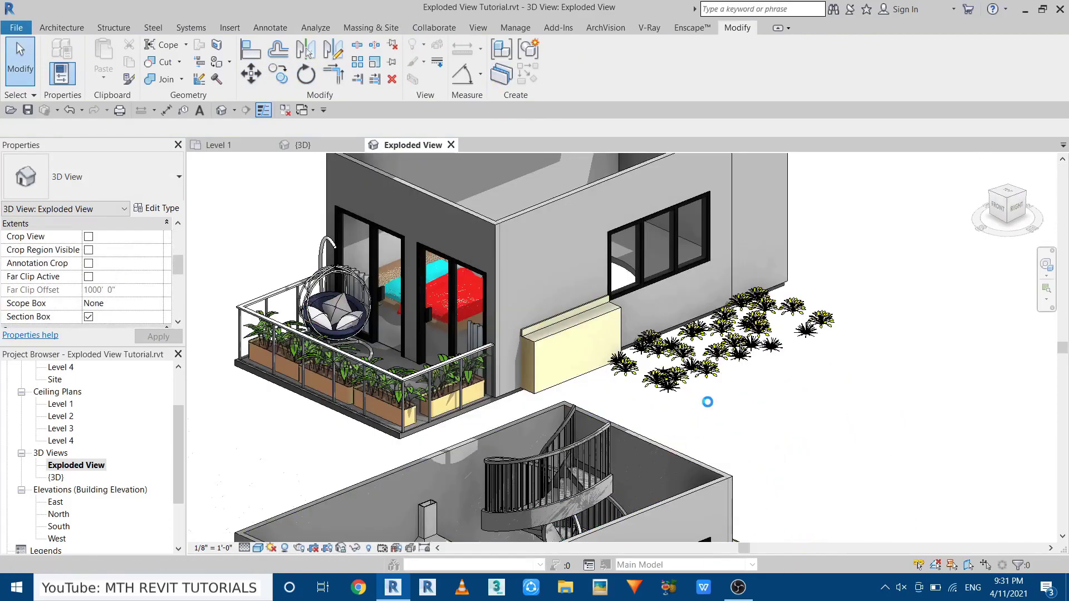
scroll(429, 304, up, 4)
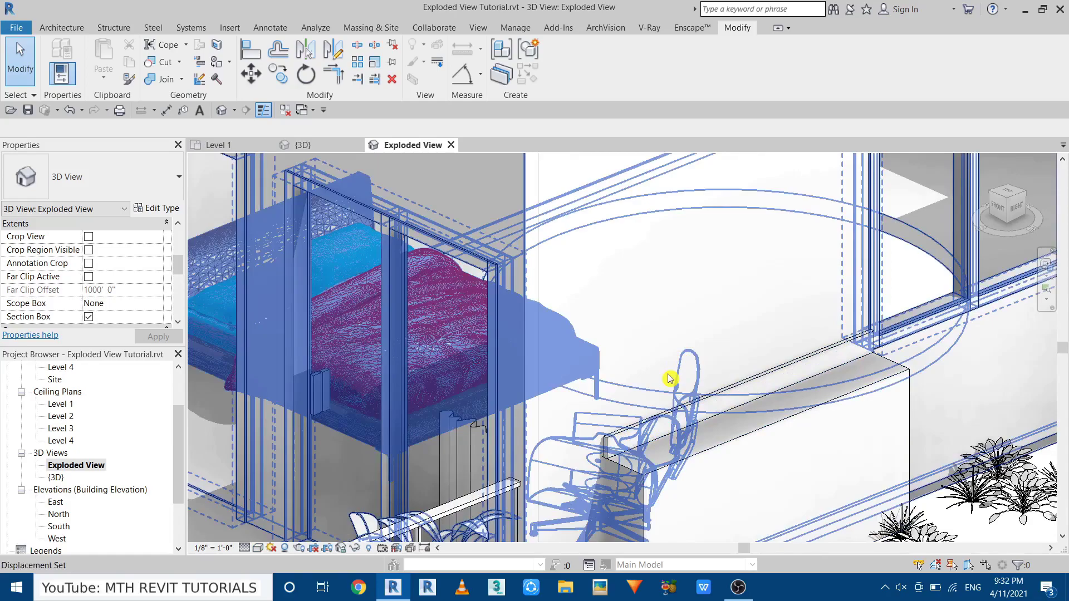
scroll(670, 378, down, 5)
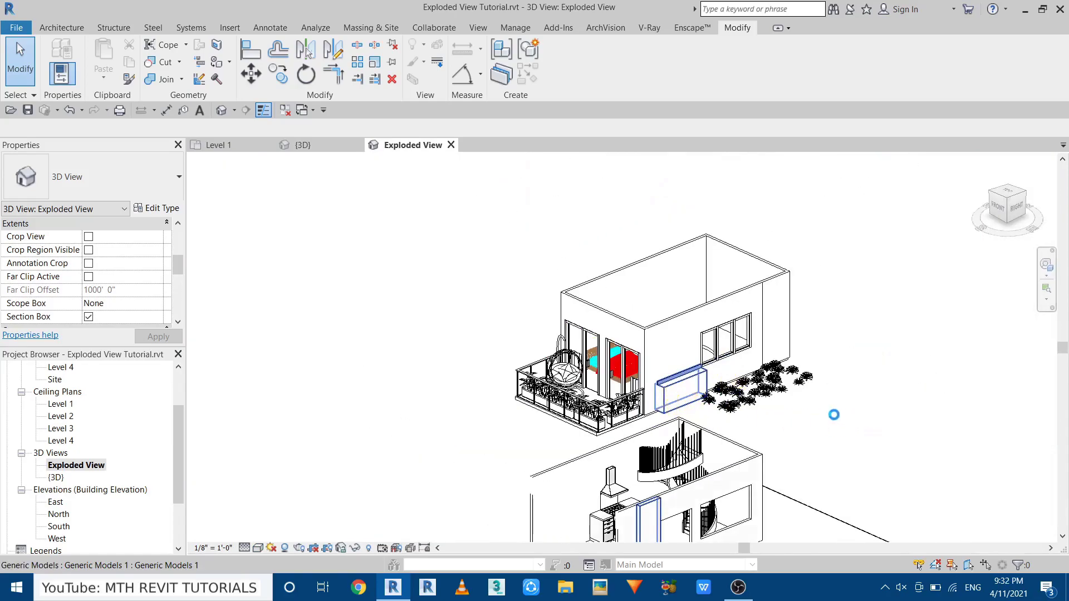
middle_drag(698, 359, 517, 292)
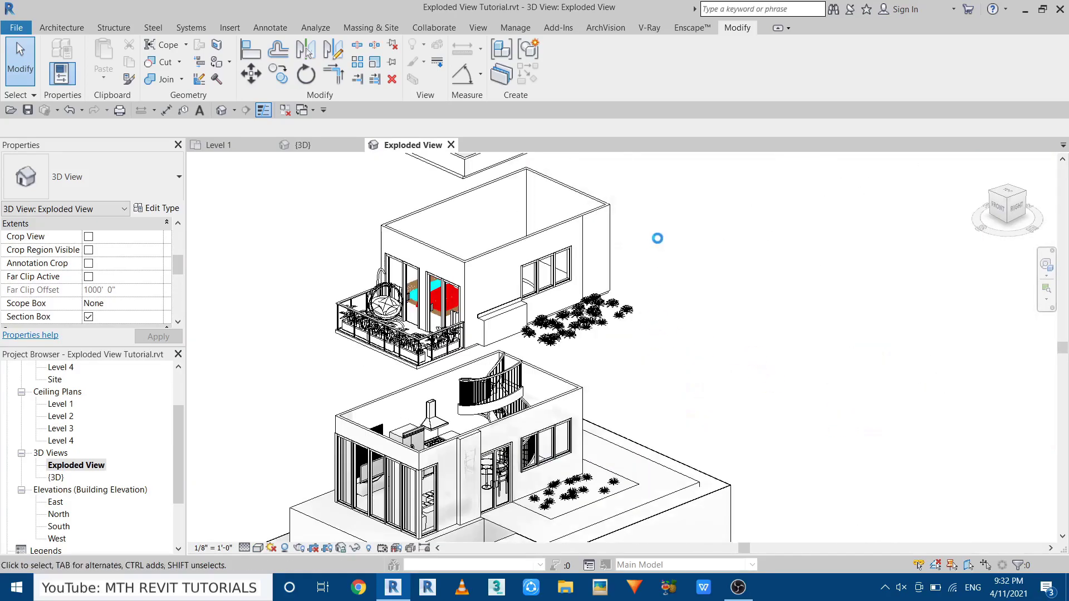
click(1000, 213)
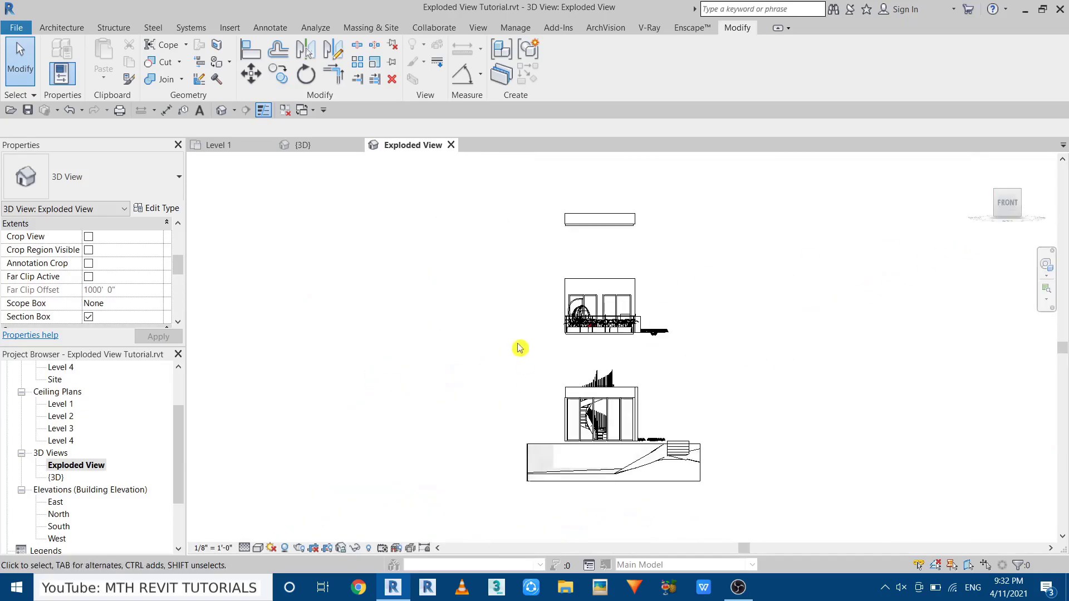
mouse_move(548, 372)
middle_down()
mouse_move(675, 394)
mouse_move(580, 410)
middle_up()
scroll(580, 410, up, 1)
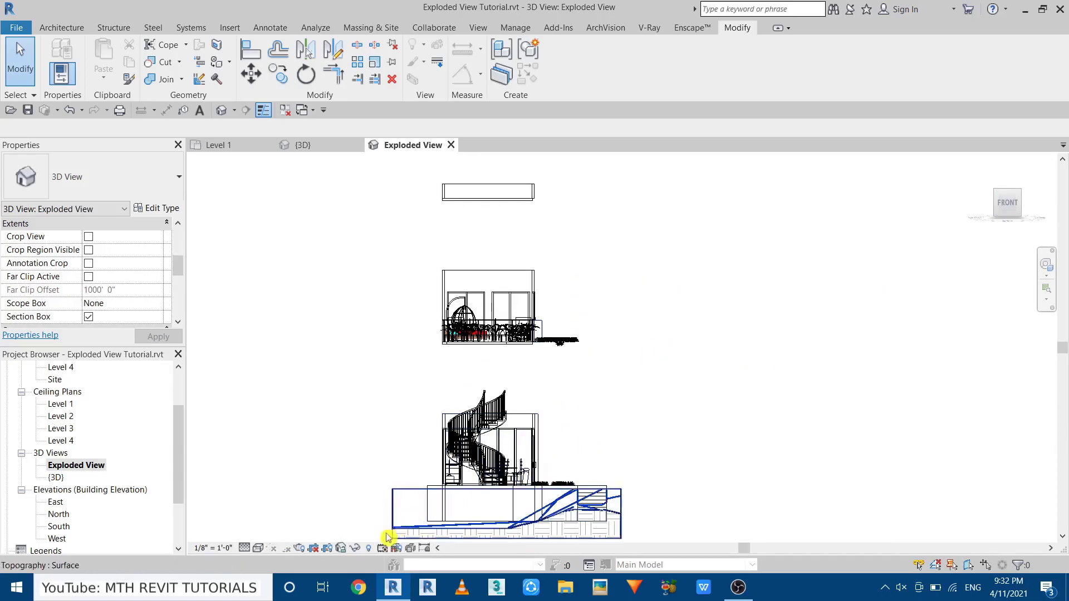
click(368, 549)
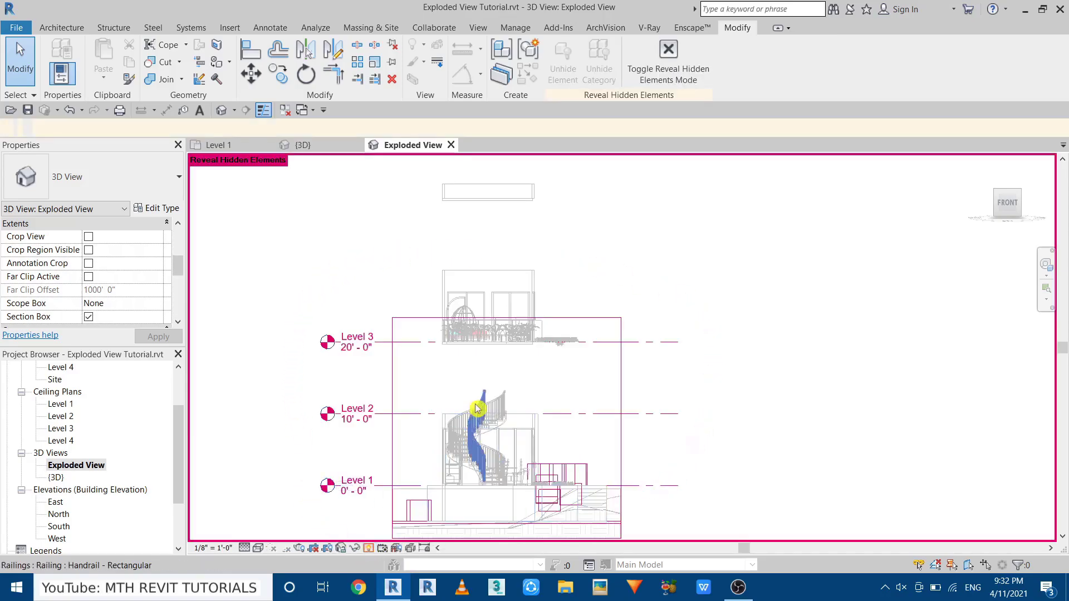
click(565, 319)
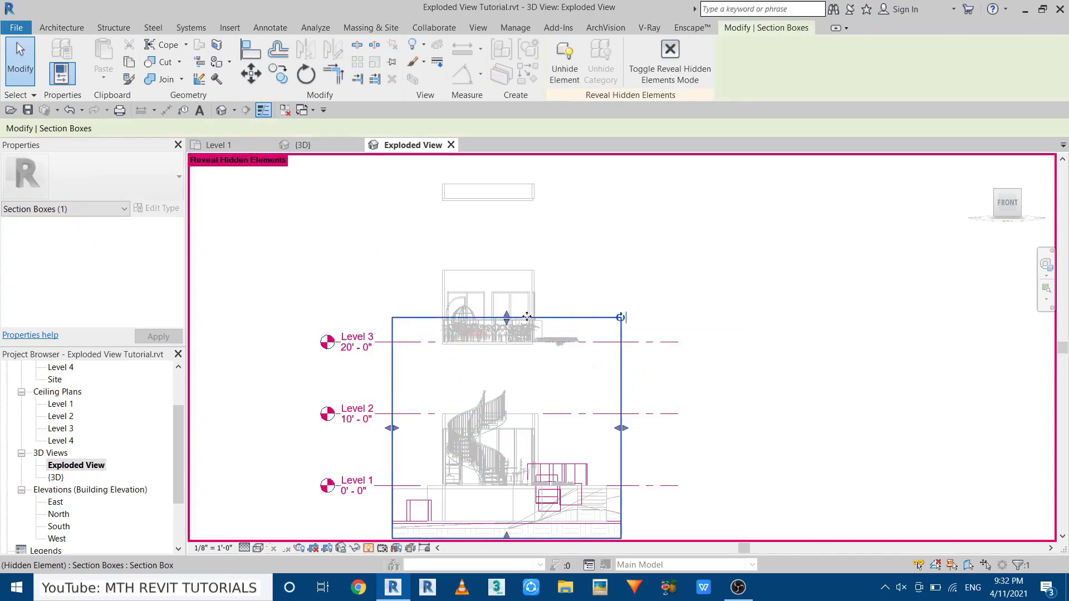
drag(509, 317, 507, 177)
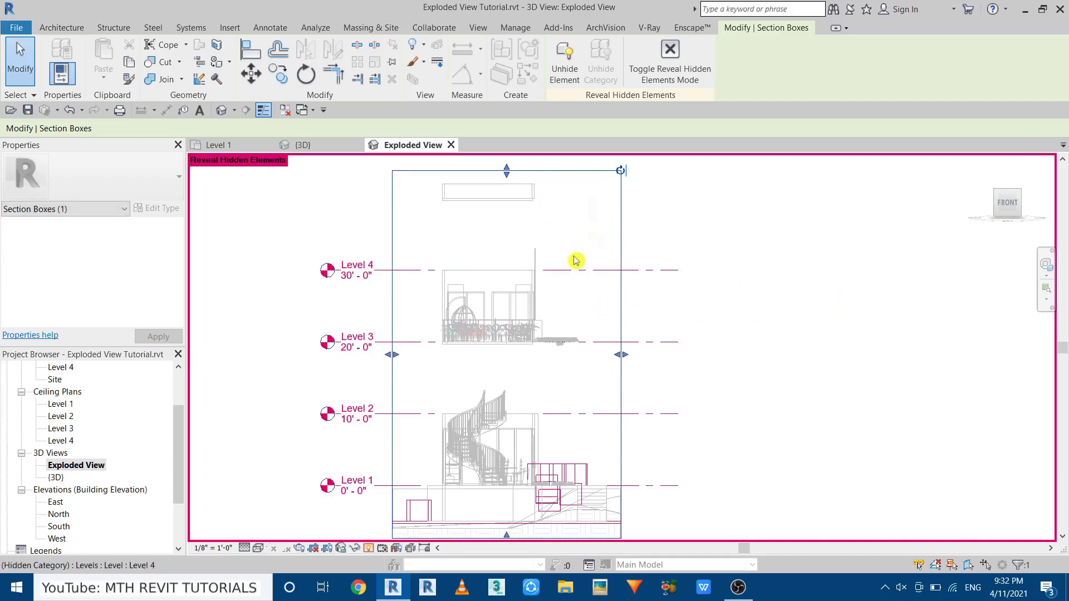
click(670, 68)
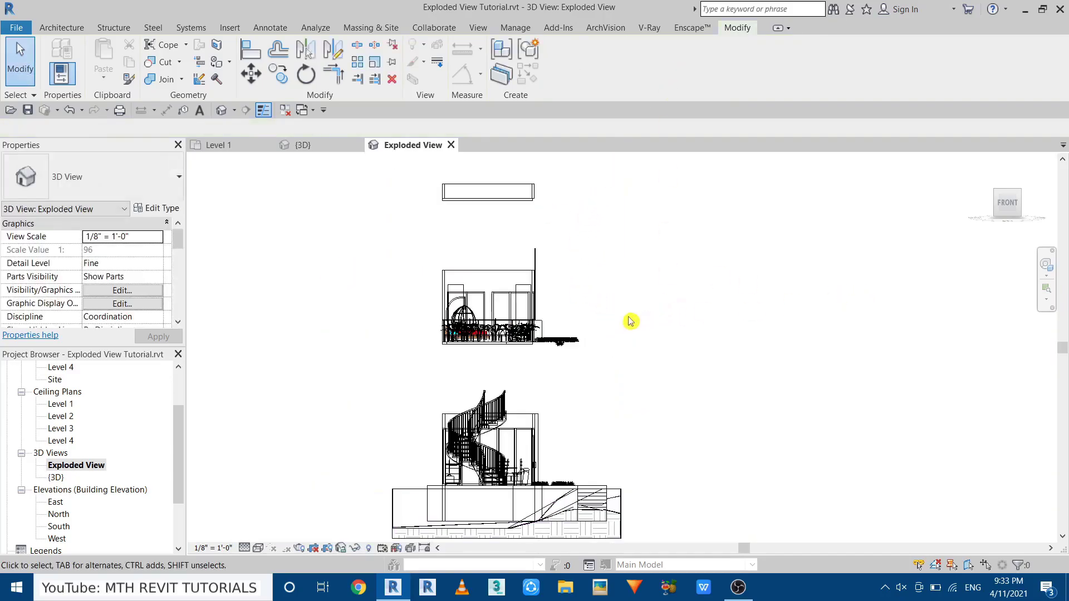
Examine the side-wall generic model and the plants beside the upper storey in the exploded view.
shift+middle_drag(565, 405, 489, 477)
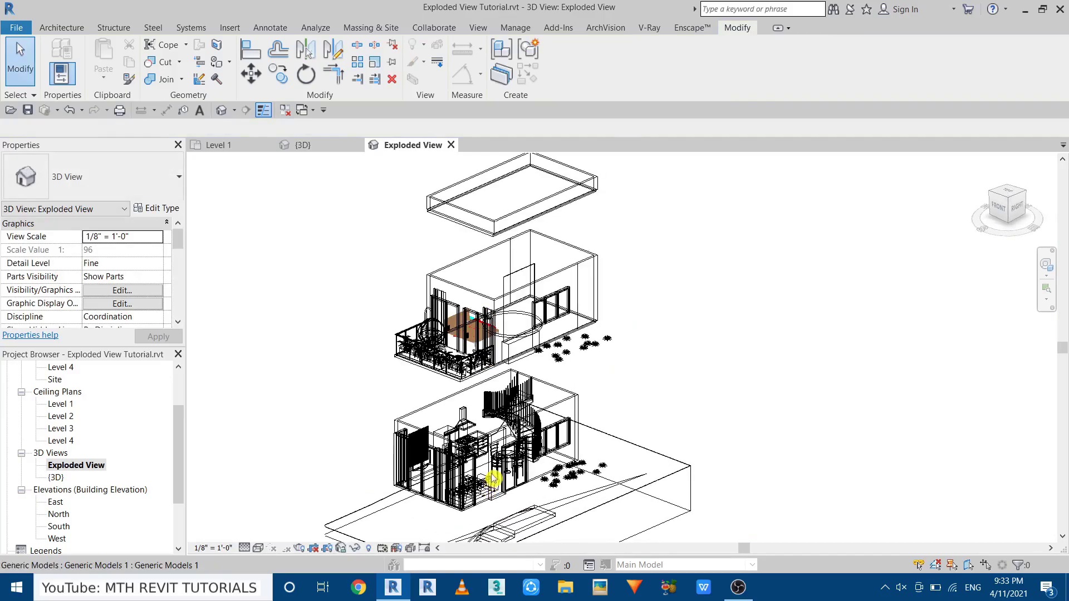
scroll(484, 316, up, 4)
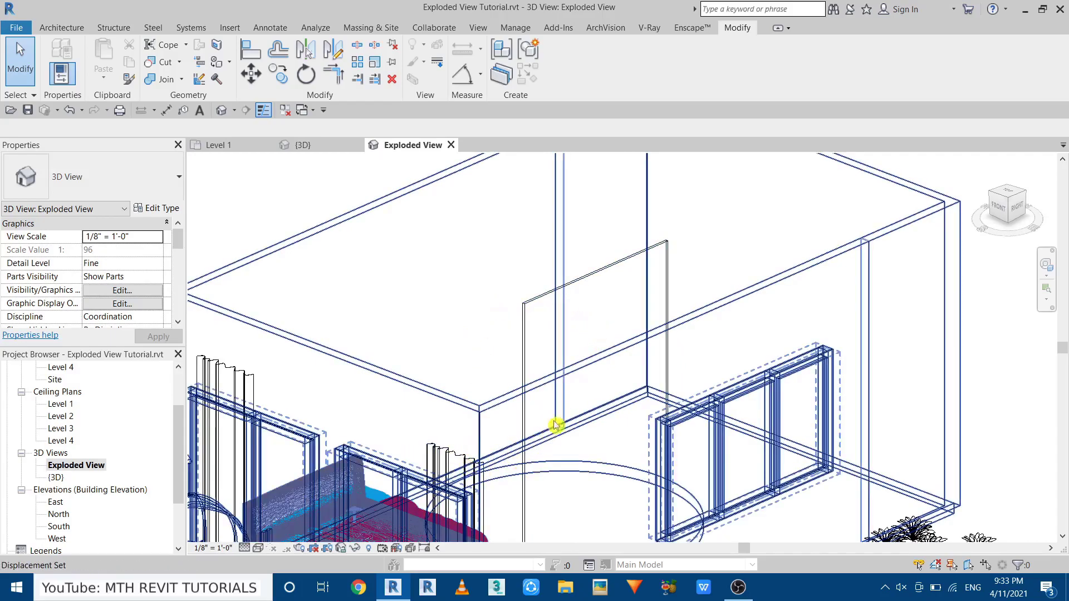
drag(592, 291, 590, 367)
scroll(590, 368, down, 5)
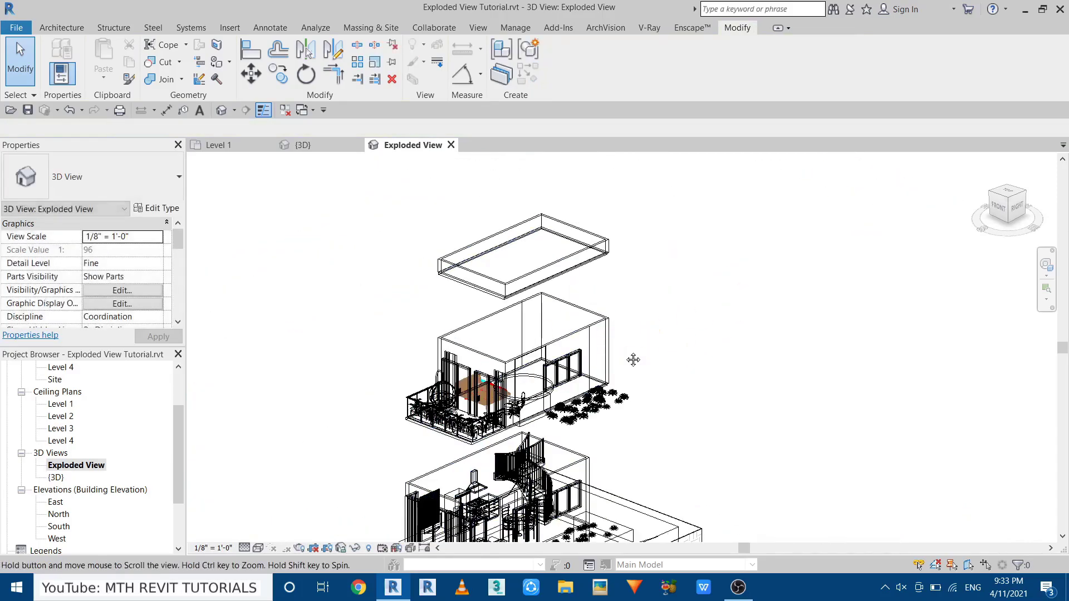
scroll(633, 358, up, 8)
scroll(520, 344, down, 2)
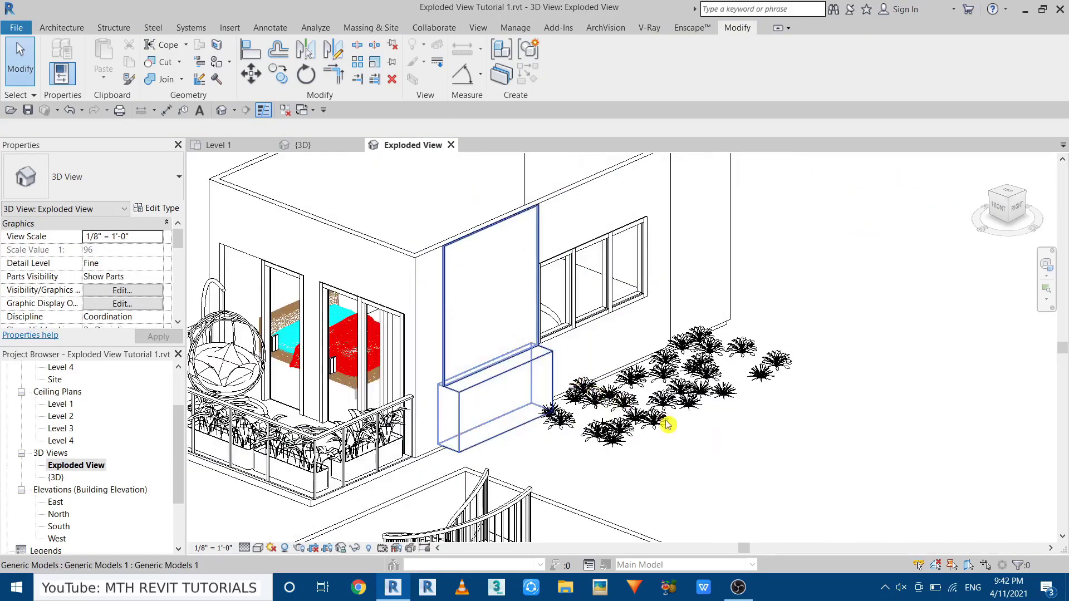
scroll(613, 417, down, 2)
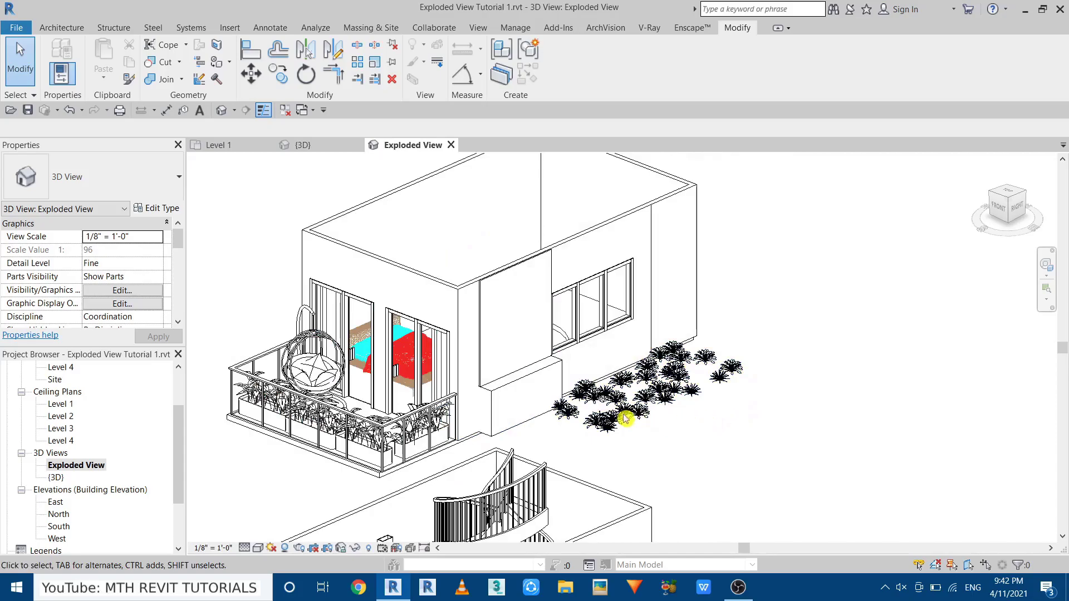
scroll(628, 420, down, 3)
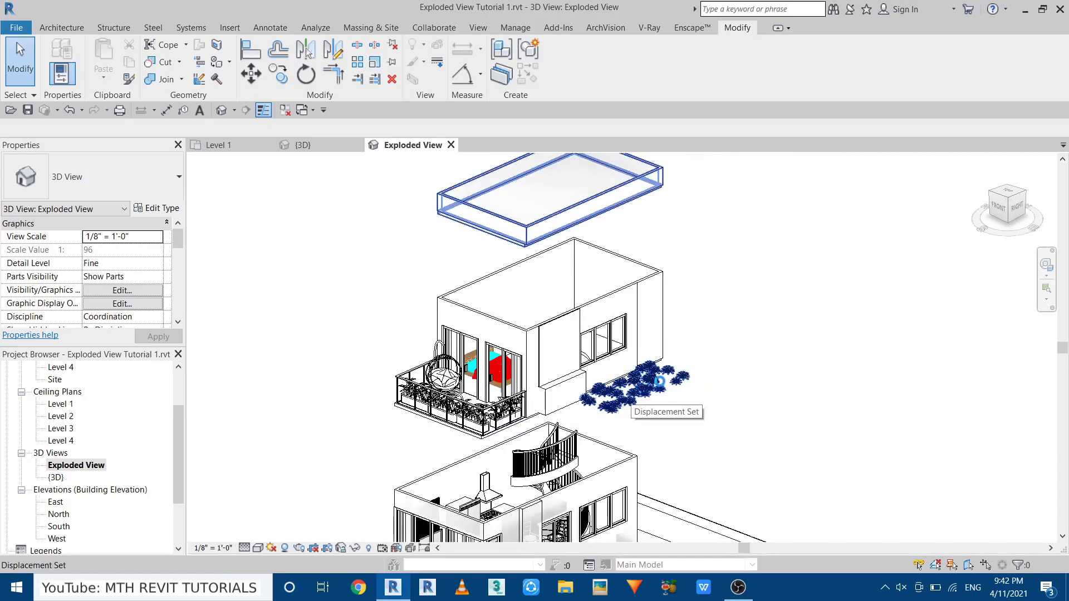
middle_drag(706, 424, 644, 333)
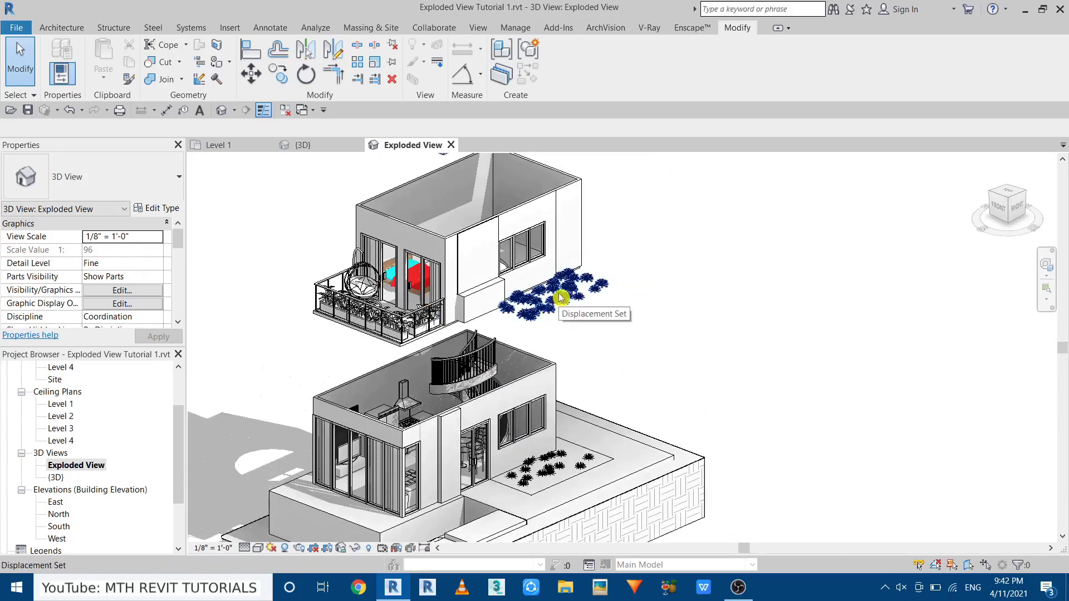
Remove the garden plants from the roof's displacement set and finish editing the set.
click(561, 298)
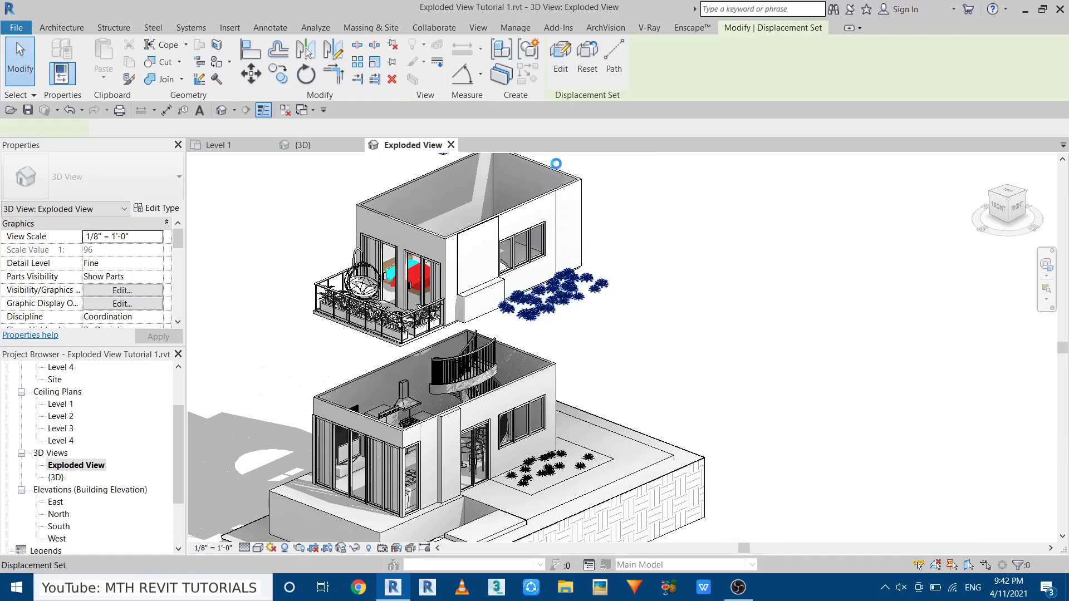
click(561, 61)
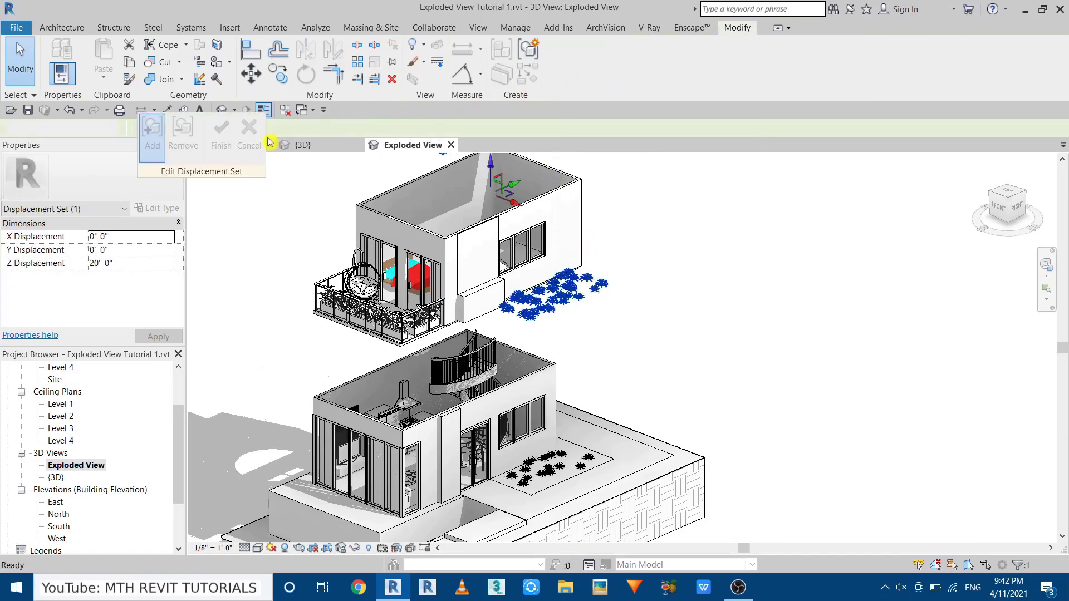
key(Escape)
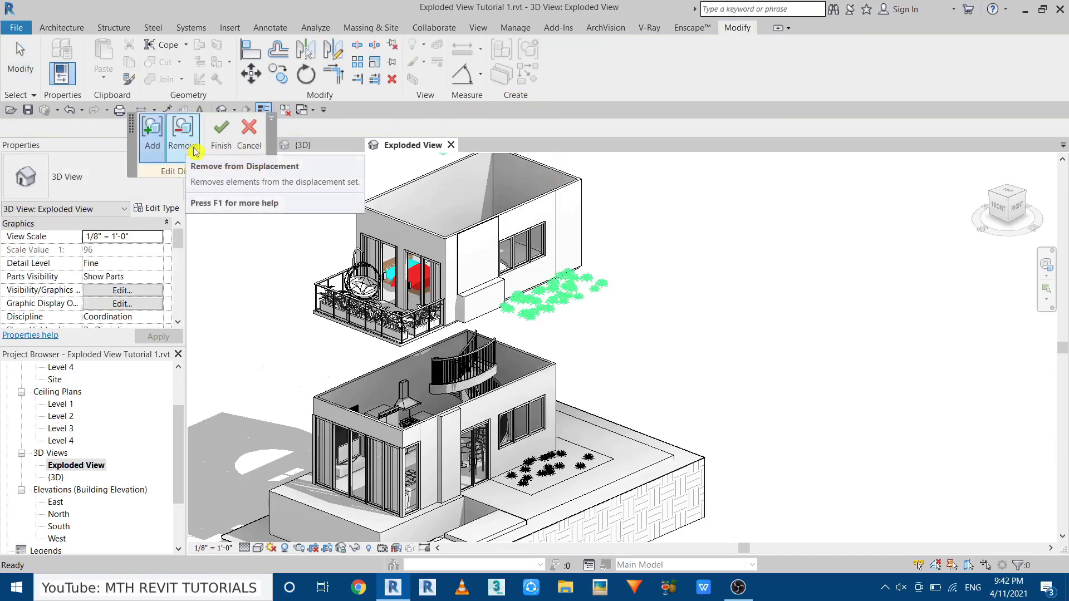
click(187, 148)
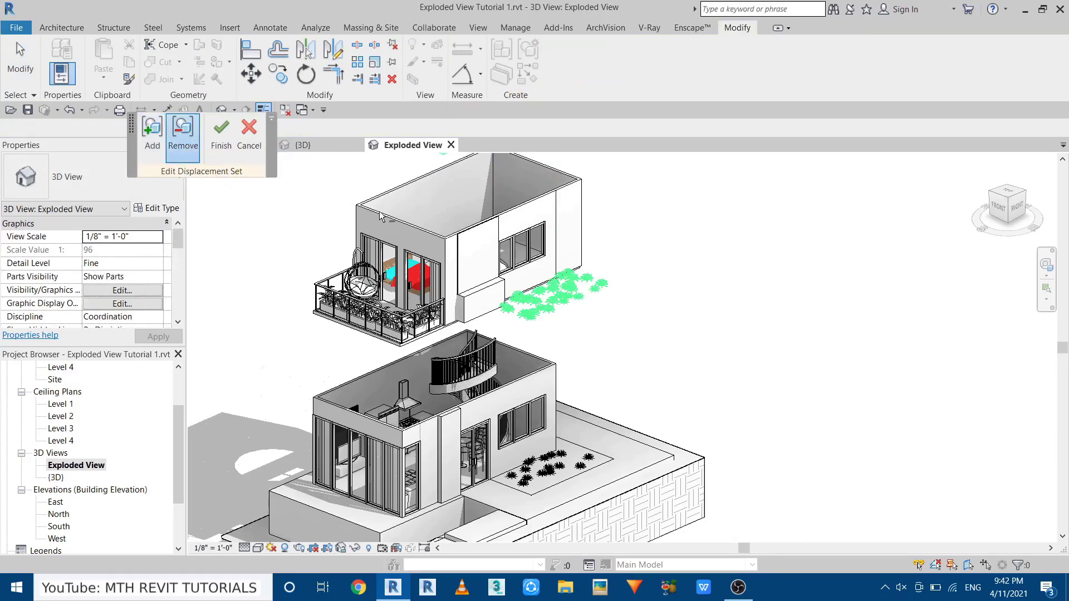
drag(560, 283, 676, 344)
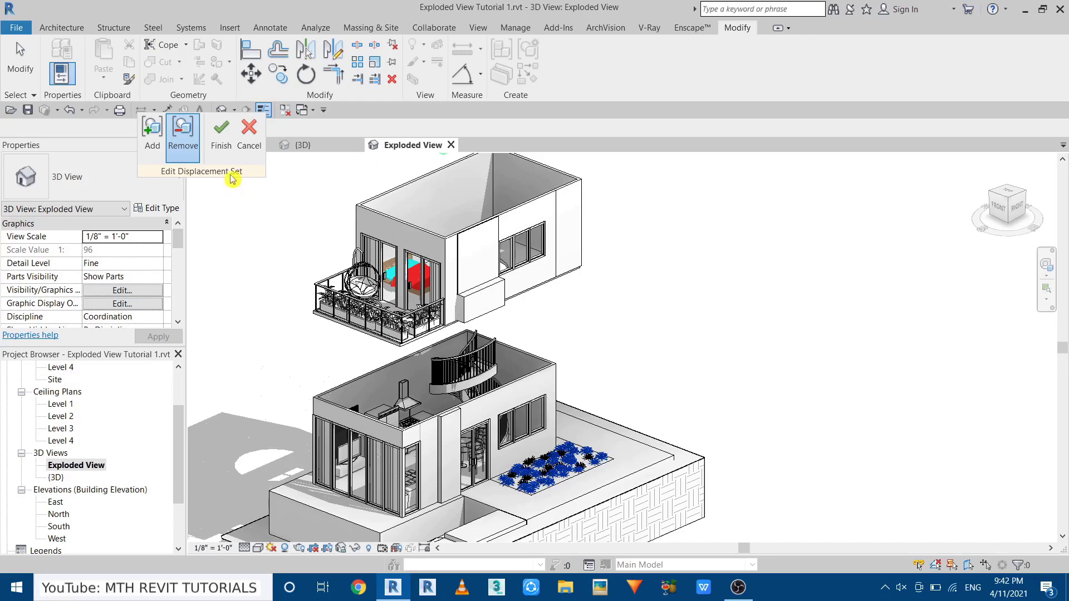
click(223, 144)
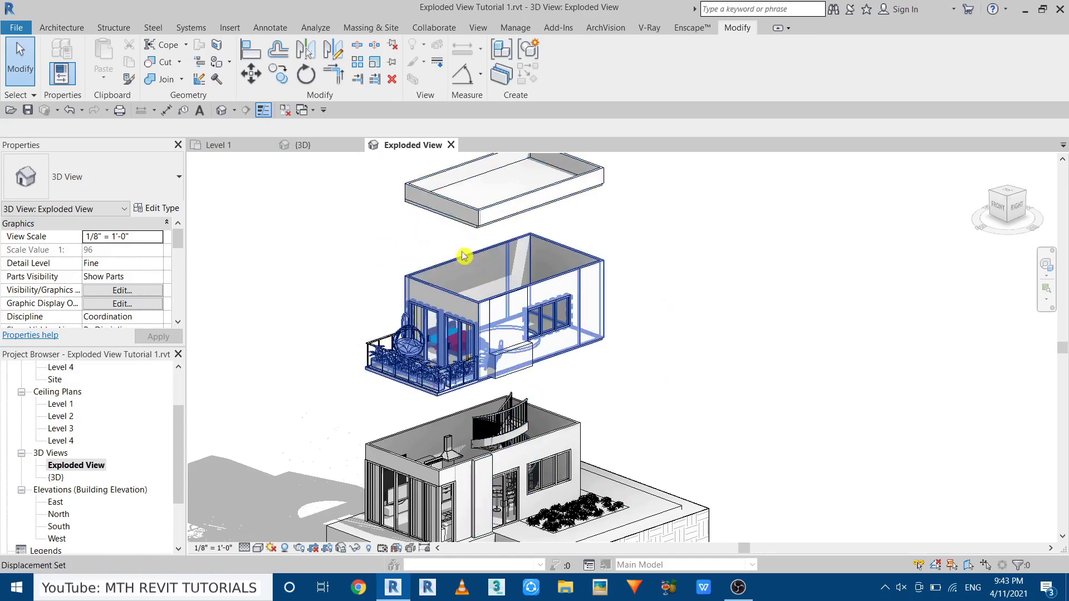
Add displacement path lines from the corners of the displaced roof down to the upper storey.
click(462, 217)
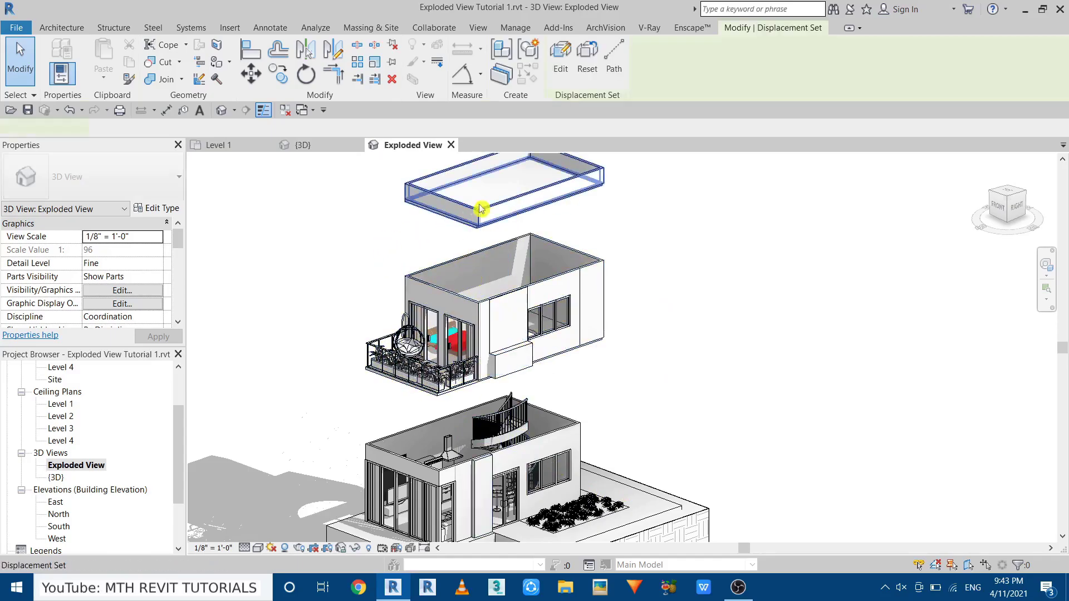
click(614, 61)
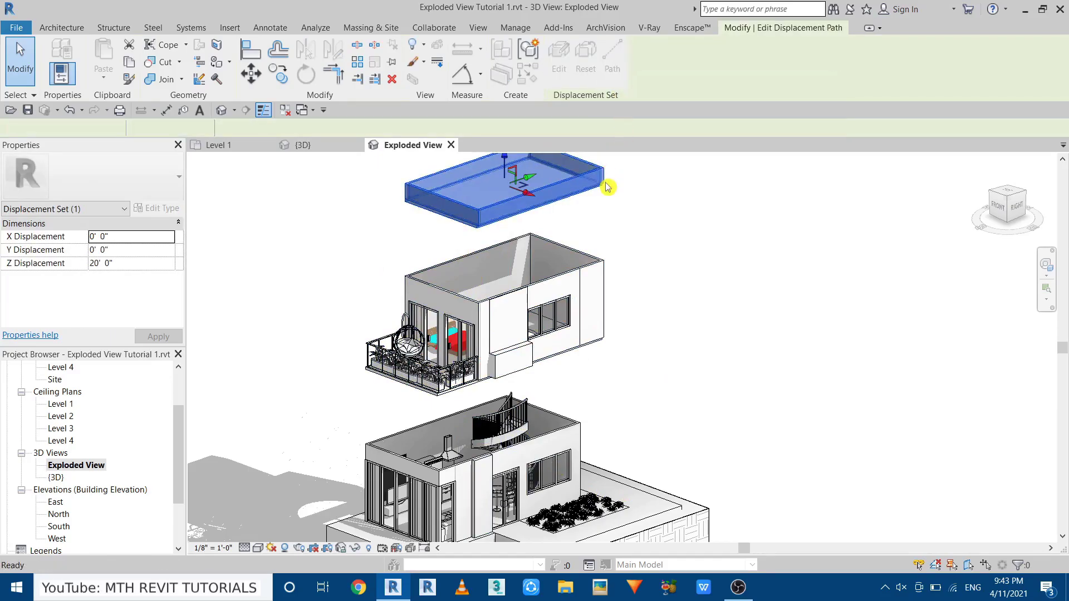
scroll(608, 187, up, 6)
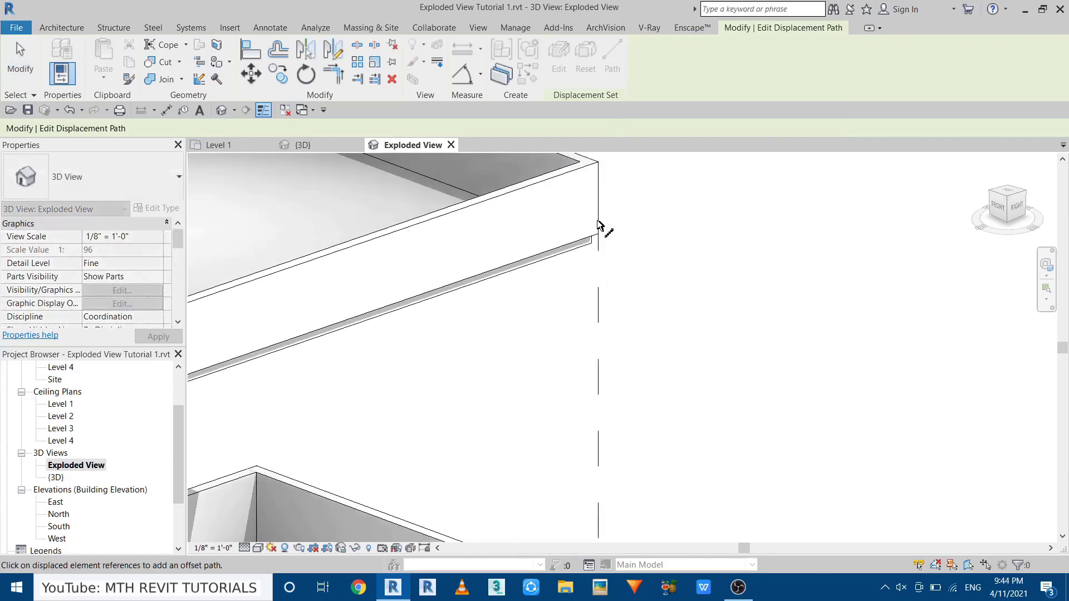
scroll(599, 224, down, 5)
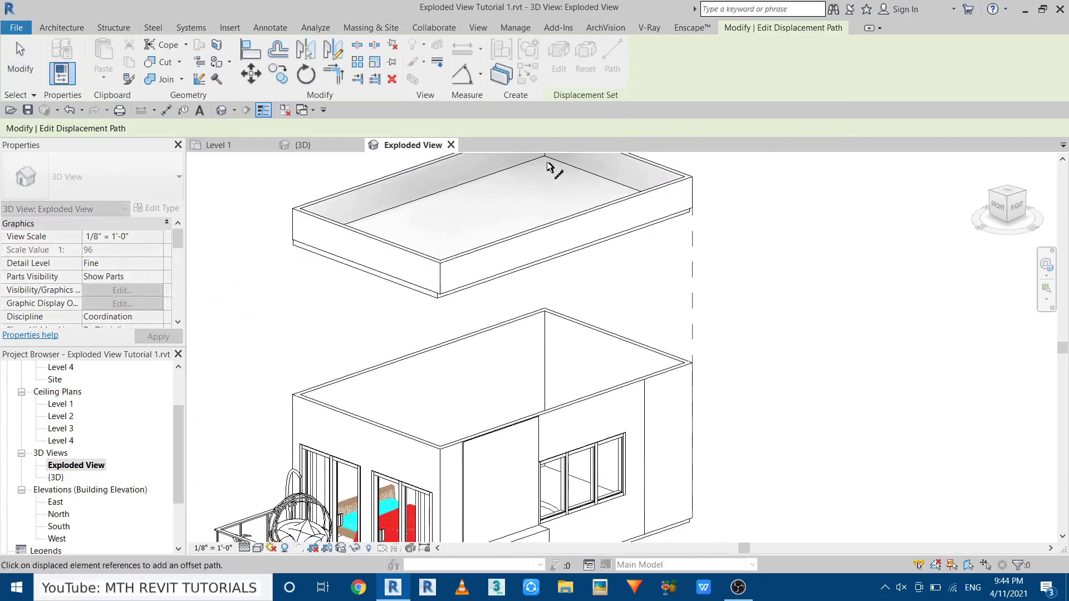
click(545, 159)
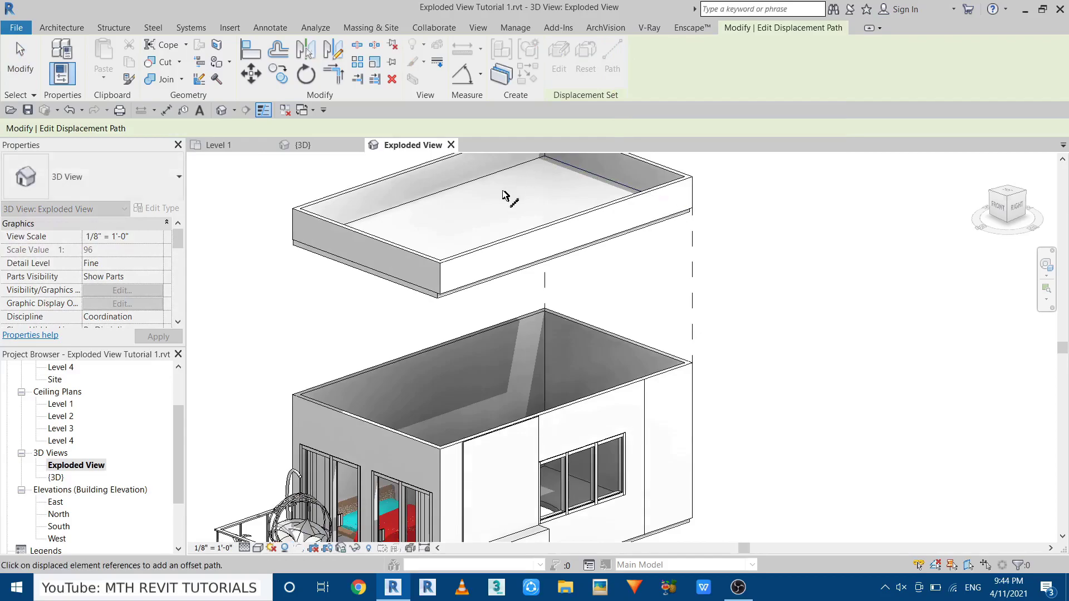
click(440, 275)
Add displacement path lines from the floor corners of the upper storey and balcony down to the ground storey.
middle_drag(586, 415, 622, 207)
middle_drag(357, 420, 463, 298)
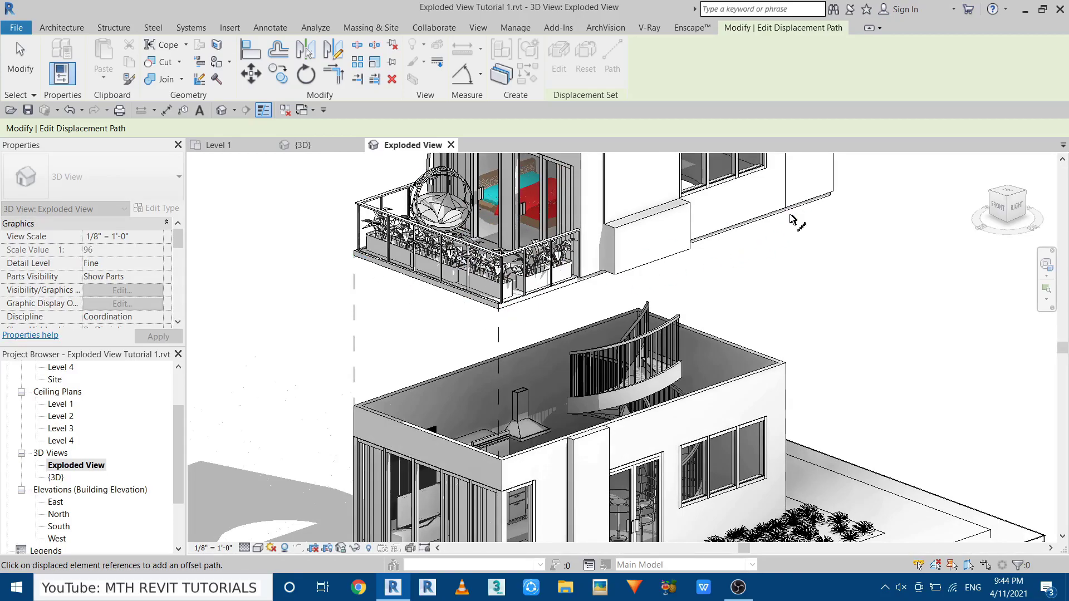
middle_drag(635, 226, 550, 304)
Display the view in wireframe and add a displacement path line from the upper storey's hidden rear corner down to the ground storey.
click(259, 547)
click(314, 463)
middle_drag(616, 289, 429, 378)
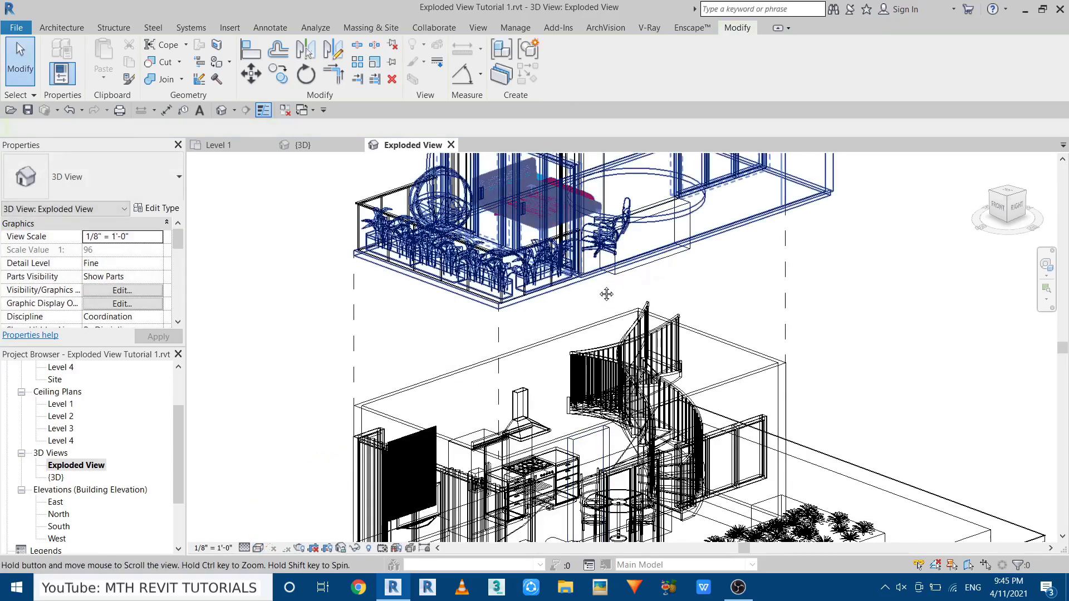
middle_drag(530, 307, 530, 308)
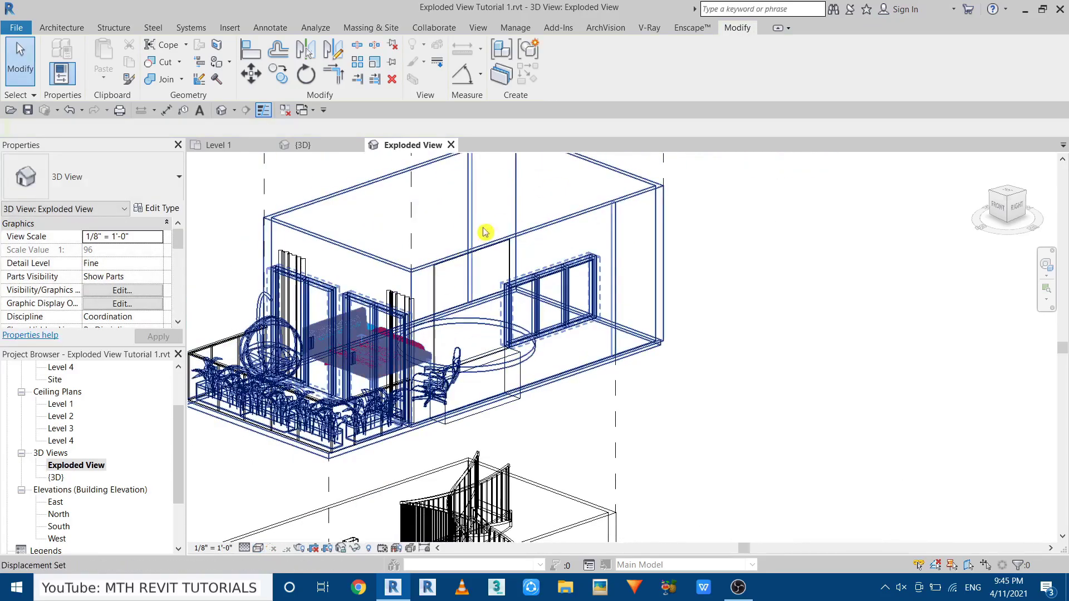
click(585, 226)
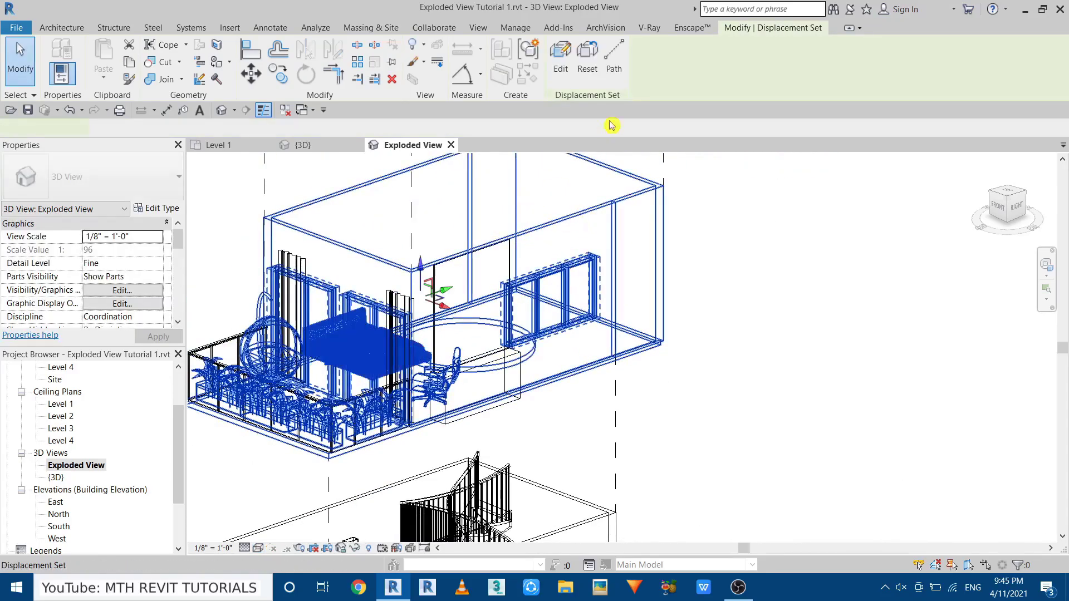
click(616, 62)
click(515, 221)
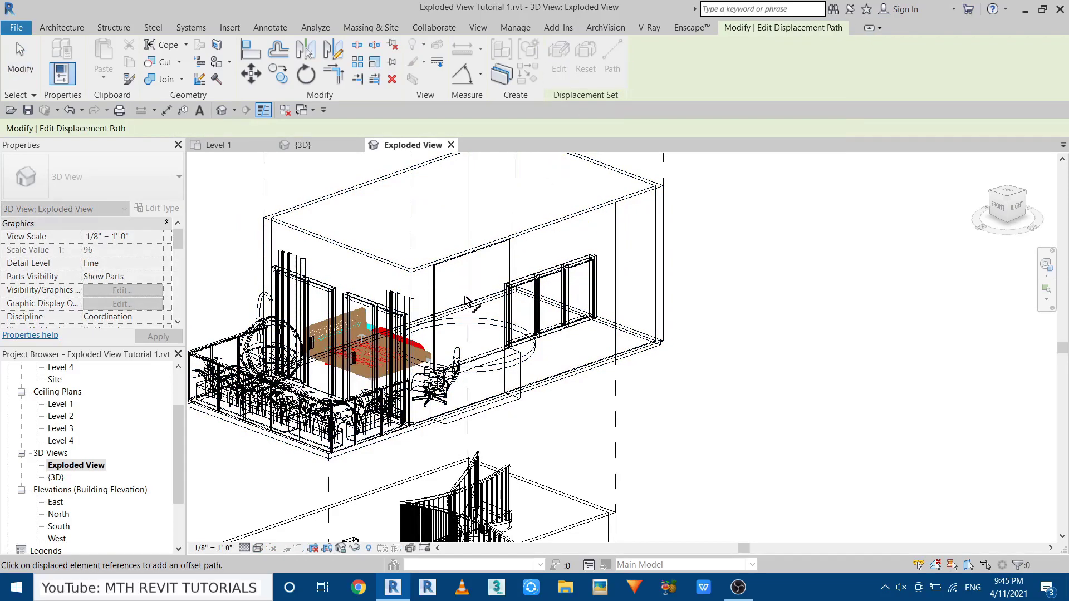
key(Escape)
Return the exploded view from wireframe to its opaque display with shadows and orient it to show the whole house from a higher front-right angle.
scroll(567, 303, down, 4)
click(625, 327)
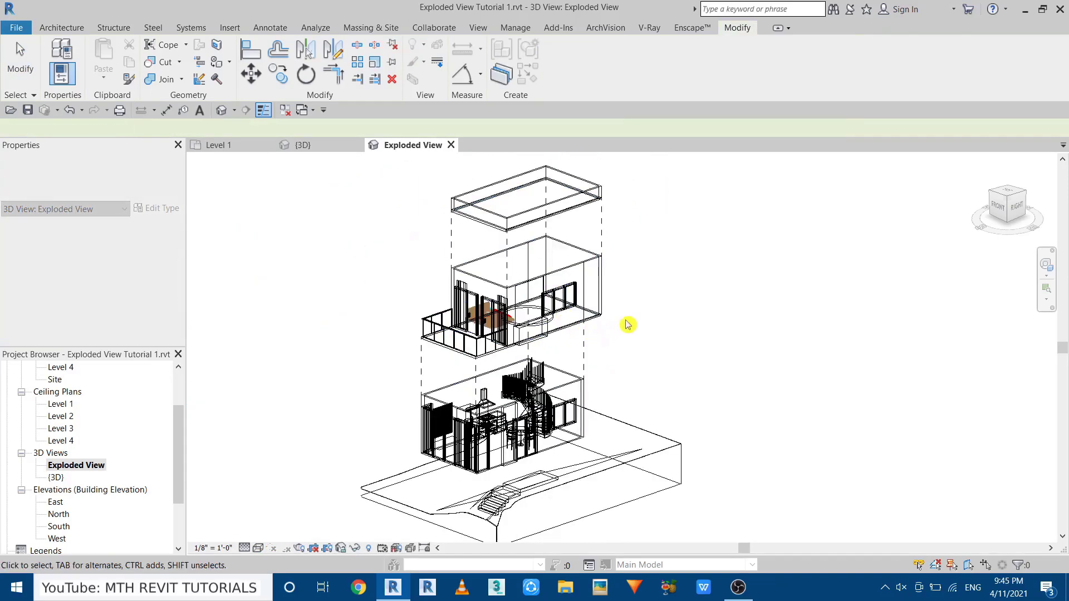
scroll(553, 317, up, 3)
scroll(549, 317, down, 4)
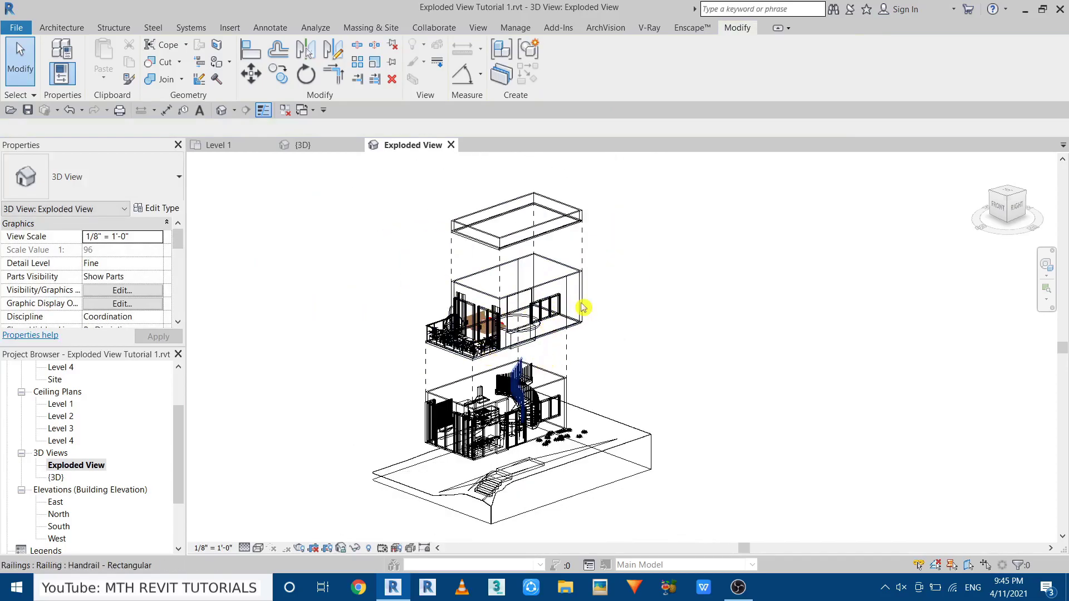
middle_drag(583, 307, 551, 331)
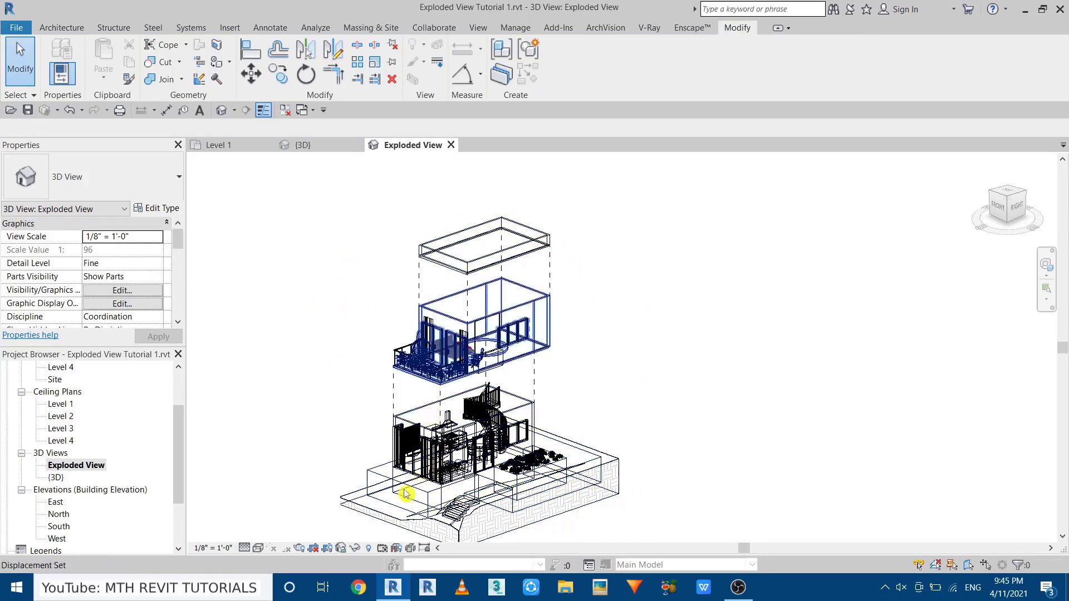
mouse_move(519, 374)
shift+middle_down()
mouse_move(525, 410)
mouse_move(543, 381)
shift+middle_up()
scroll(548, 379, up, 1)
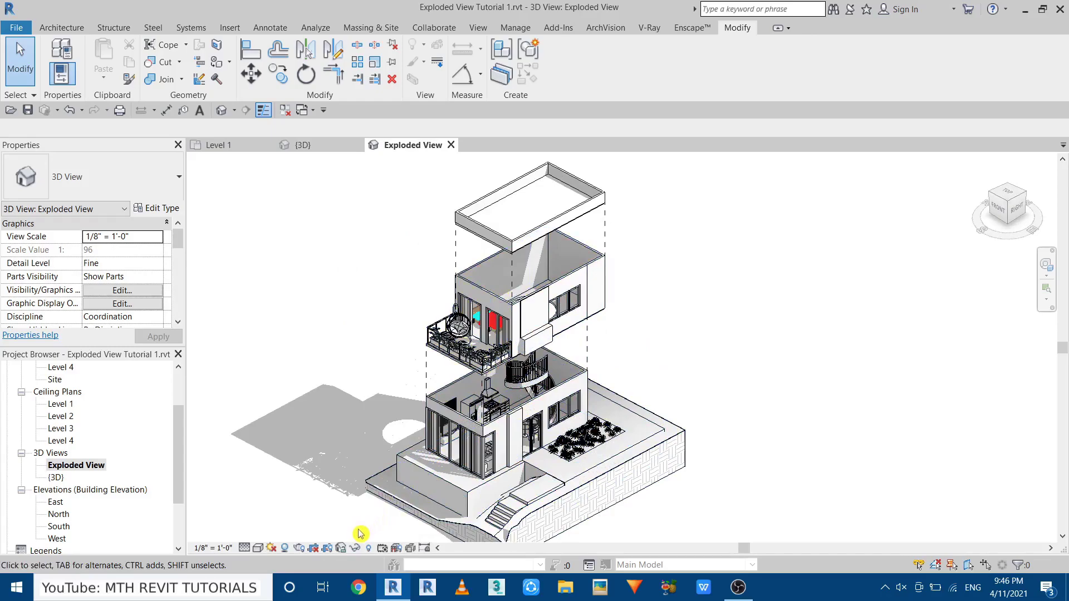
Save the current orientation of the exploded view and lock the view.
click(342, 549)
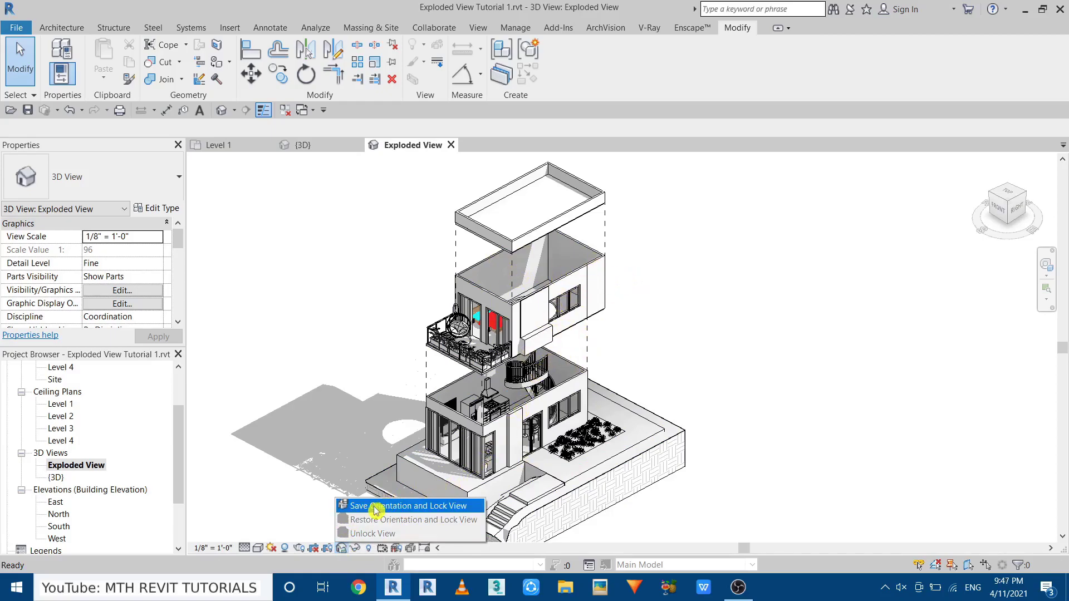
click(389, 512)
scroll(452, 347, down, 2)
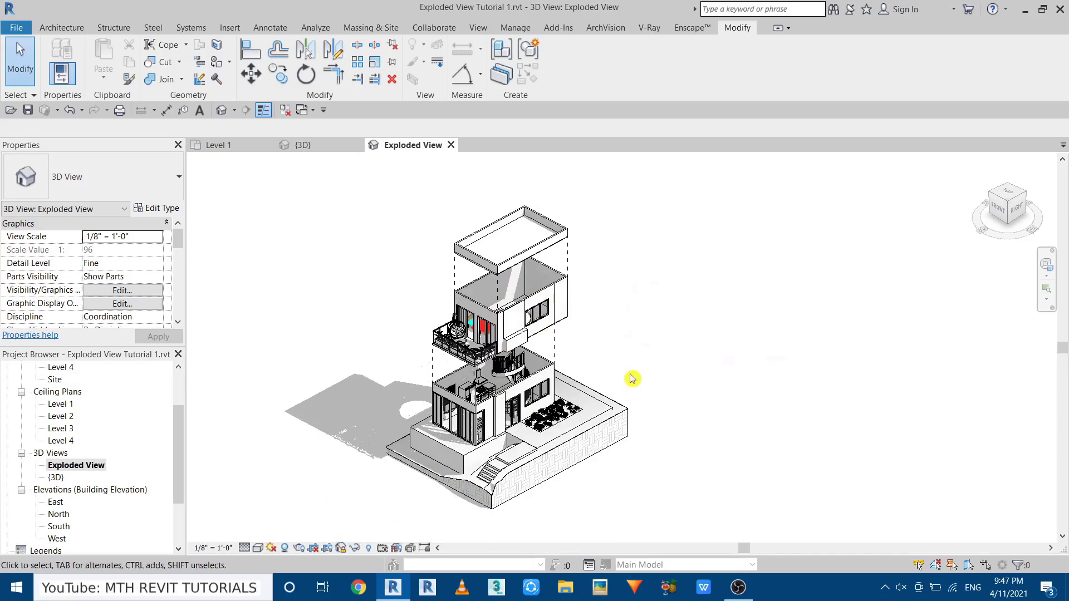
click(600, 368)
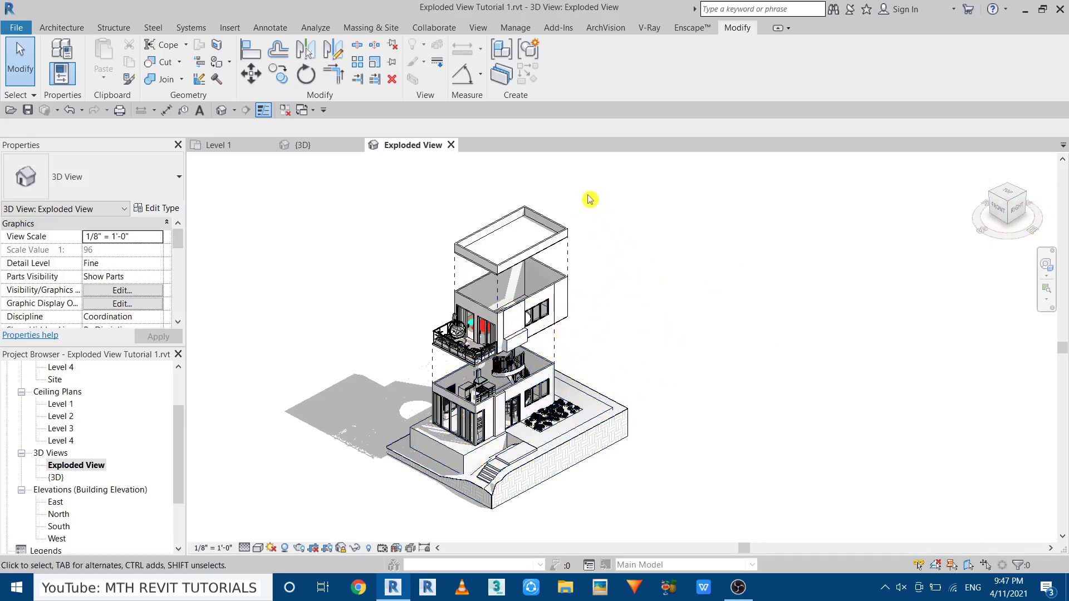
Add an underlined text note "Roof Top" beside the house, with a one-segment leader pointing at the roof.
click(272, 30)
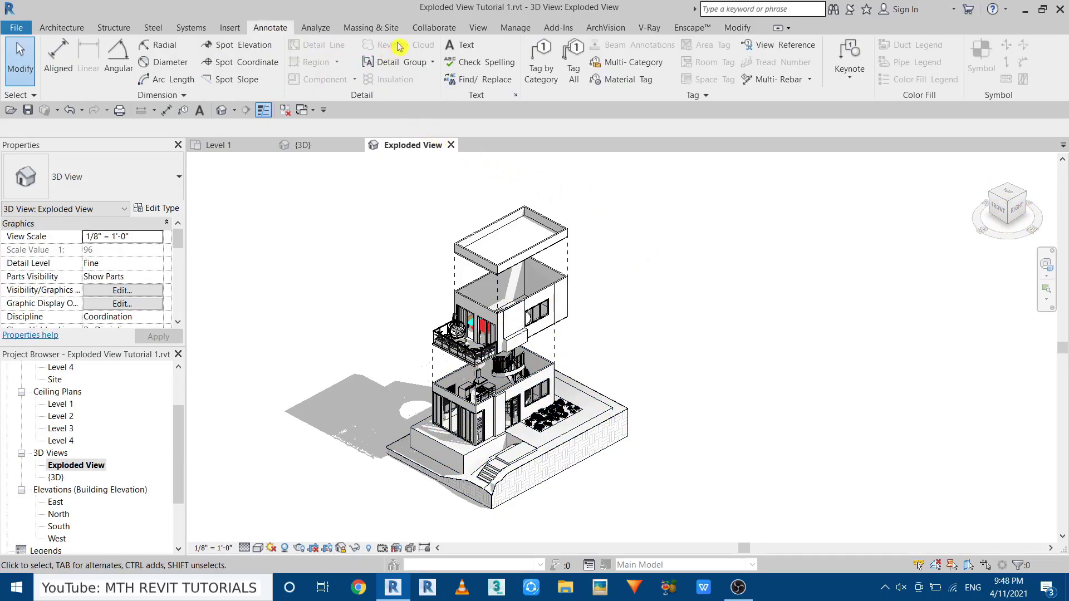
click(465, 49)
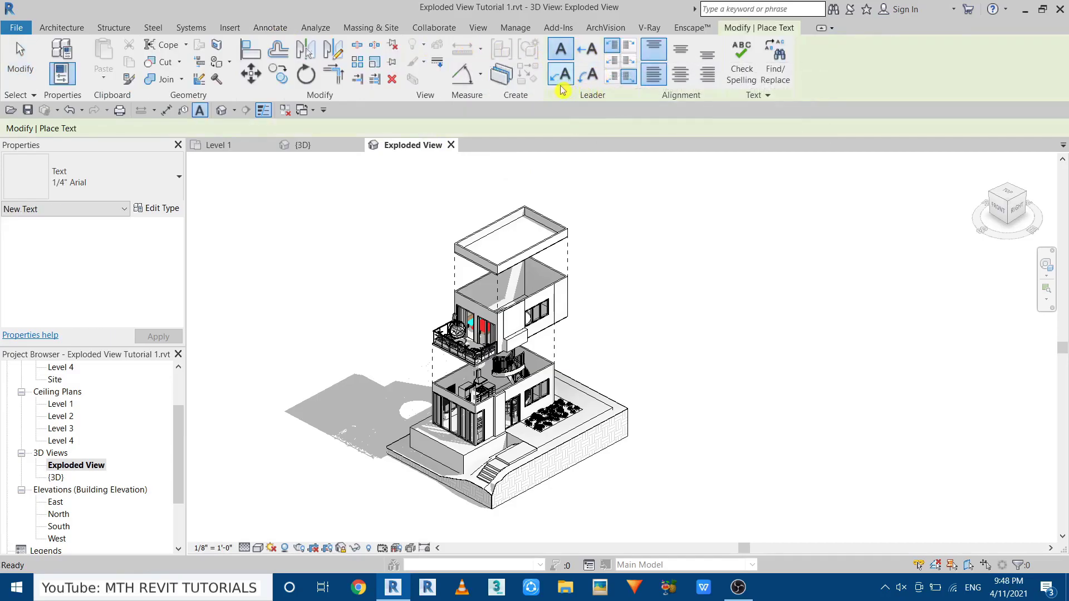
click(587, 58)
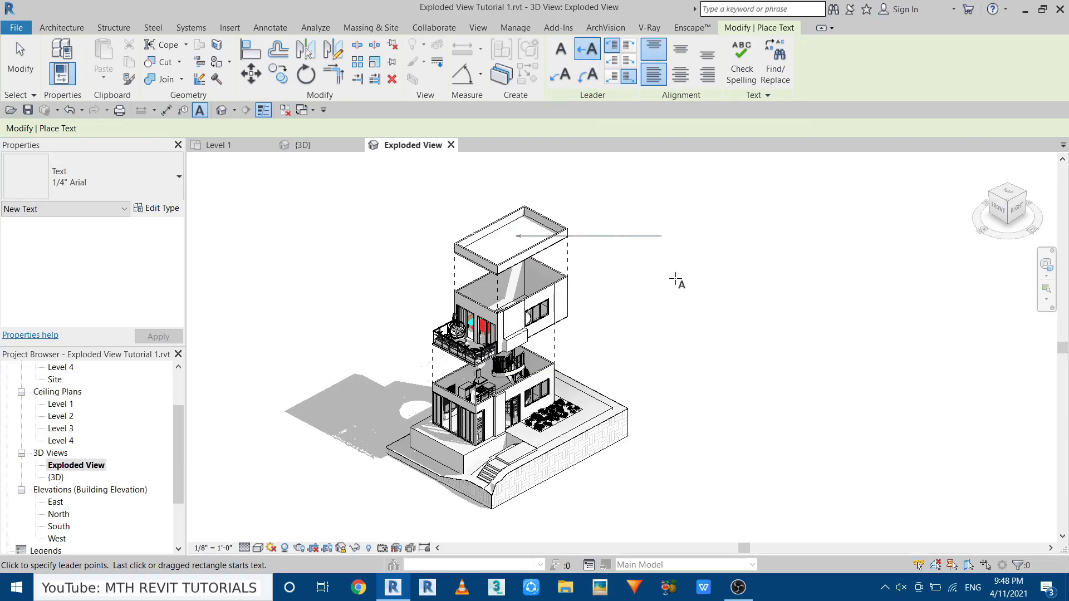
click(676, 282)
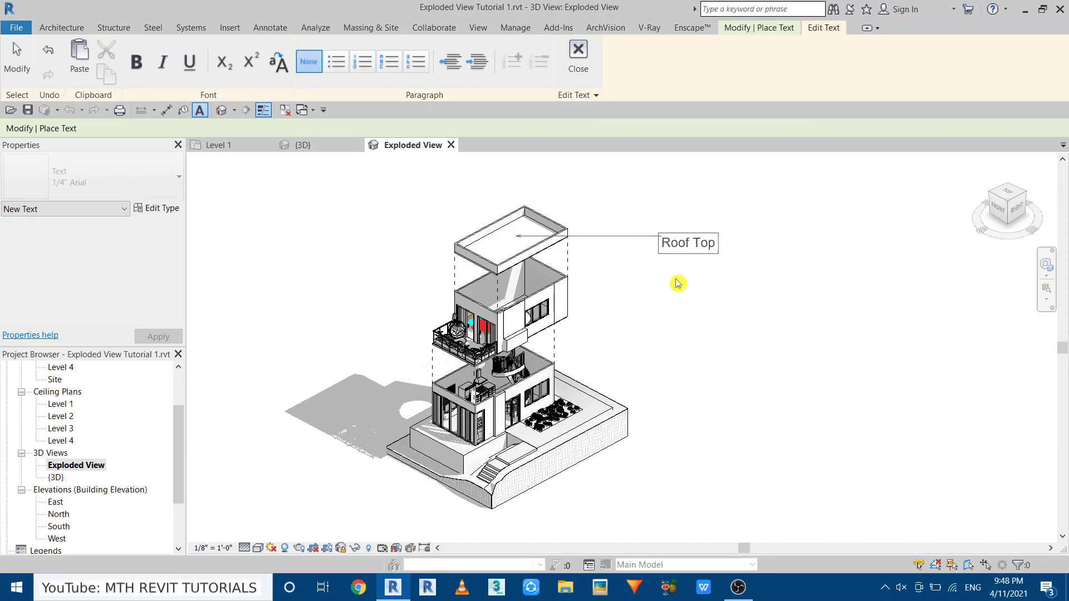
drag(664, 243, 721, 255)
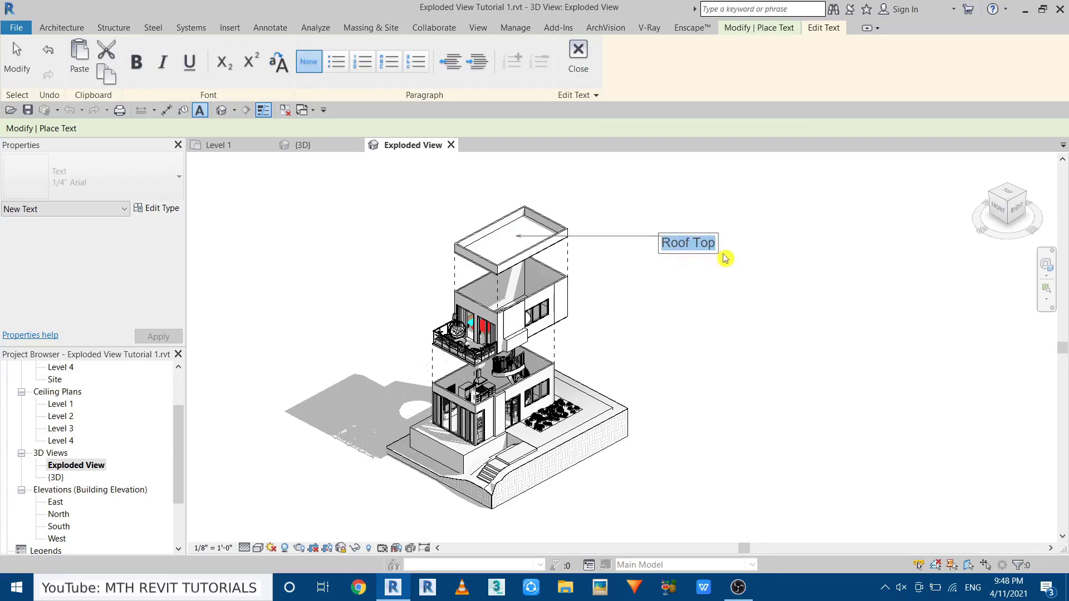
click(191, 65)
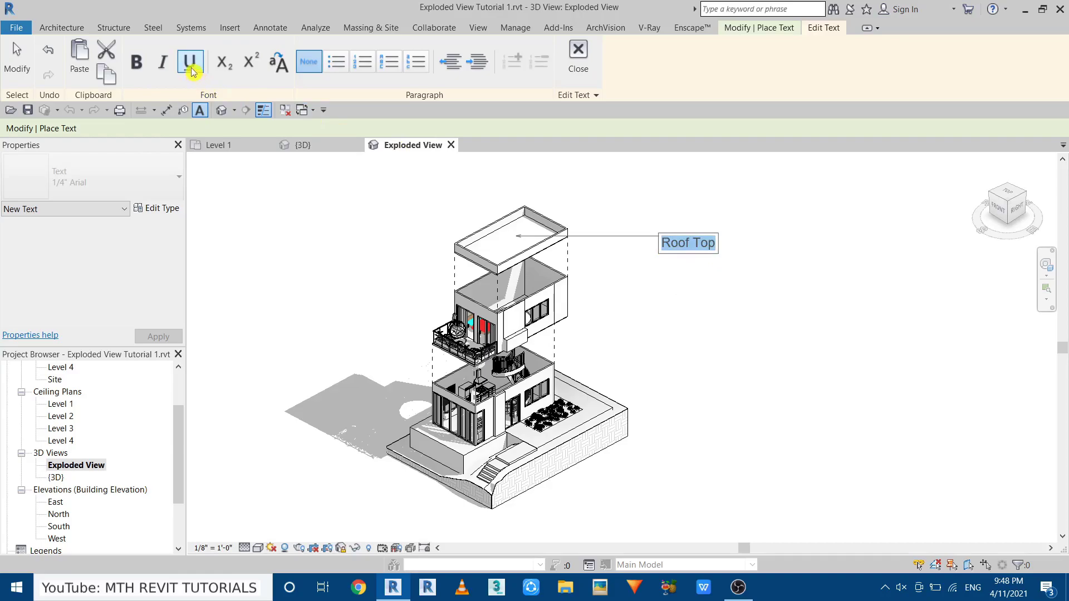
click(613, 282)
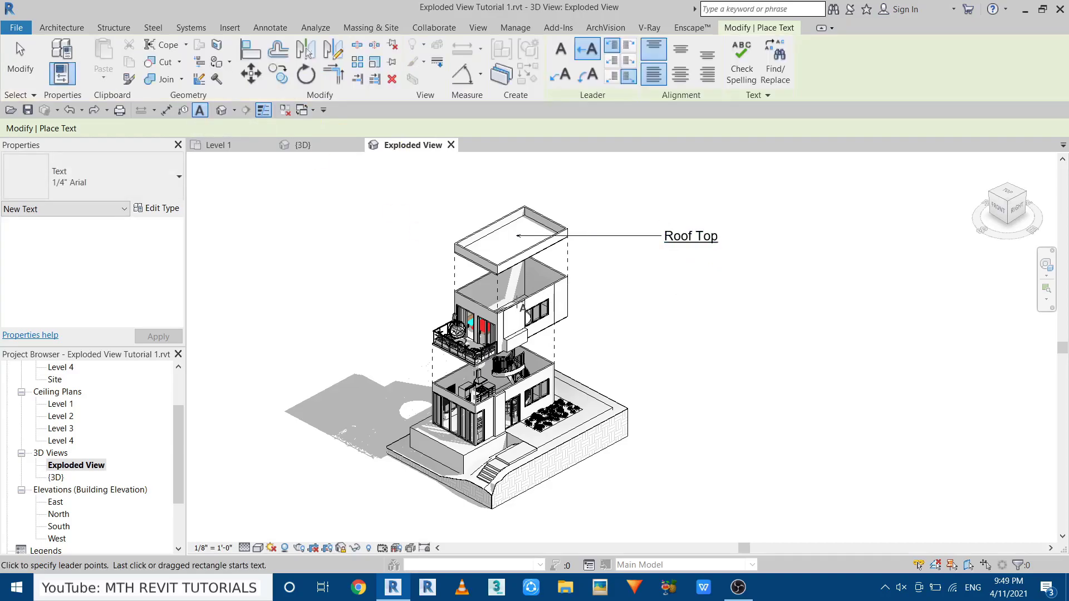
Add an underlined text note "Level 1" below the roof label, with a straight leader pointing at the upper storey.
click(519, 302)
click(662, 303)
text(Level 1)
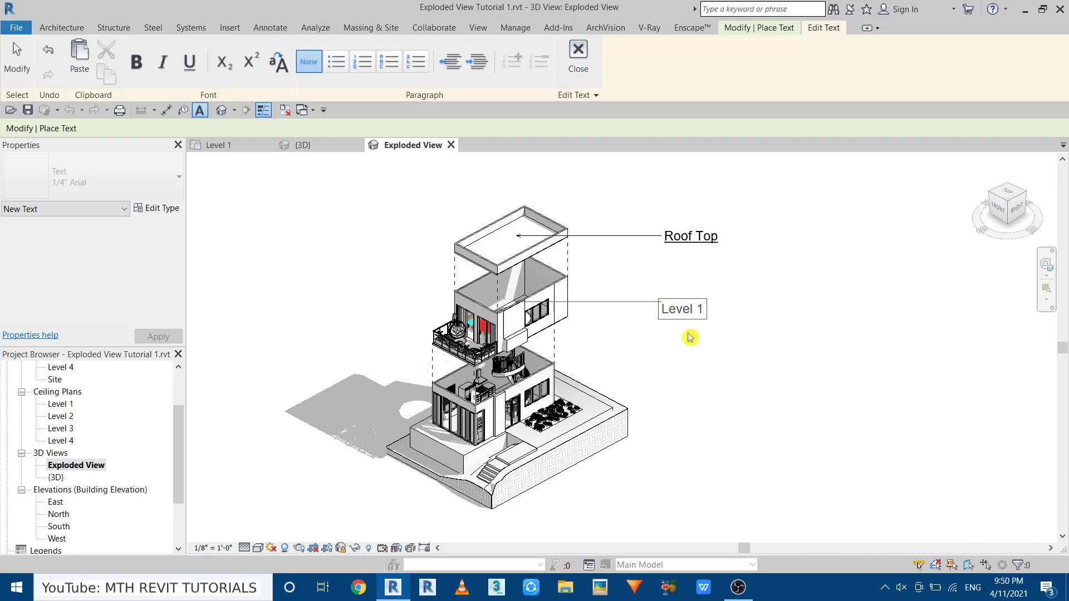
drag(664, 318, 724, 319)
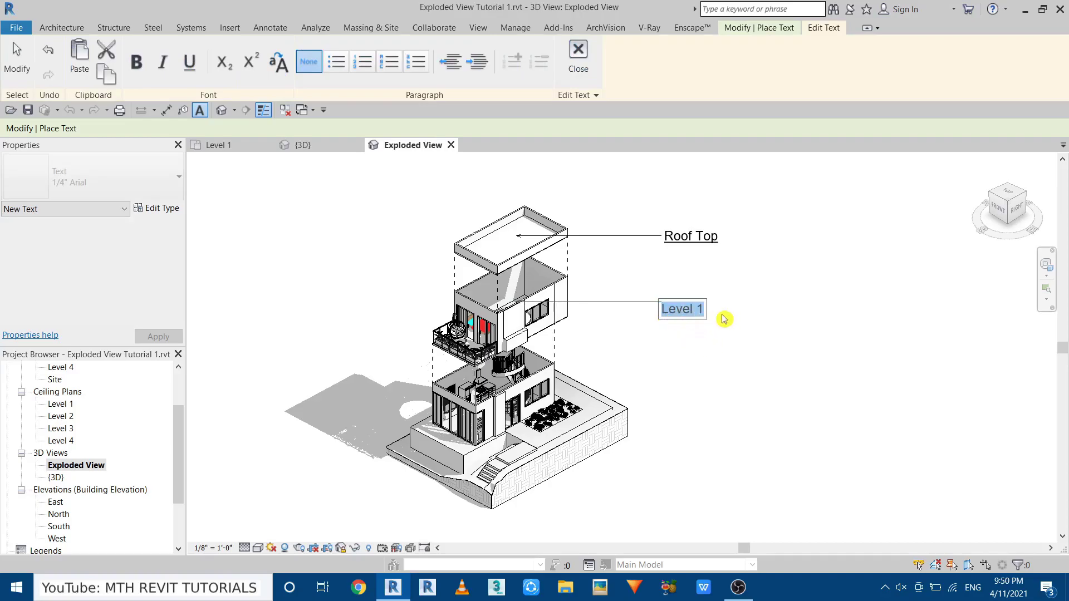
click(189, 62)
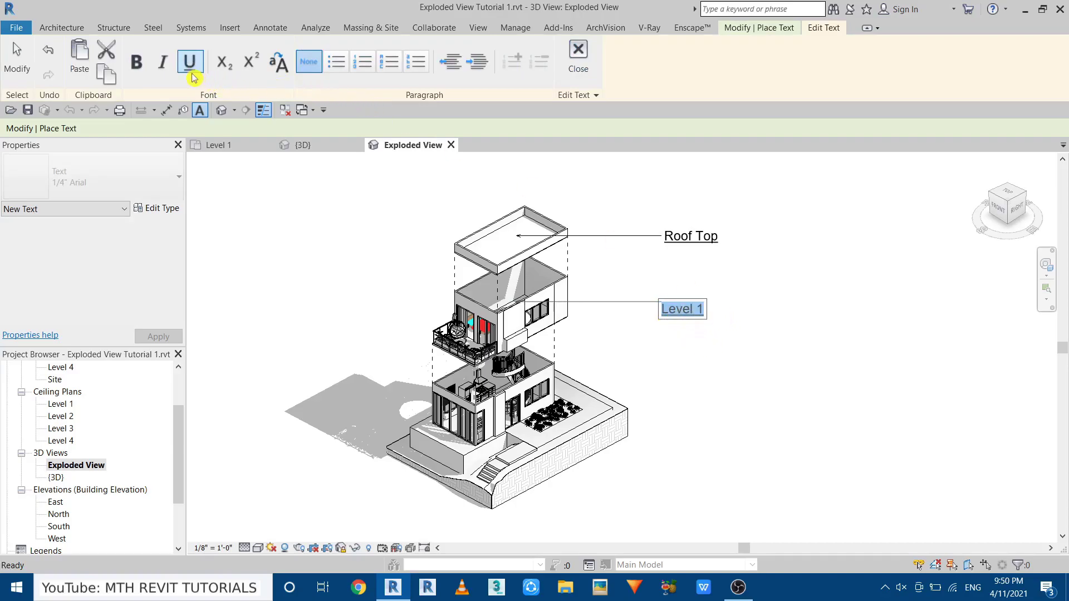
click(508, 394)
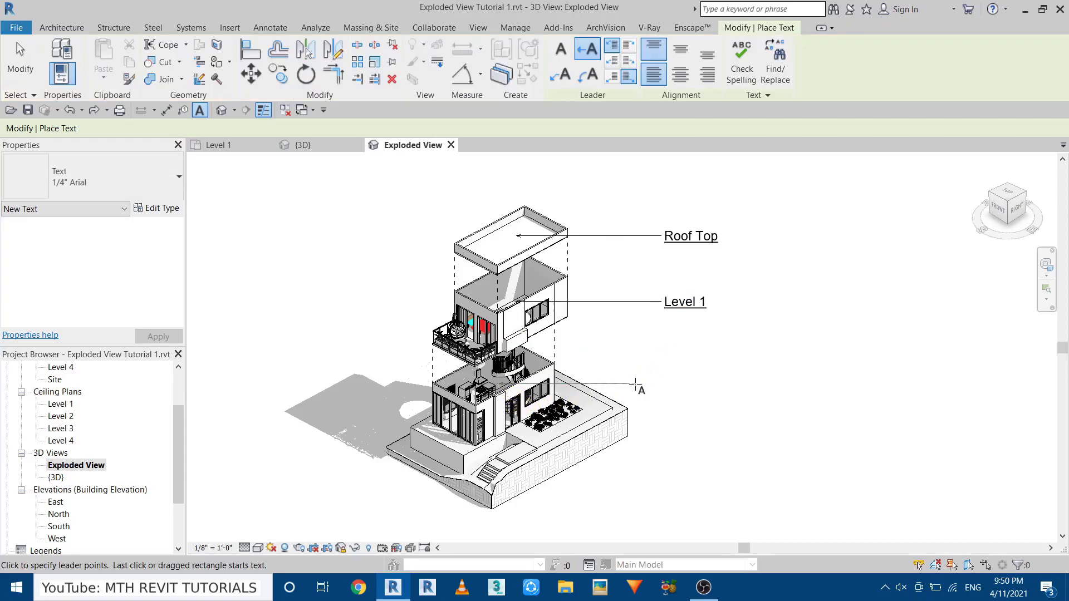
Add an underlined text note "Ground Floor" aligned below the other labels, with a straight leader pointing at the ground storey.
click(659, 385)
text(Ground Floor)
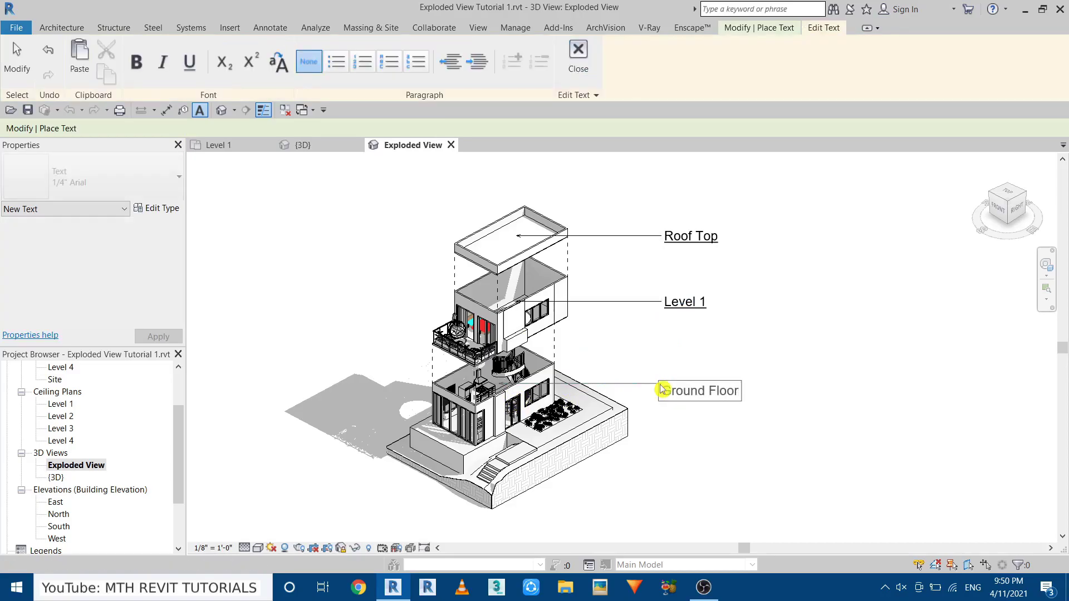
key(ctrl+a)
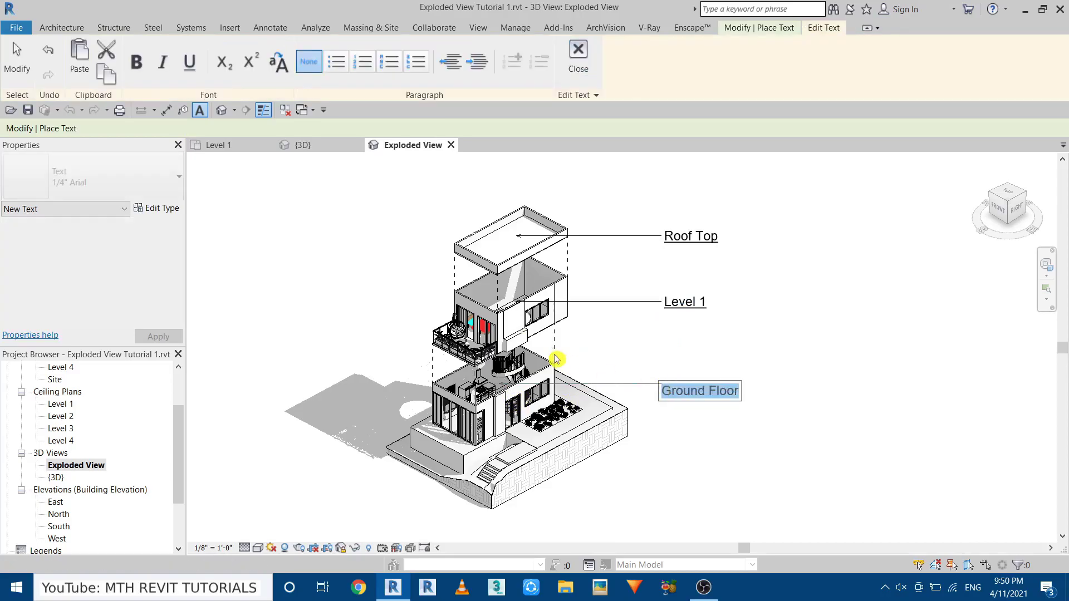
click(191, 61)
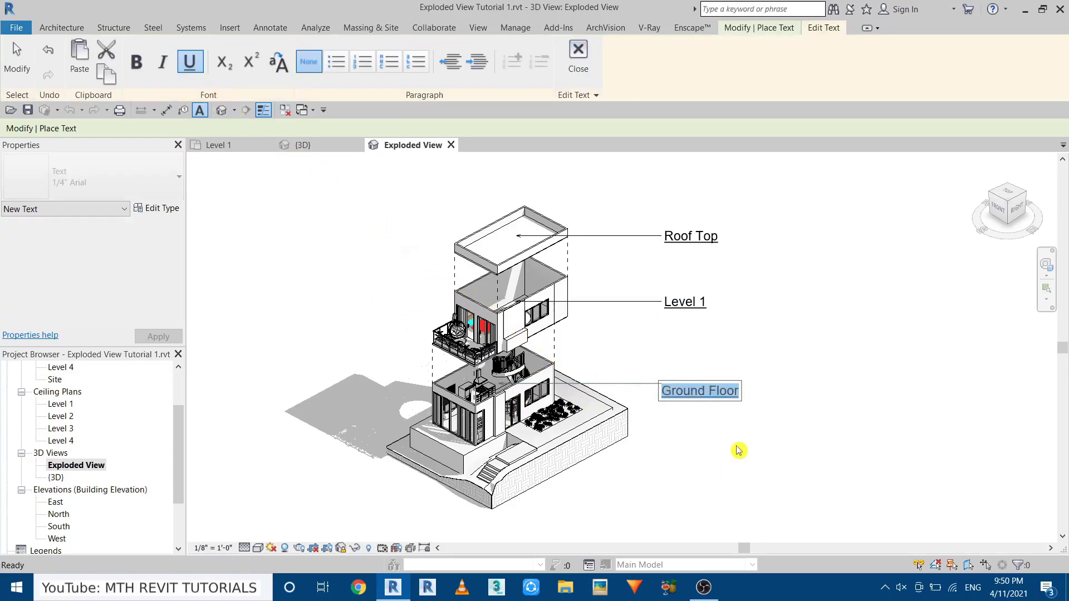
click(737, 473)
scroll(697, 410, up, 3)
key(Escape)
key(Escape)
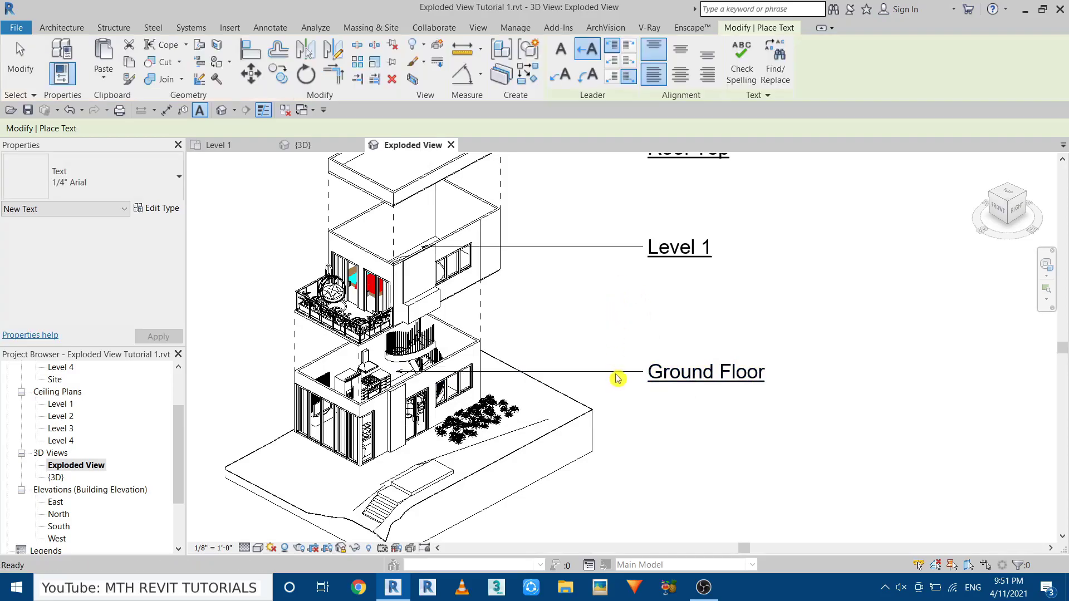
key(Escape)
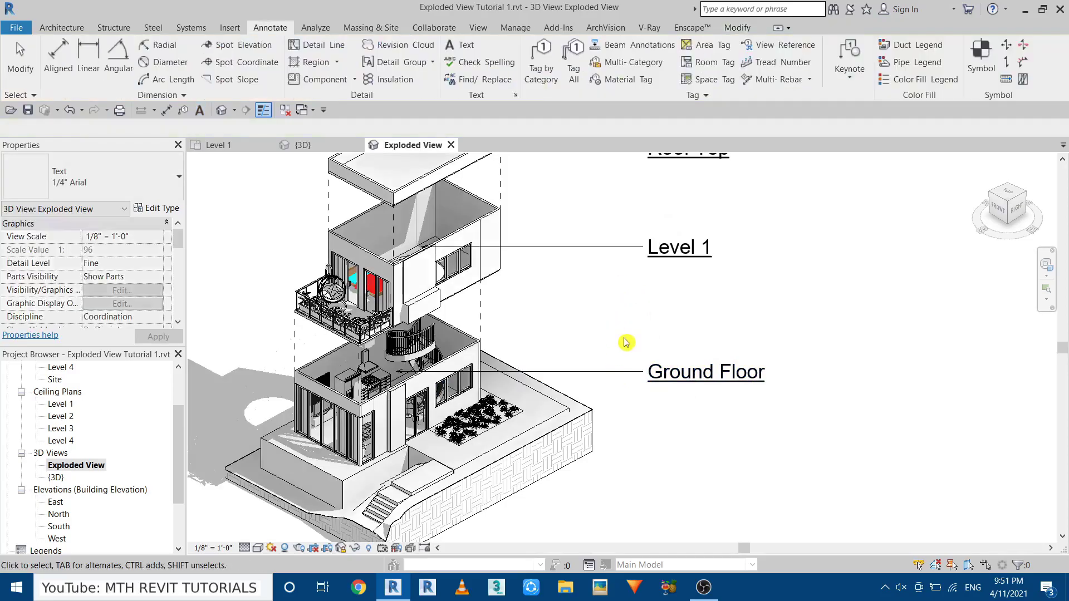
Place a text note "Bedroom/Home Office" without a leader directly under the Level 1 label.
middle_drag(682, 268, 616, 382)
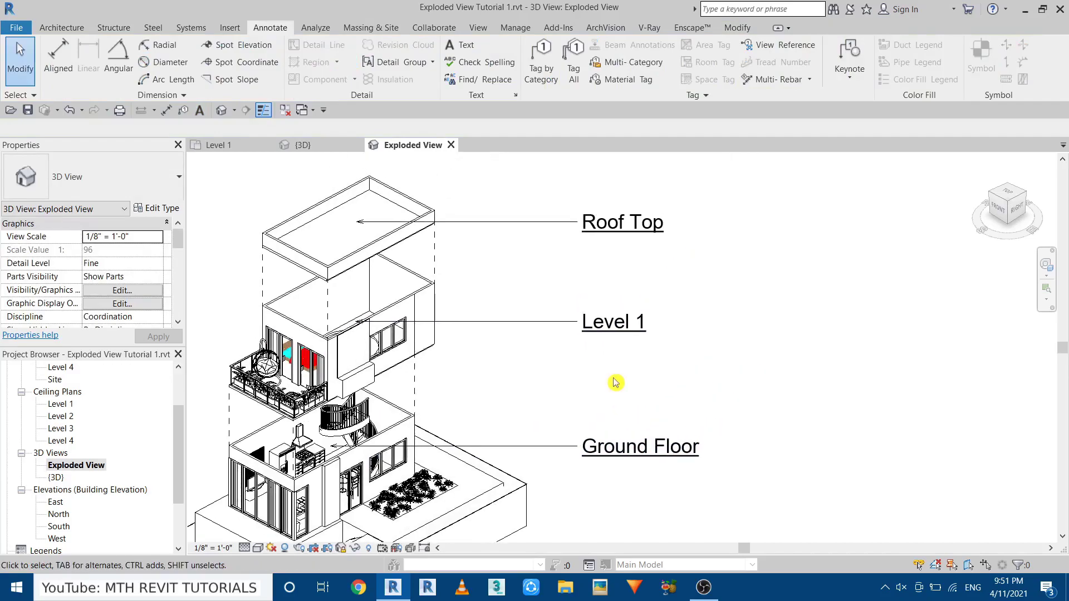
click(465, 46)
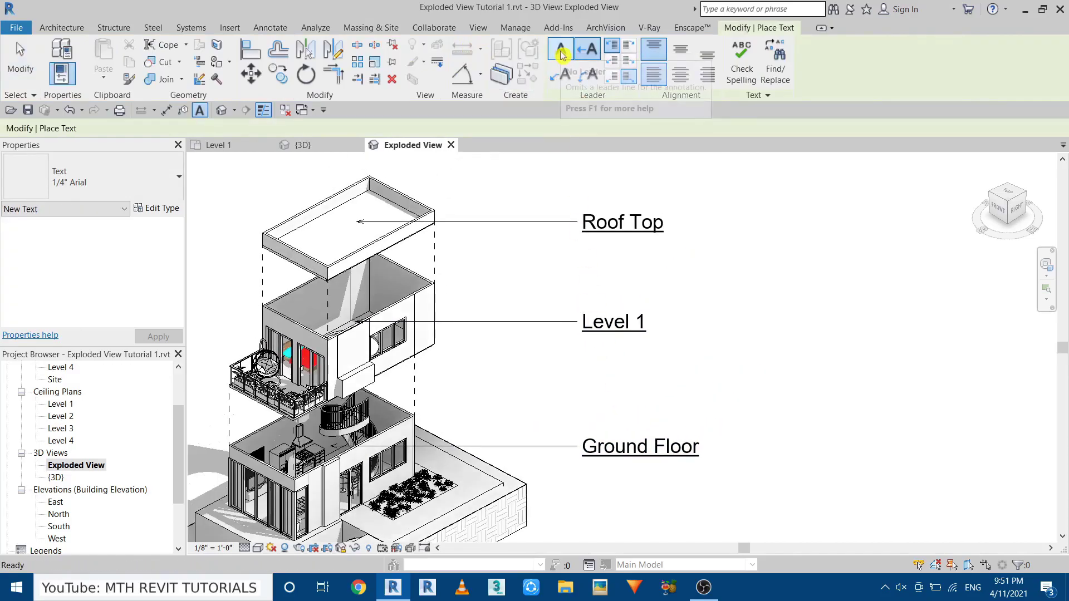
click(580, 338)
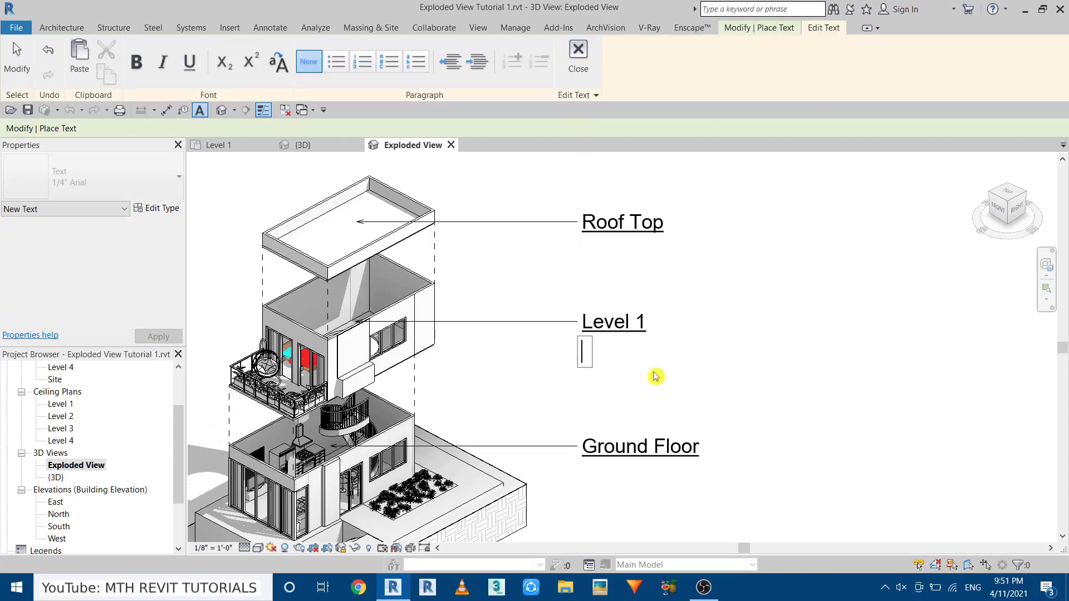
text(Bedroo)
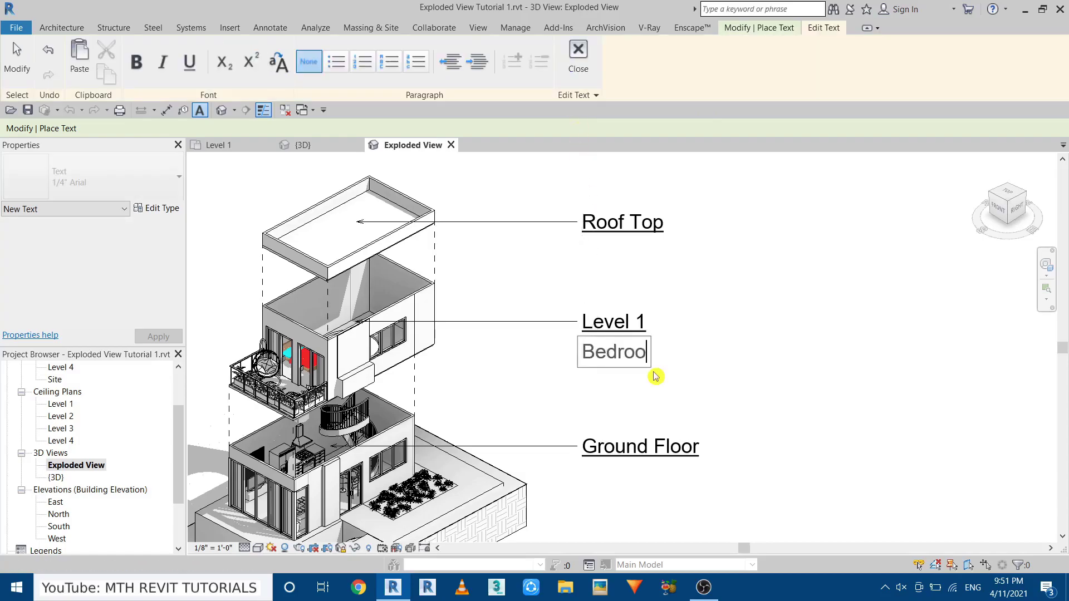
text(m/Home Office)
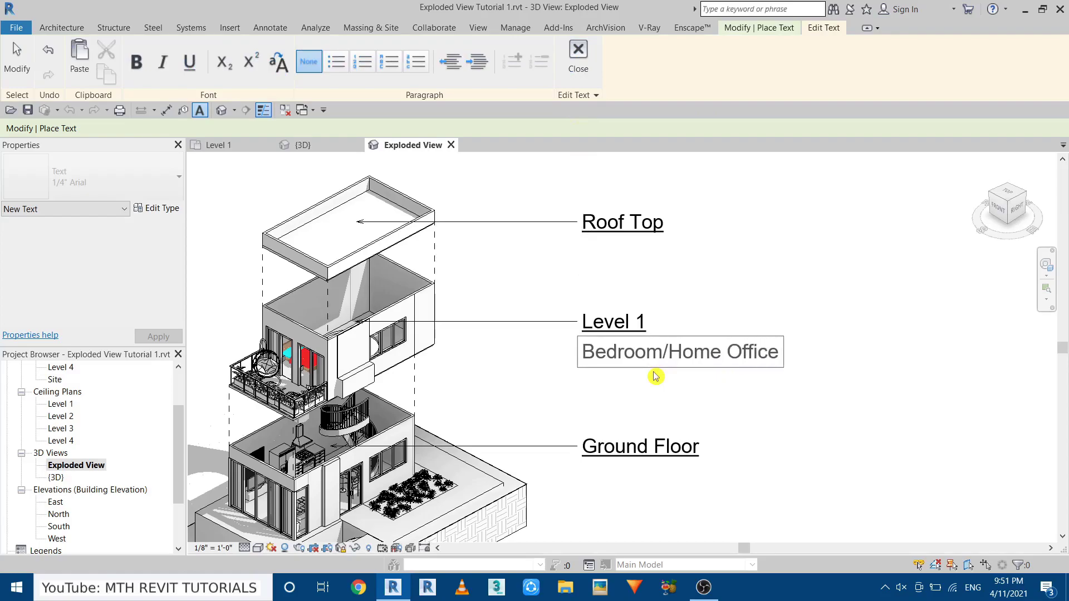
click(721, 241)
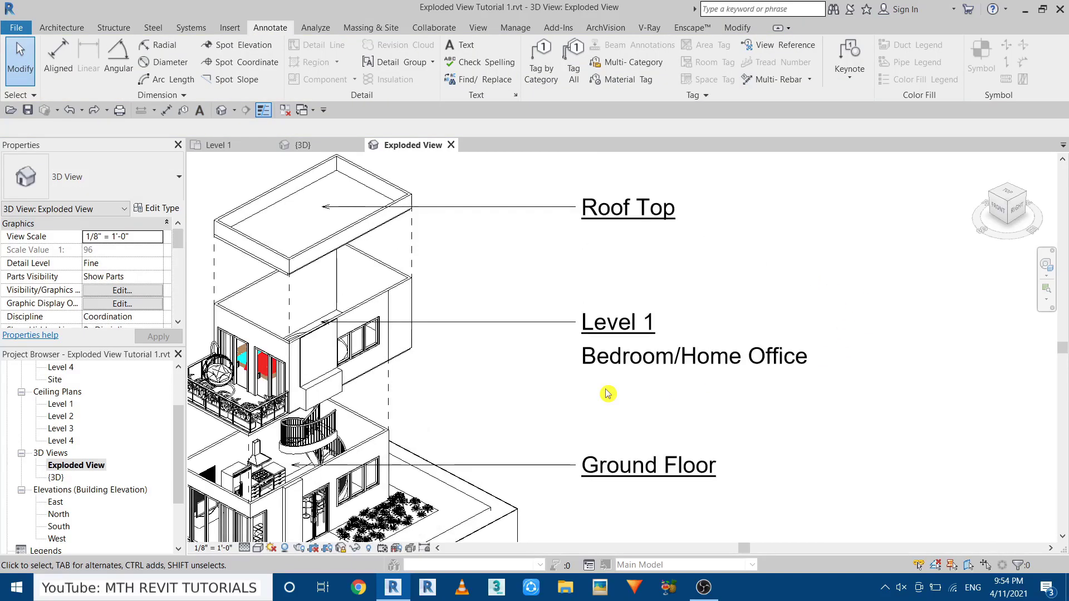
Duplicate the text type of the Bedroom/Home Office note as 1/4" Arial 4.
click(602, 364)
click(614, 365)
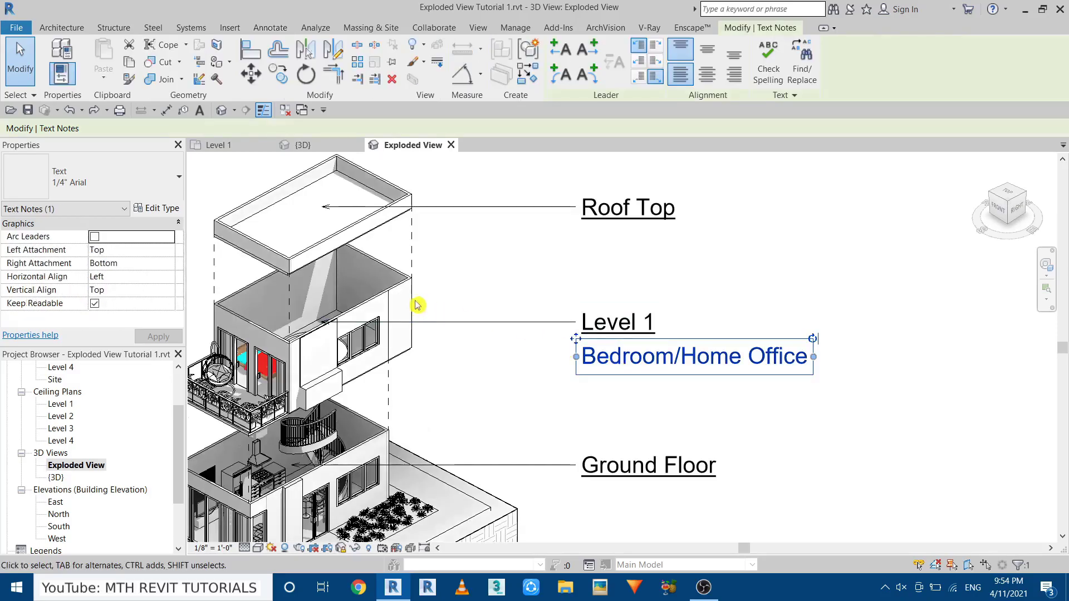
click(149, 210)
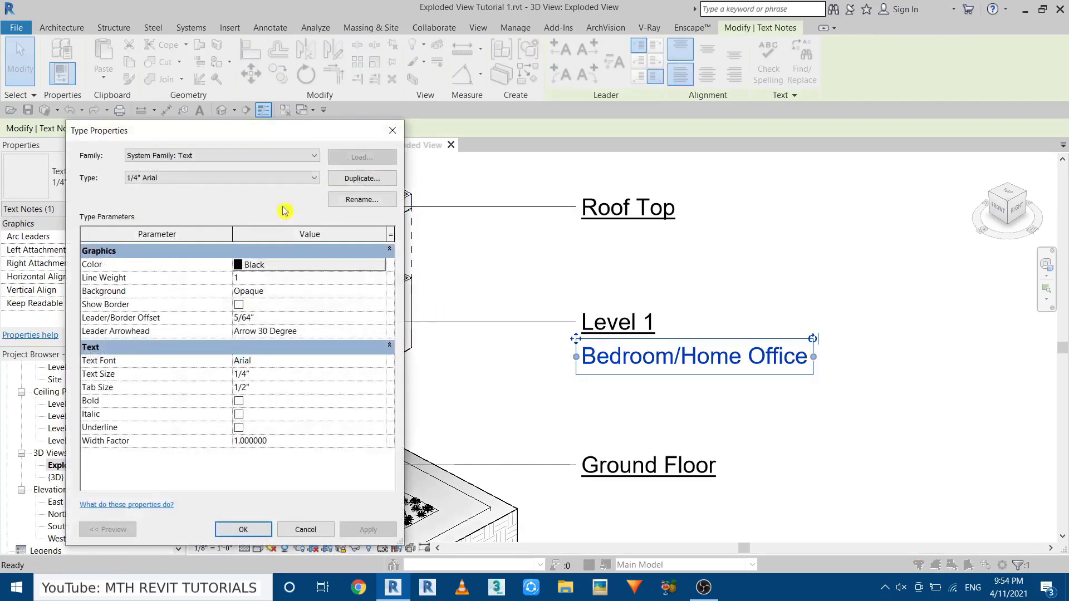
click(363, 178)
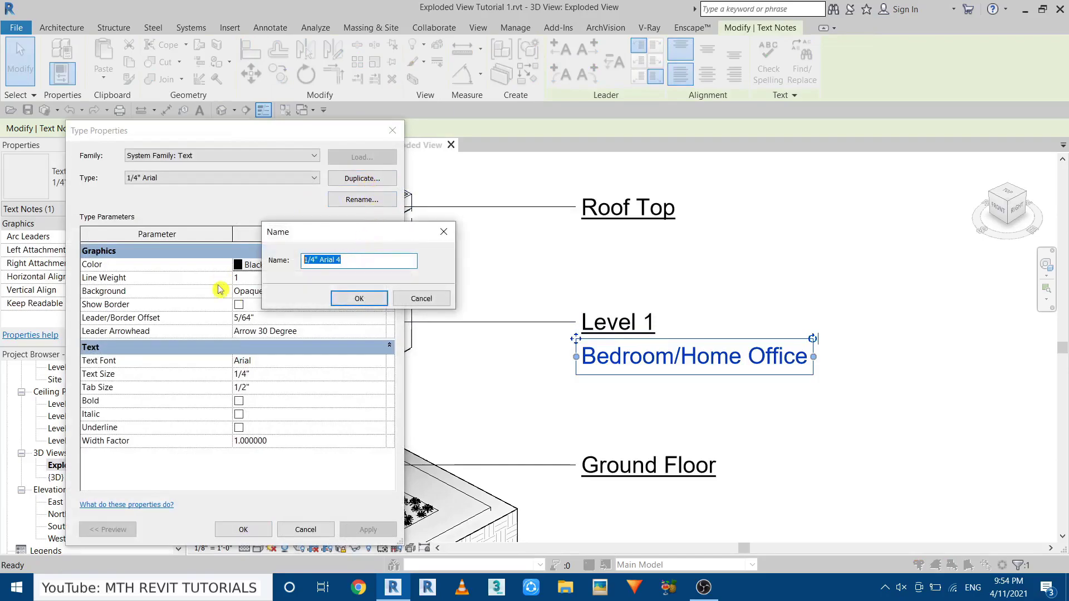
click(376, 301)
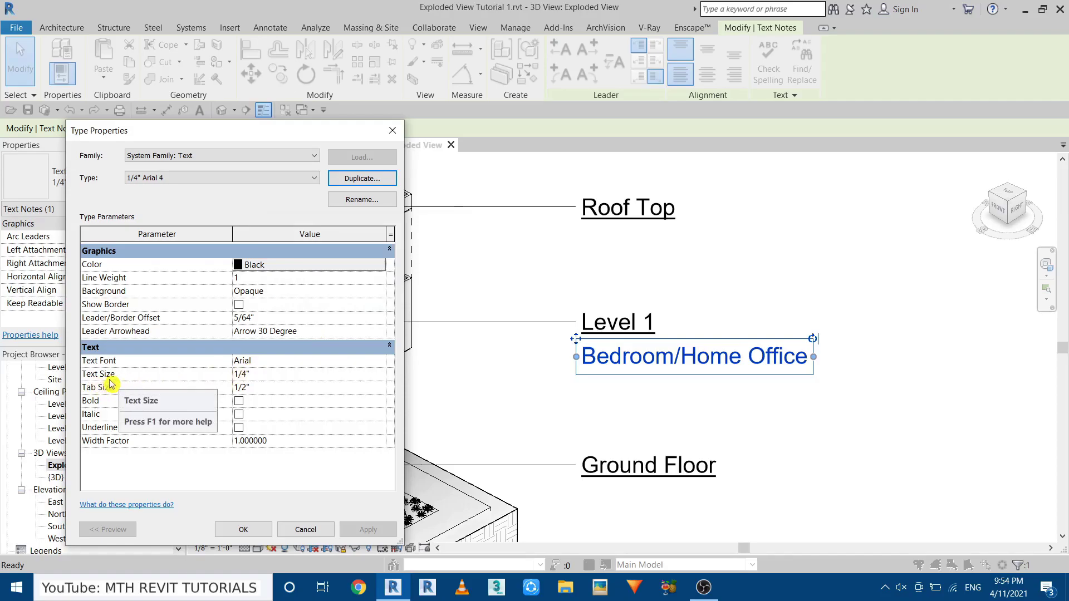
Set the text size of the duplicated type to 0.1".
click(286, 376)
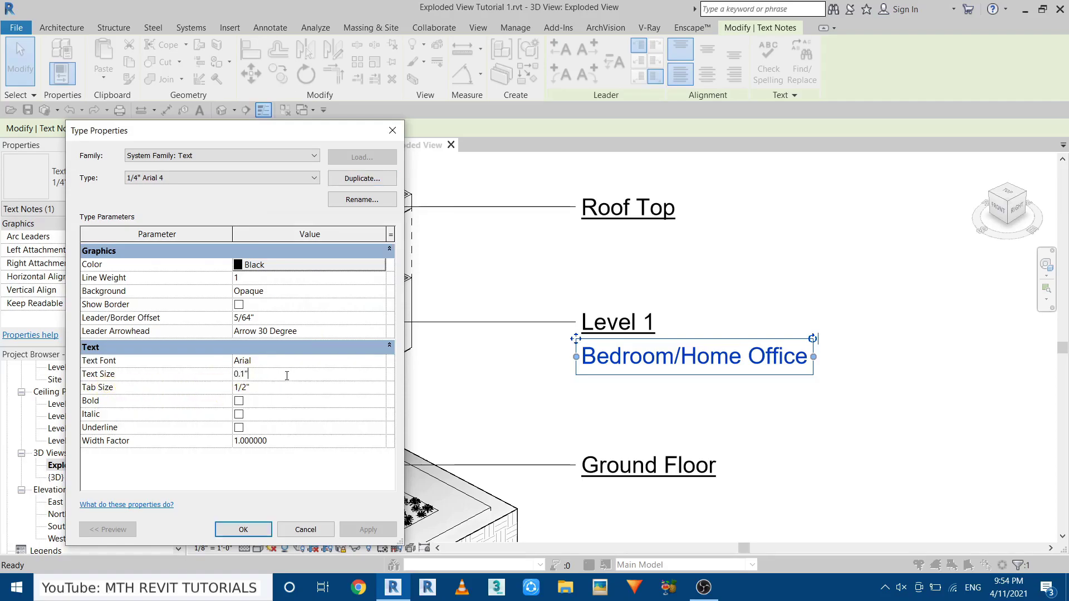
click(267, 473)
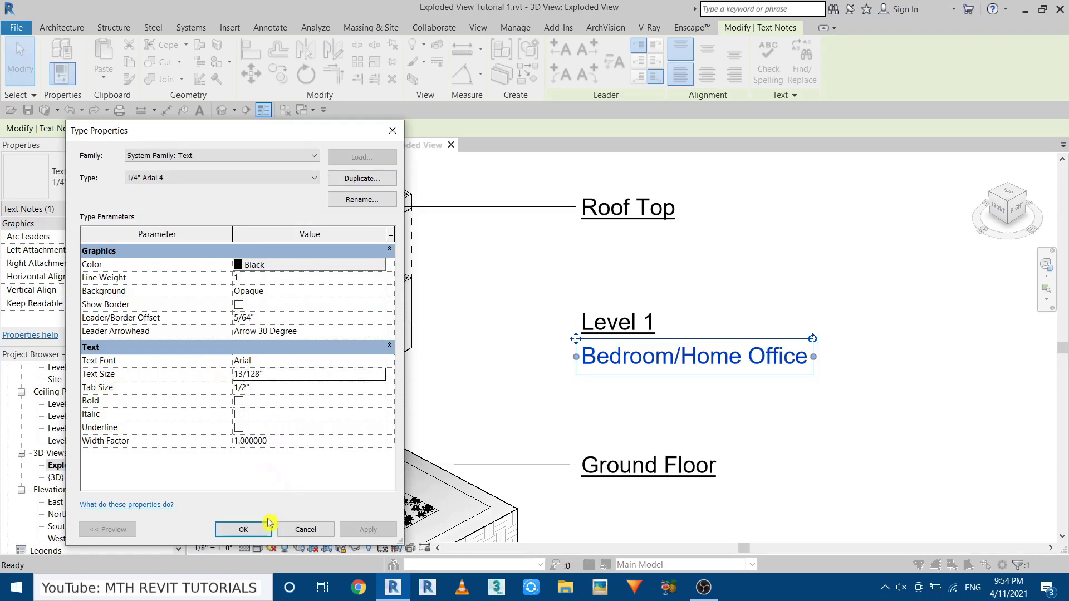
click(252, 529)
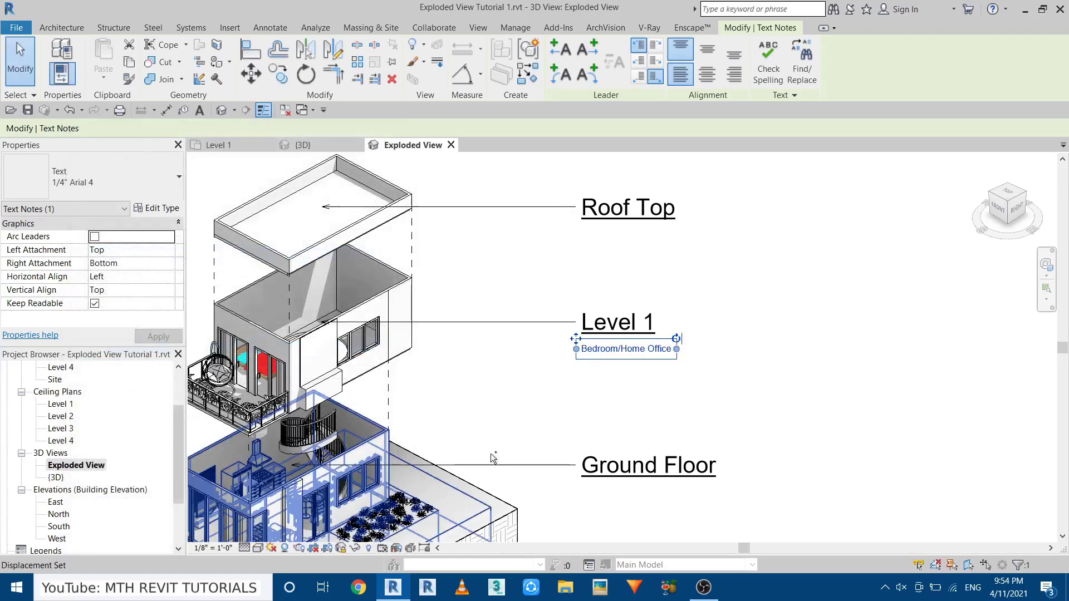
Set the text size of the 1/4" Arial 4 type to 0.15", keeping the Arial font.
click(161, 214)
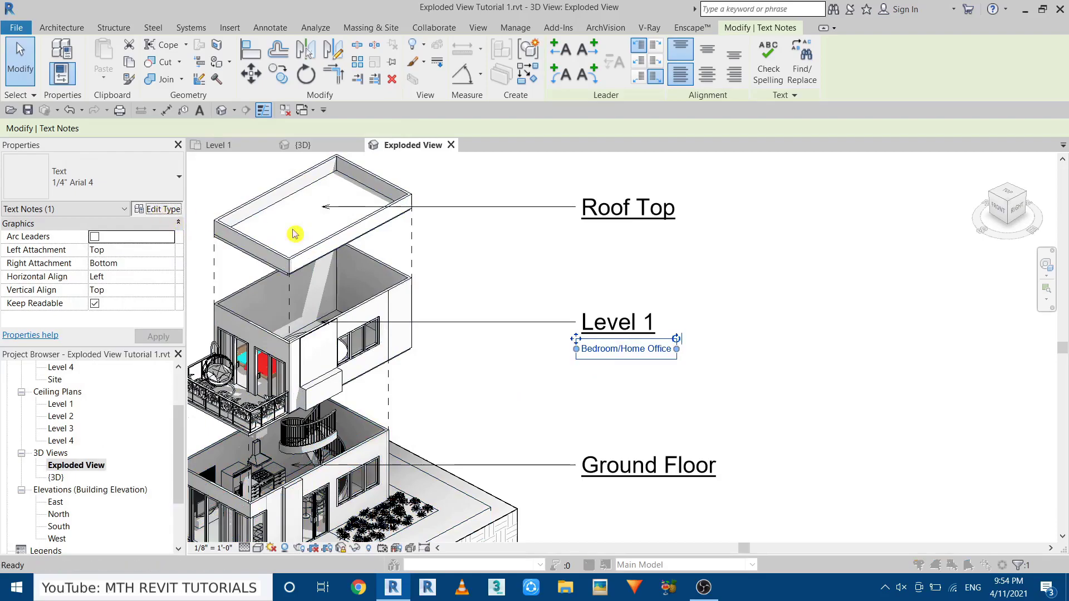
click(282, 375)
key(BackSpace)
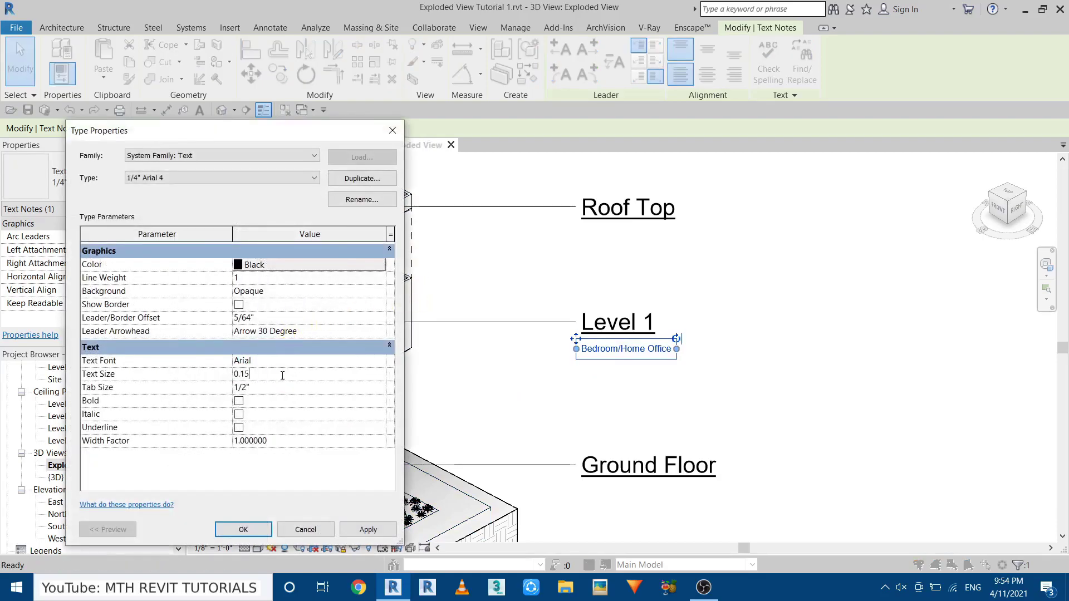
click(280, 452)
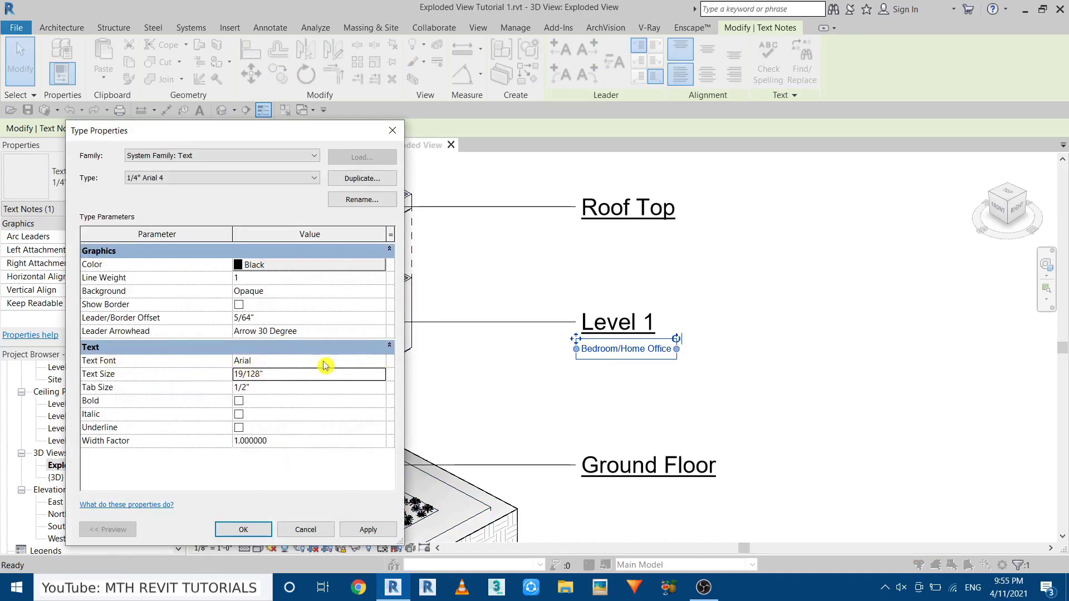
click(379, 362)
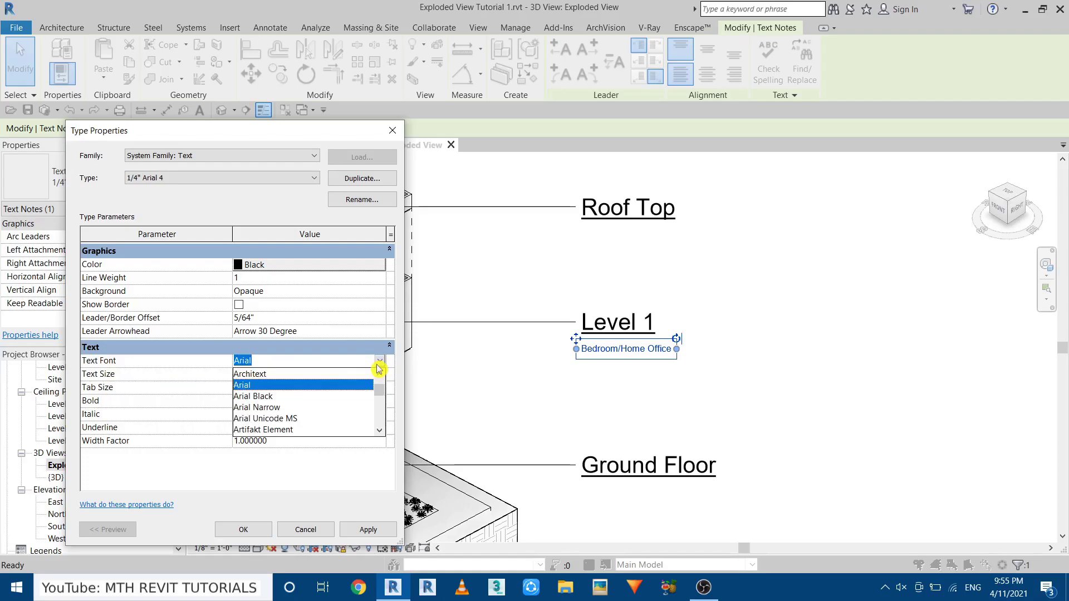
scroll(378, 398, down, 15)
scroll(283, 406, down, 3)
click(286, 475)
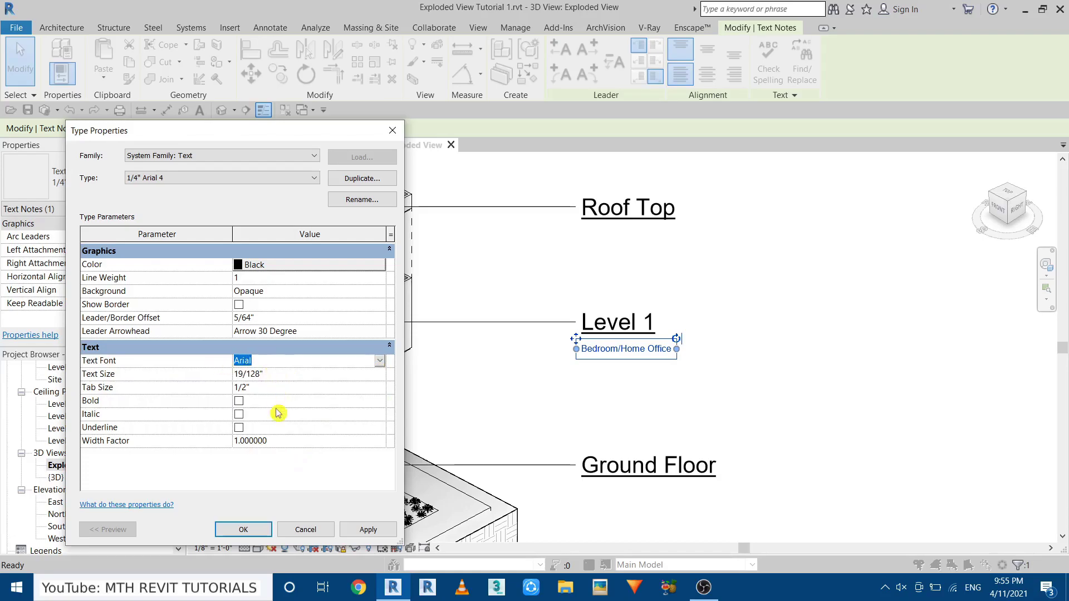
key(Return)
click(367, 532)
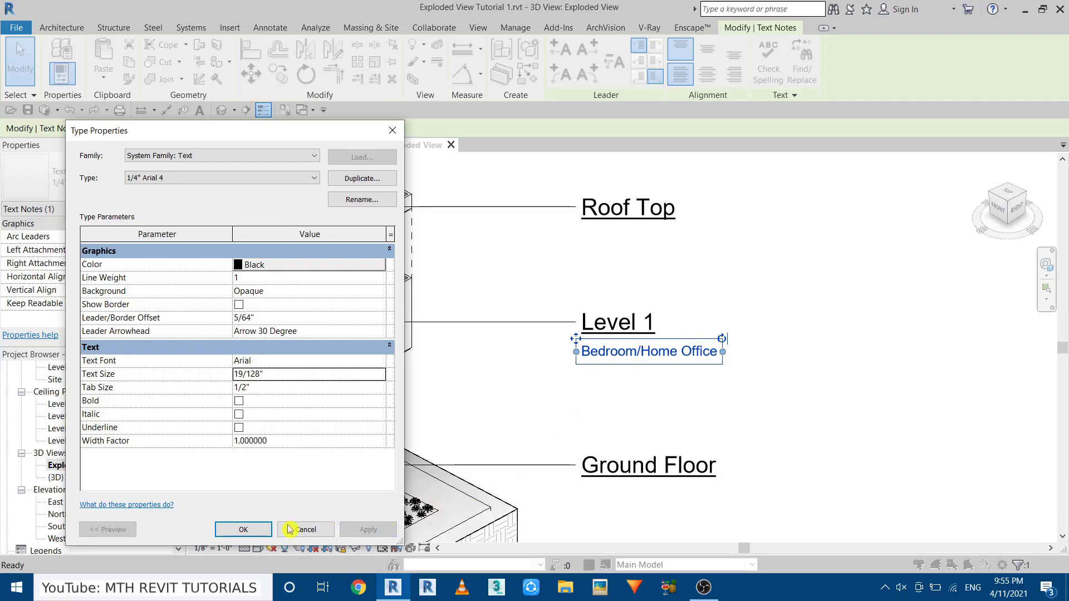
click(245, 533)
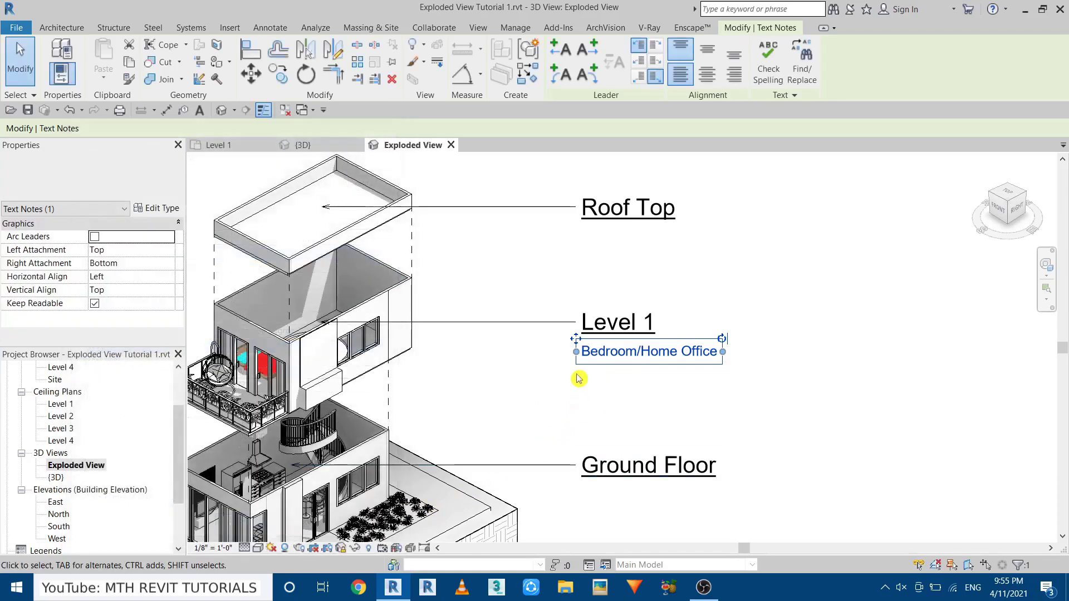
Nudge the Bedroom/Home Office note so it sits directly under the Level 1 label, aligned with its start.
middle_drag(577, 377, 607, 255)
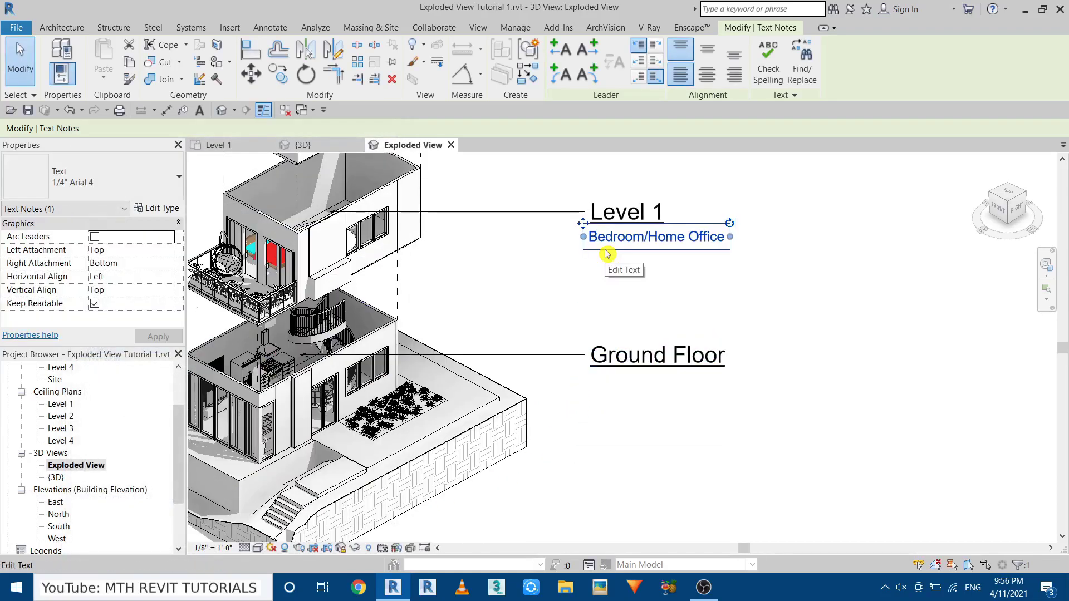
key(Up)
key(Up)
key(Up)
key(Left)
key(Left)
key(Down)
key(Down)
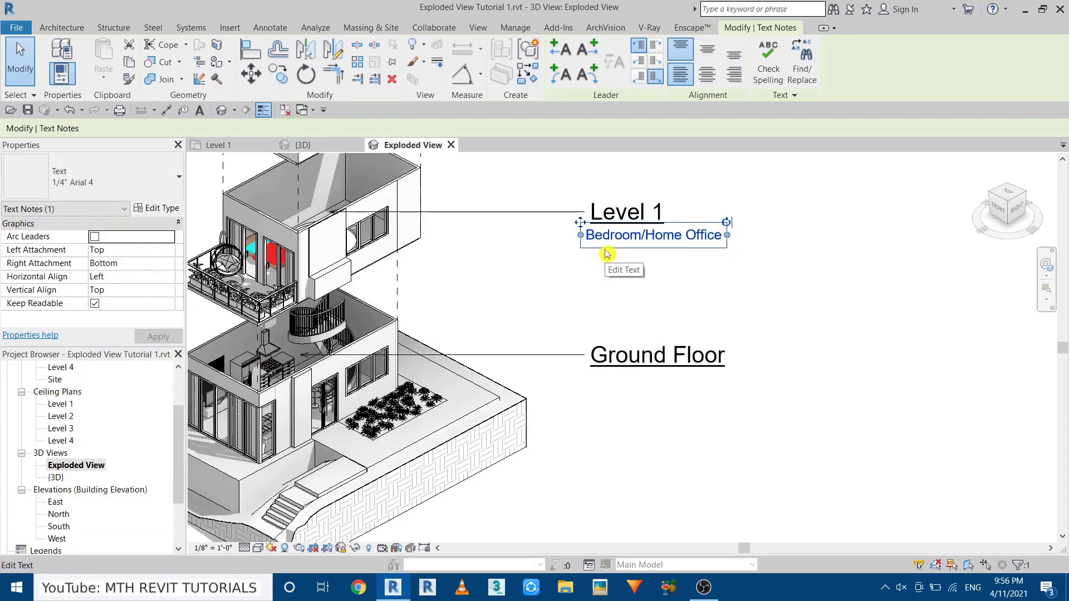
key(Escape)
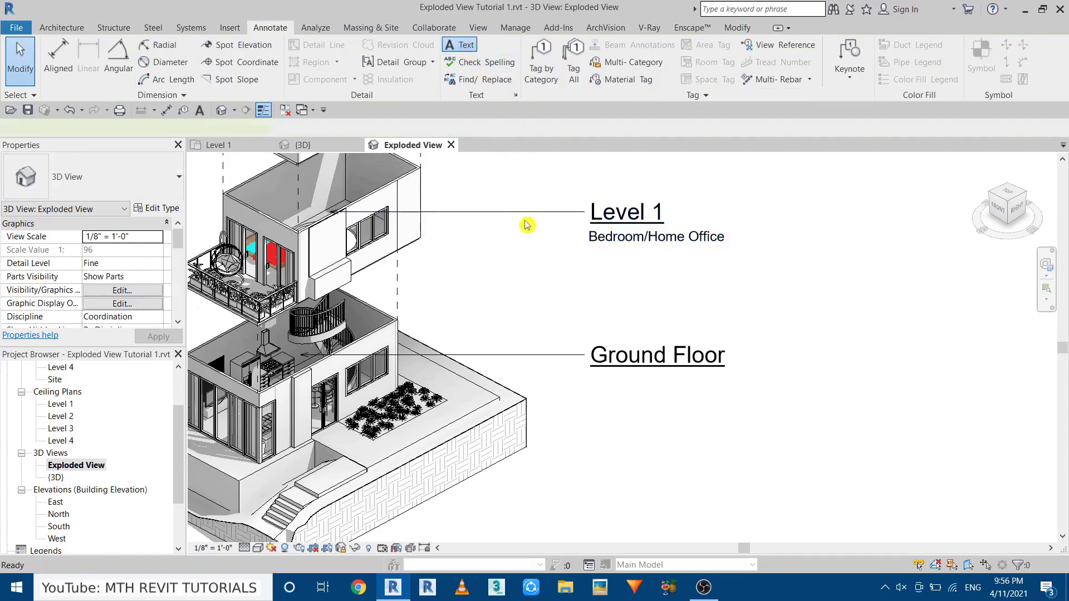
Place a text note "Kitchen/Living" without a leader directly under the Ground Floor label.
key(t)
key(x)
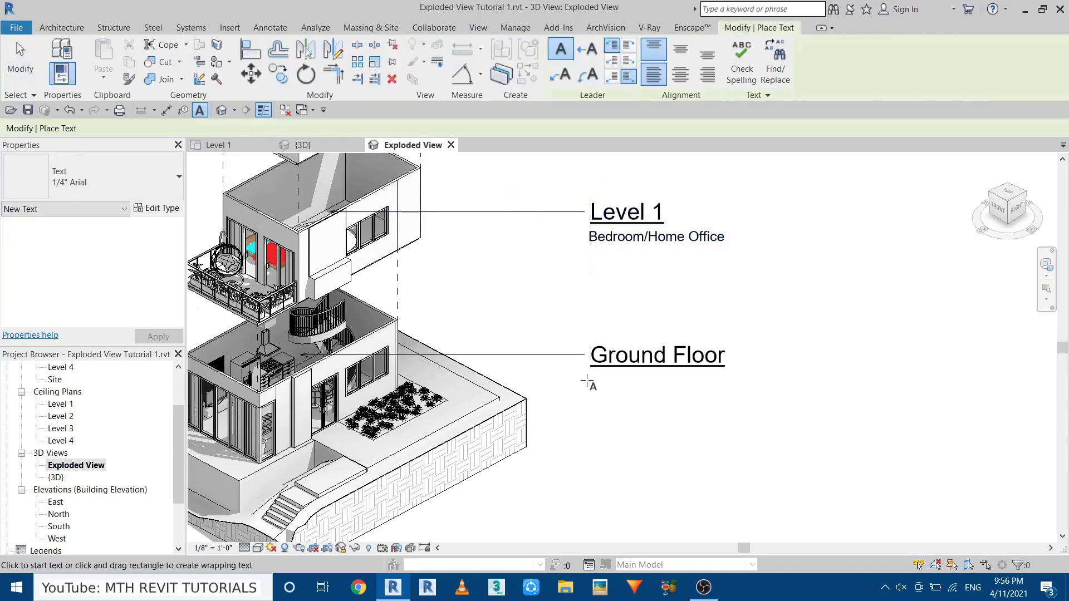
click(588, 383)
text(Kitche)
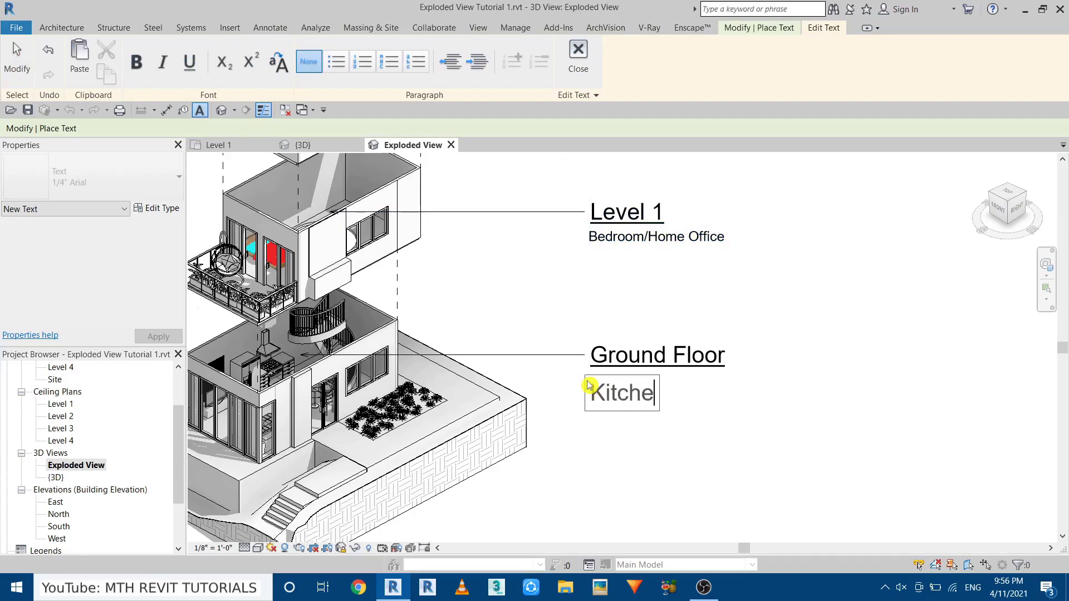
text(n /Living)
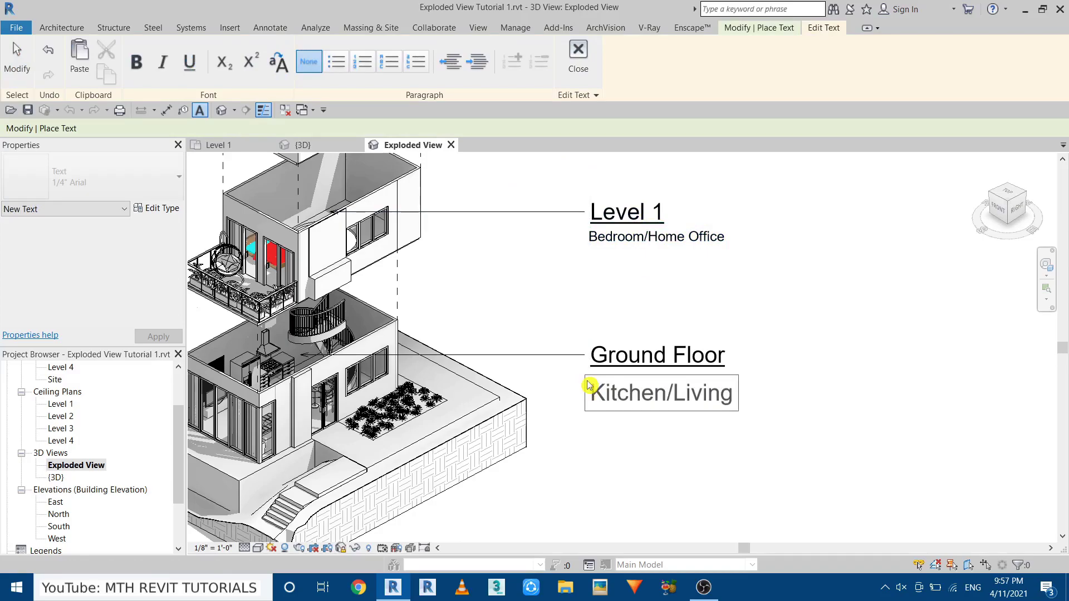
click(641, 458)
key(Escape)
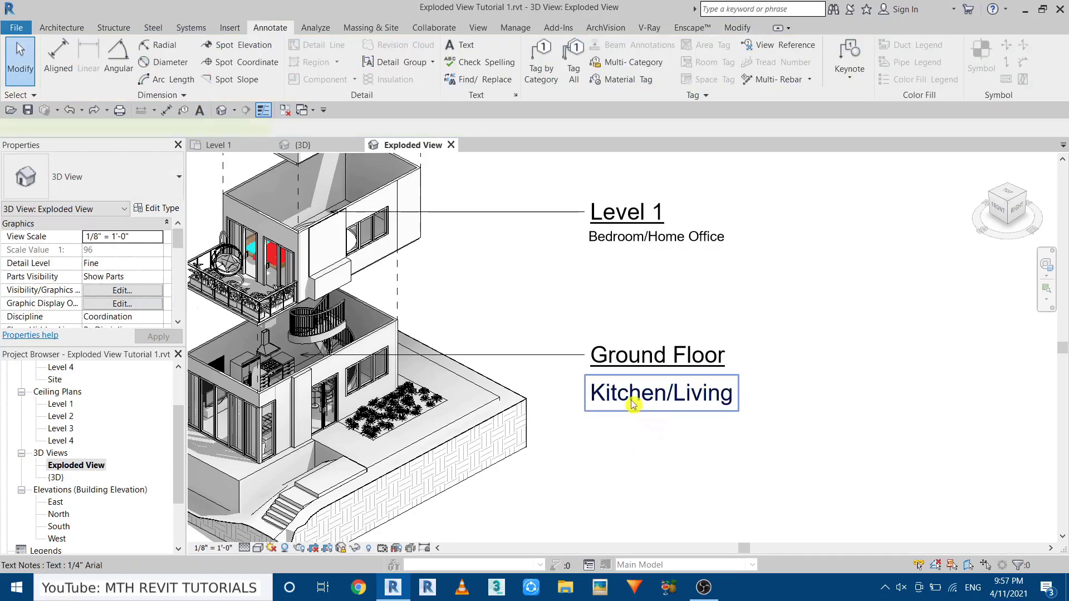
Change the Kitchen/Living note to the 1/4" Arial 4 text type.
click(634, 404)
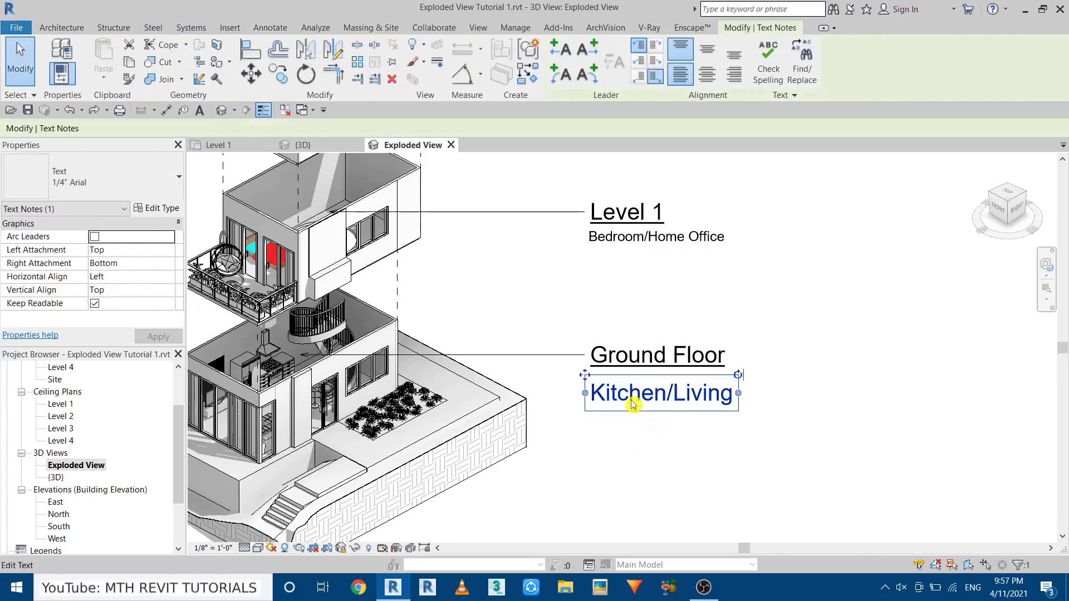
click(148, 179)
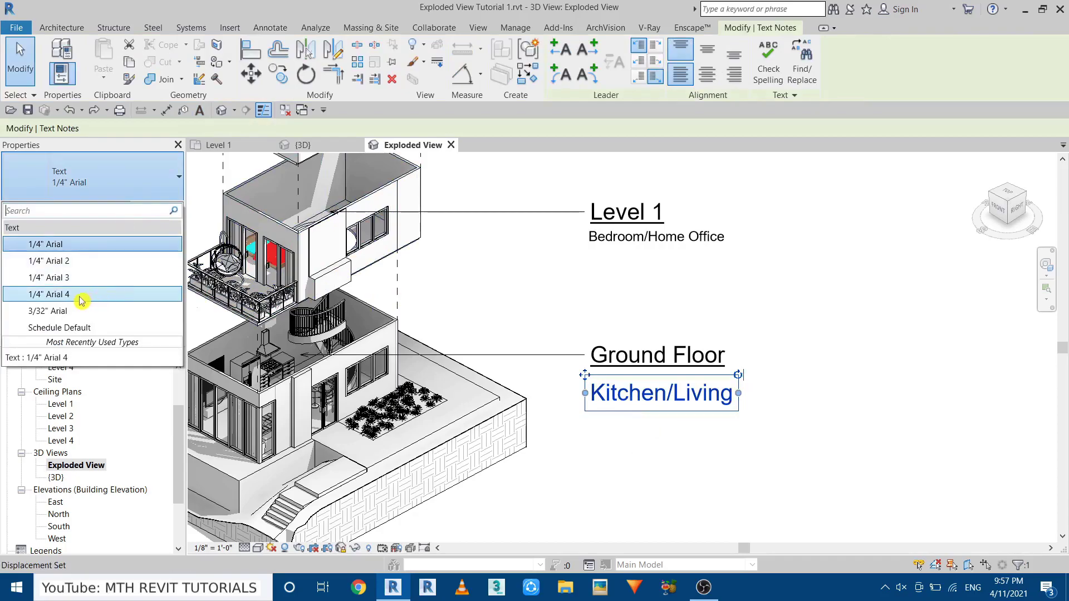
click(82, 301)
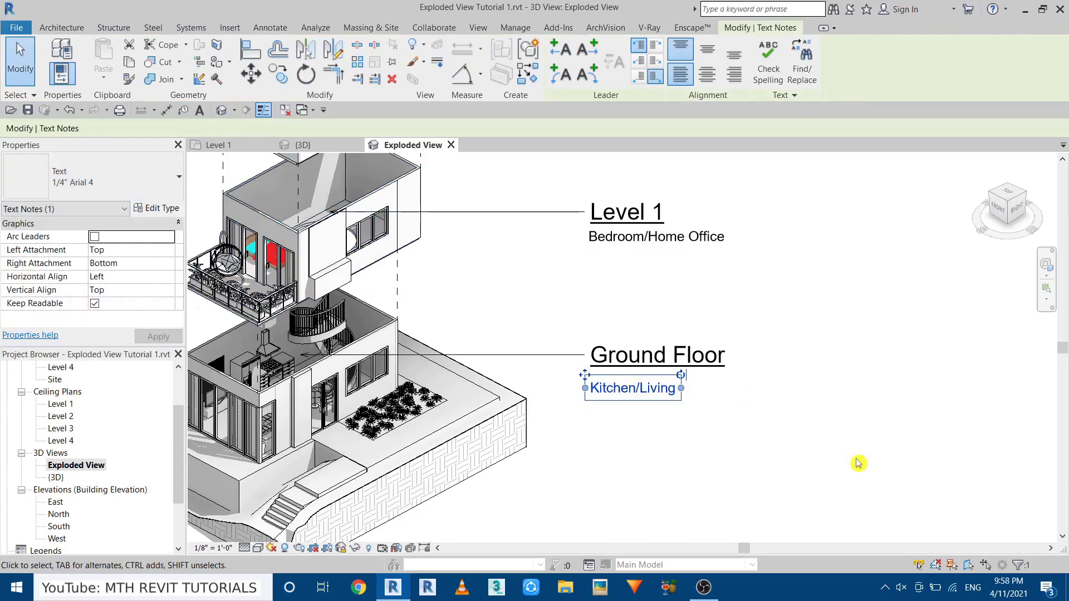
Nudge the Kitchen/Living note up close beneath the Ground Floor label, aligned with its start.
key(Right)
key(Up)
key(Up)
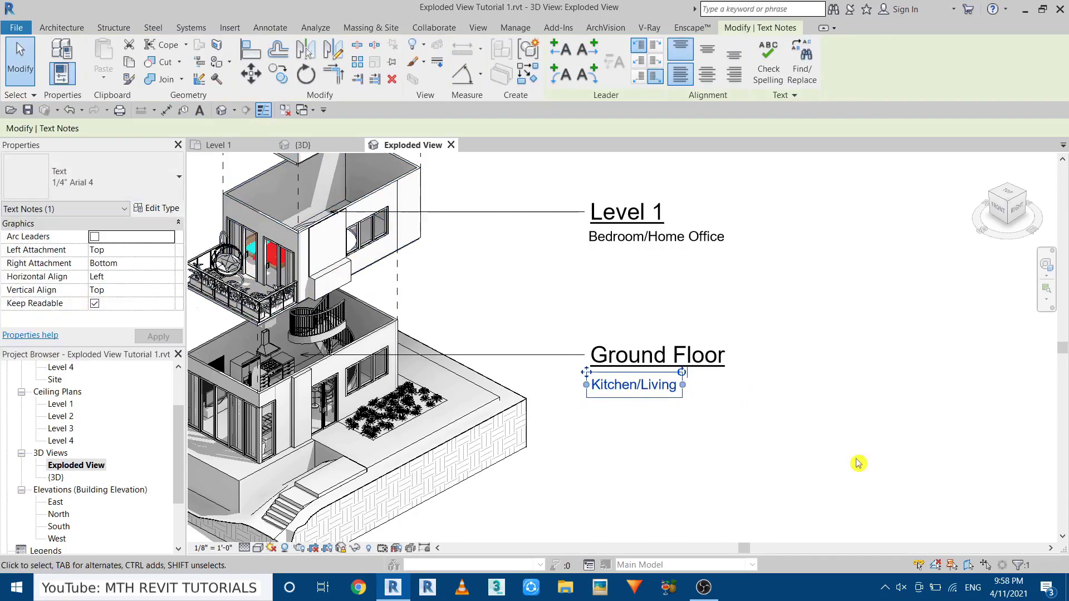
key(Up)
key(Left)
key(Left)
key(Up)
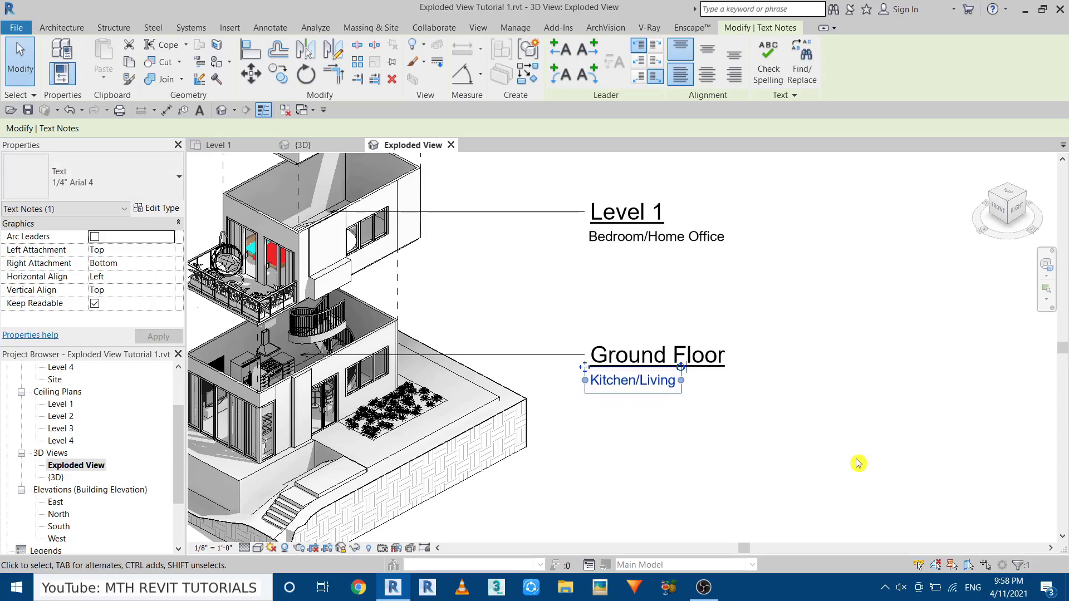
scroll(618, 387, up, 5)
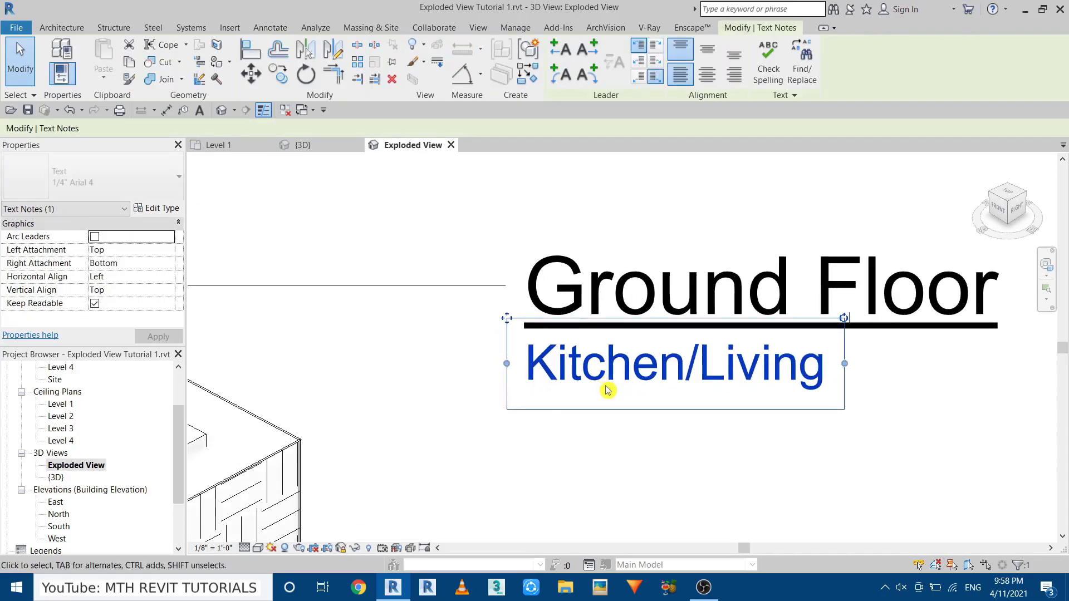
click(607, 448)
scroll(584, 389, down, 6)
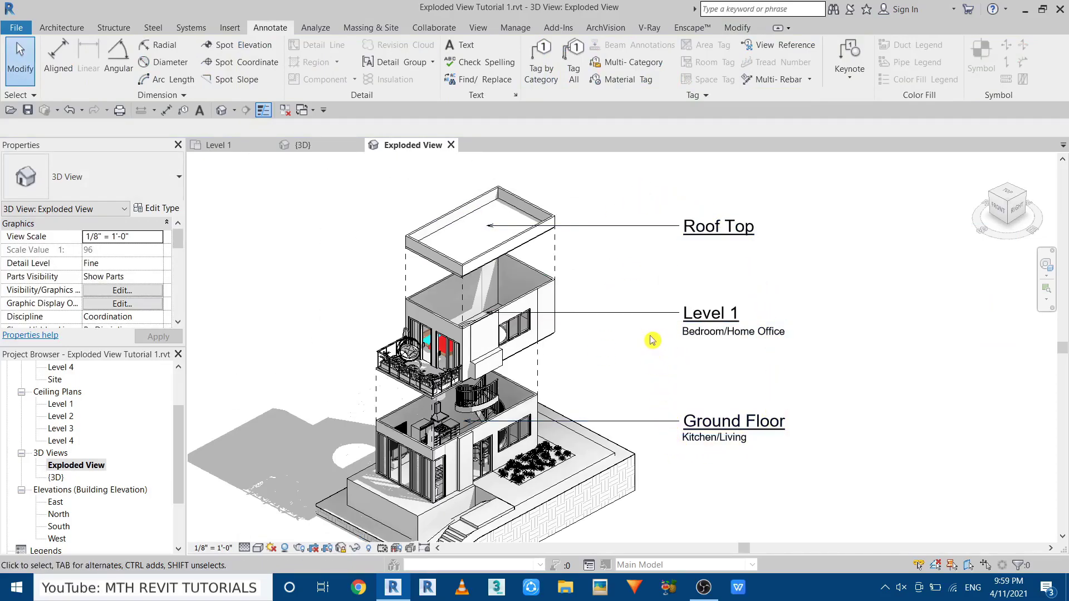
Set the Roof Top note's 1/4" Arial text type to line weight 5 with a Dot Filled 1/16" leader arrowhead.
click(626, 229)
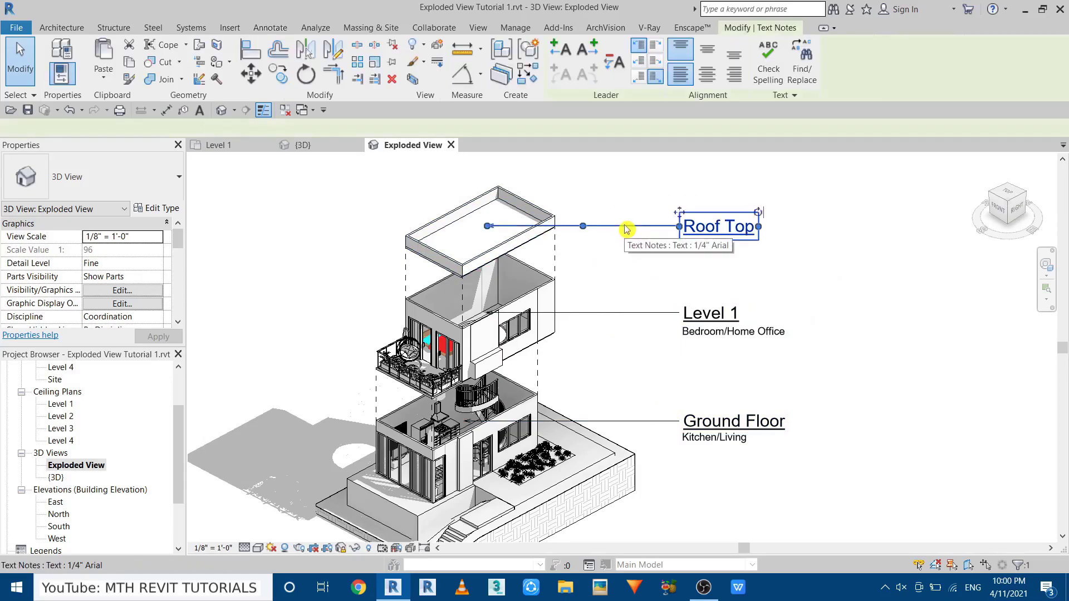
click(160, 209)
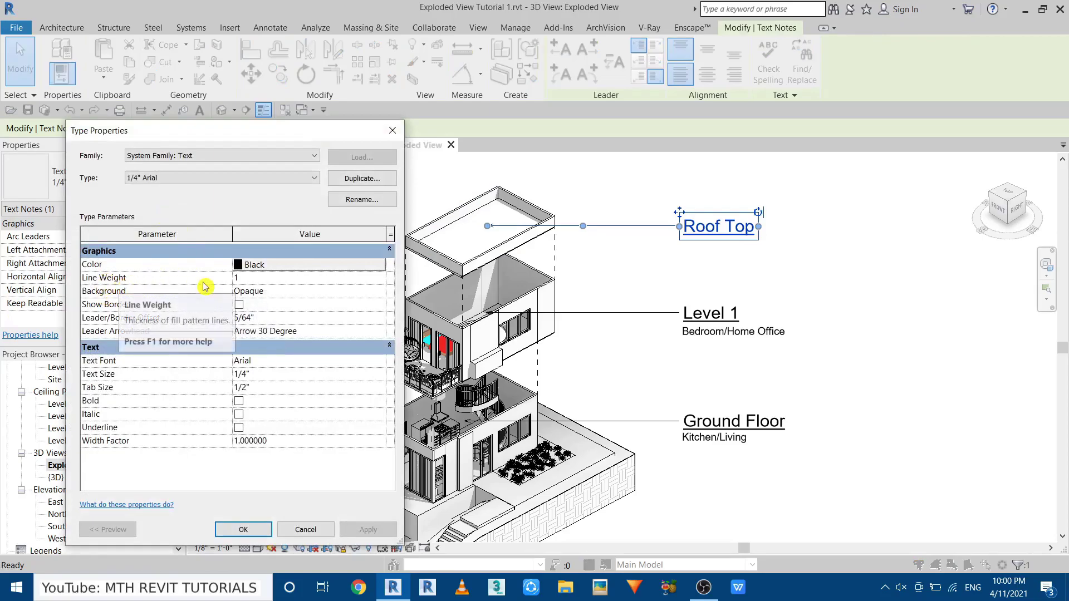
click(380, 278)
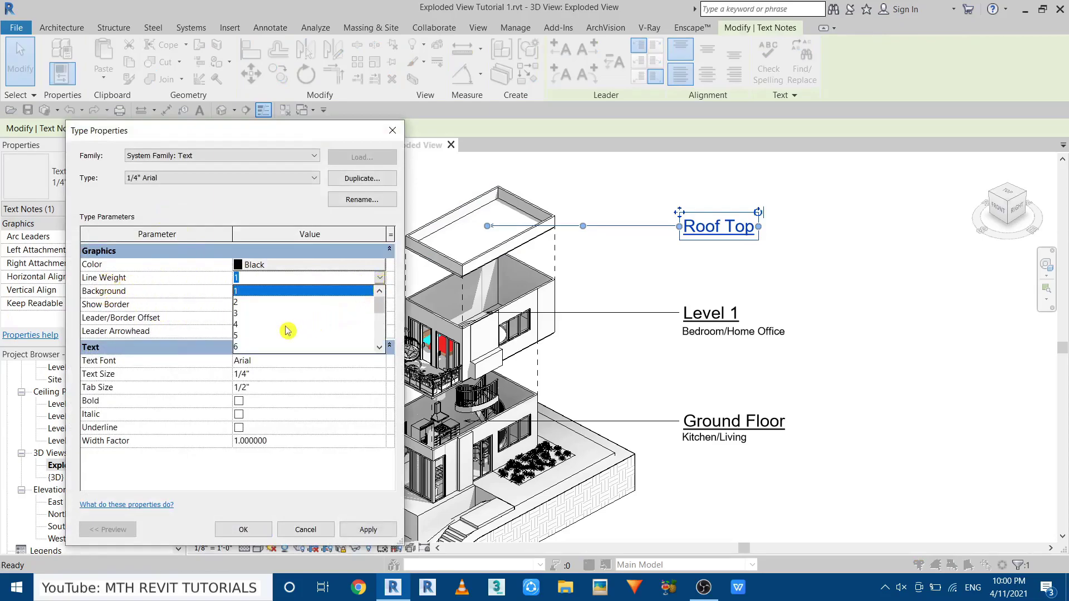
click(239, 336)
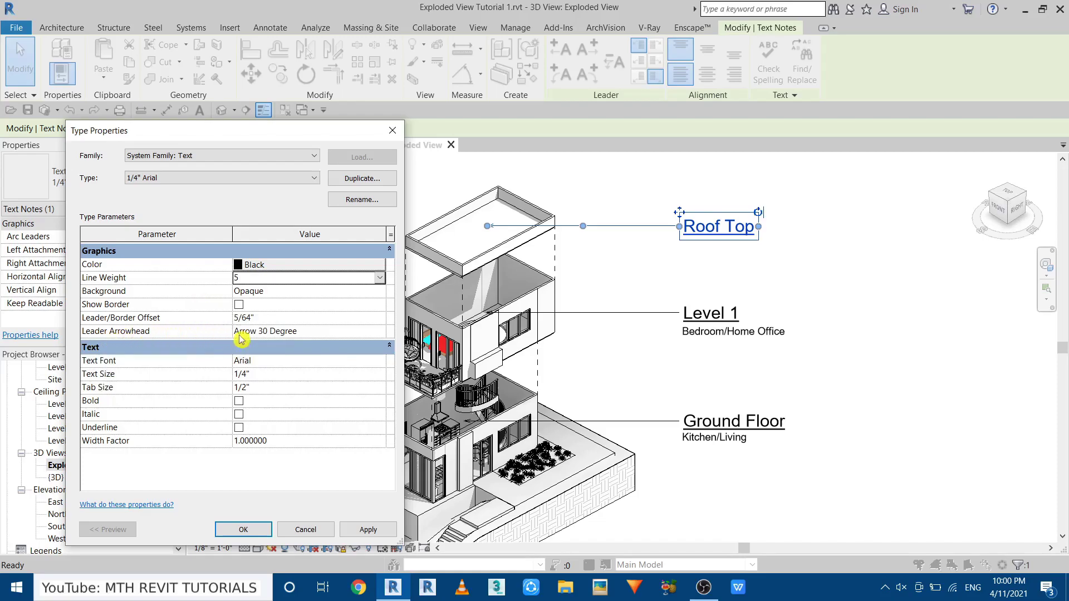
click(379, 332)
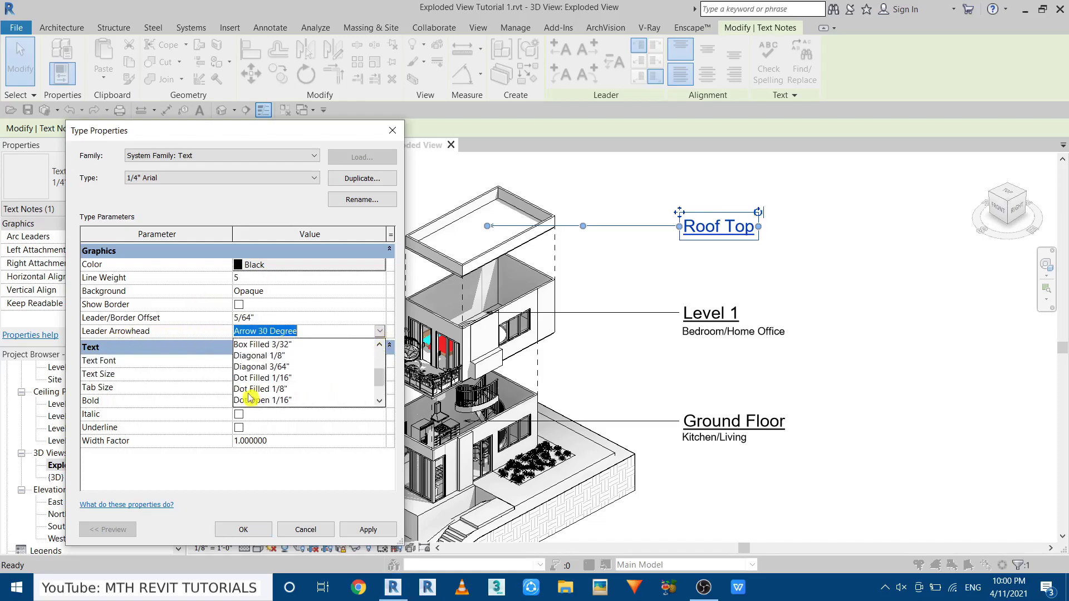
click(262, 379)
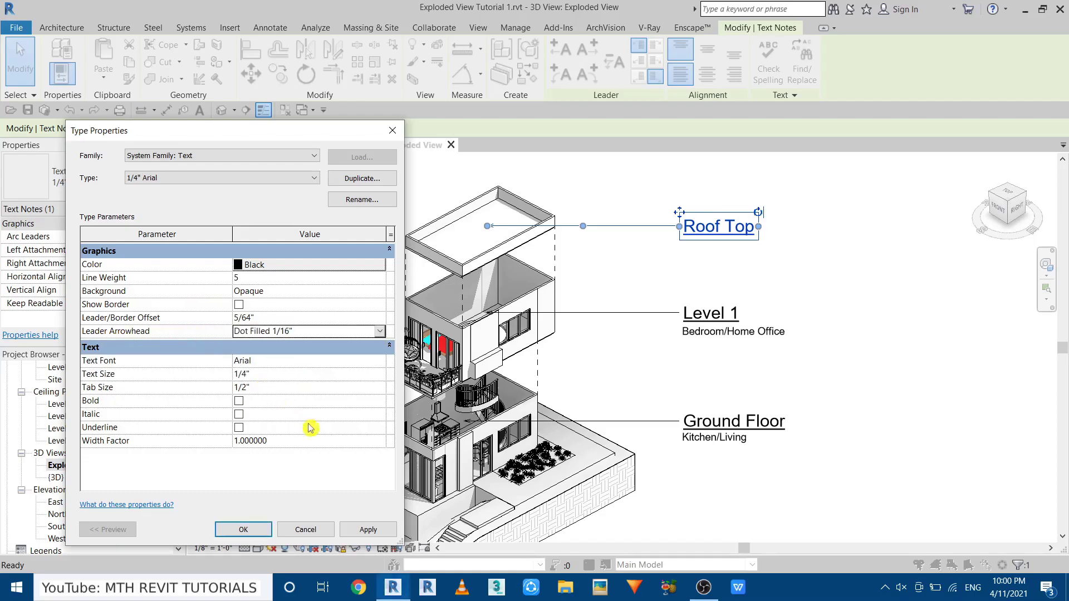
click(370, 532)
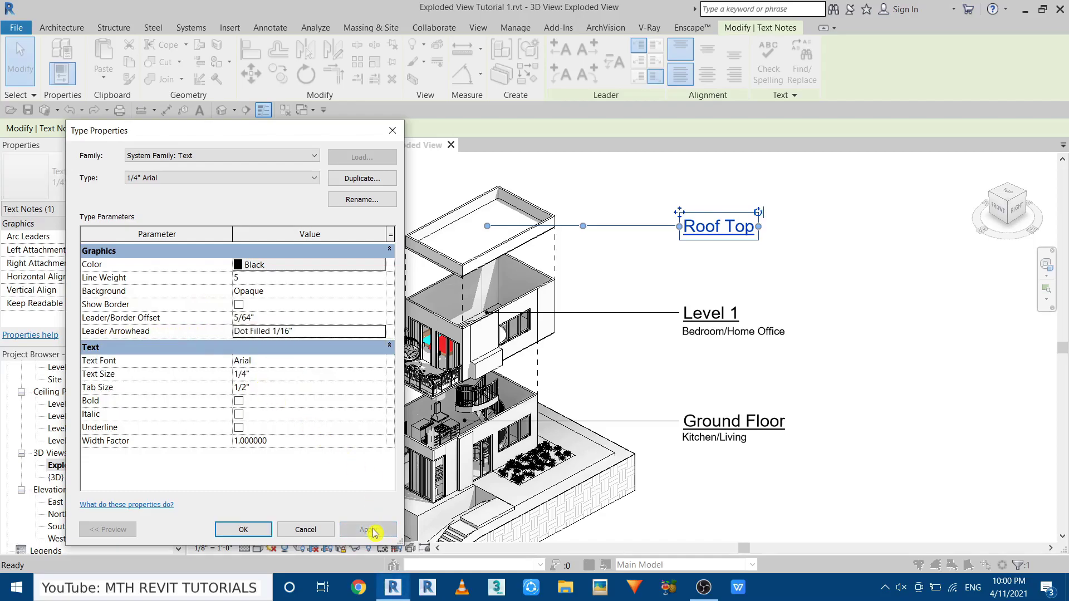
click(243, 528)
scroll(485, 220, up, 5)
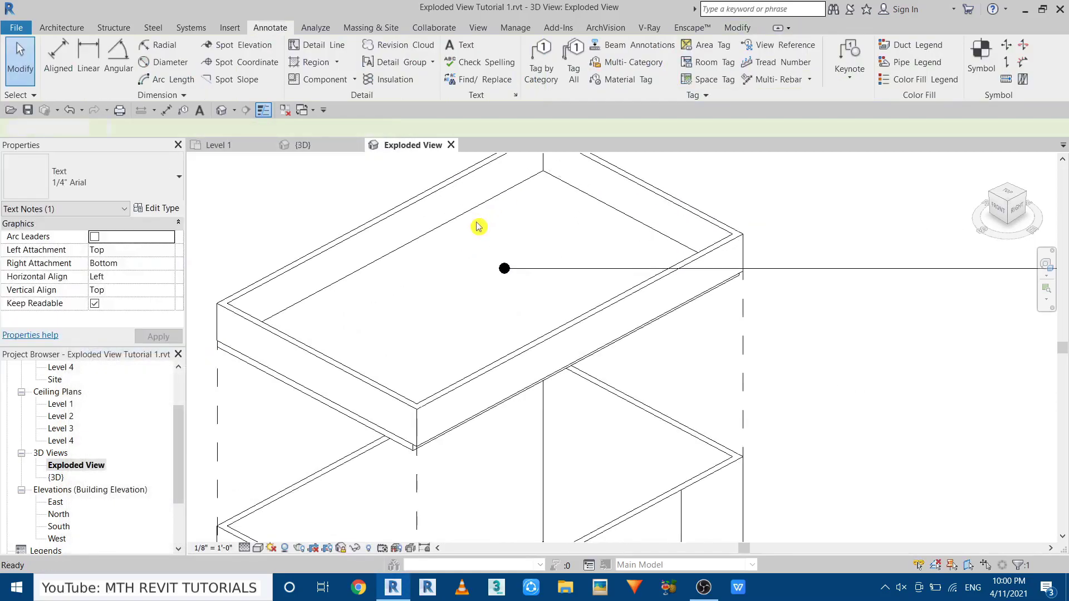
key(Escape)
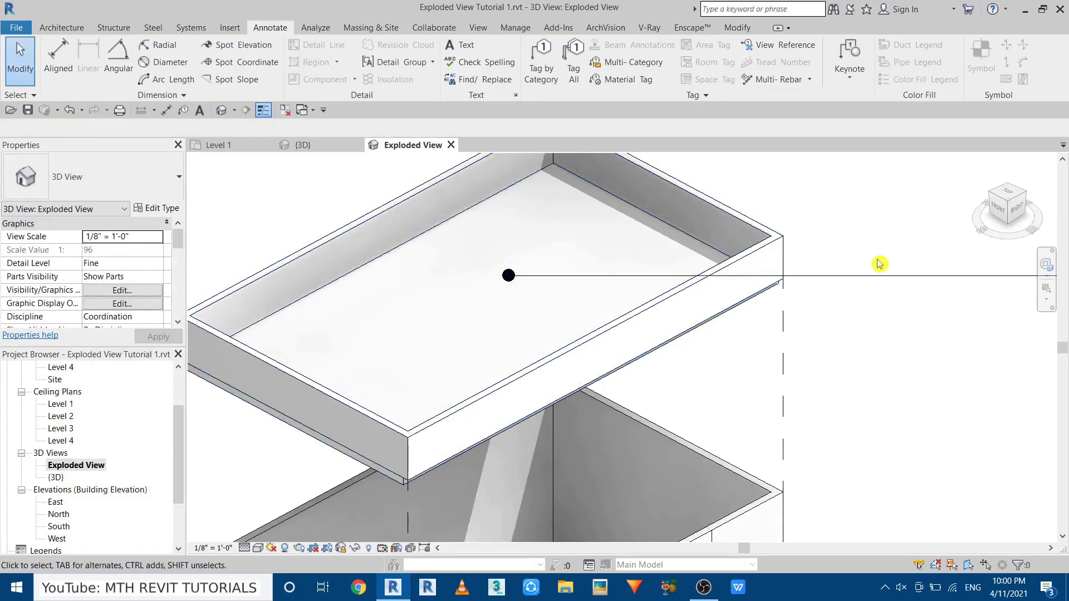
Turn off the Thin Lines display so the Roof Top leader is drawn with its true line weight.
scroll(474, 270, down, 5)
scroll(458, 271, up, 4)
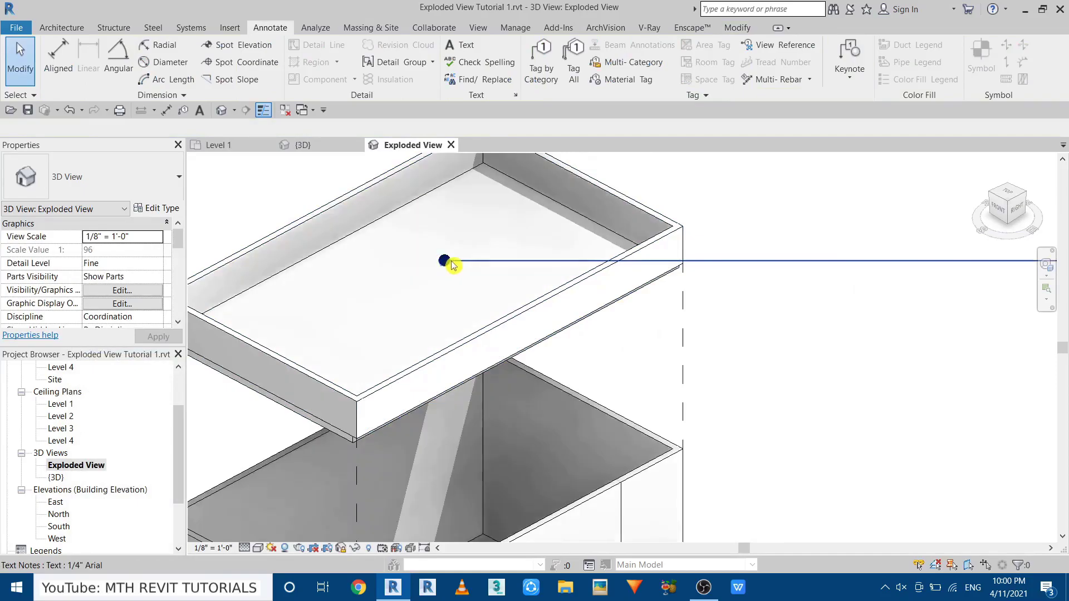
scroll(458, 266, down, 1)
middle_drag(459, 267, 295, 338)
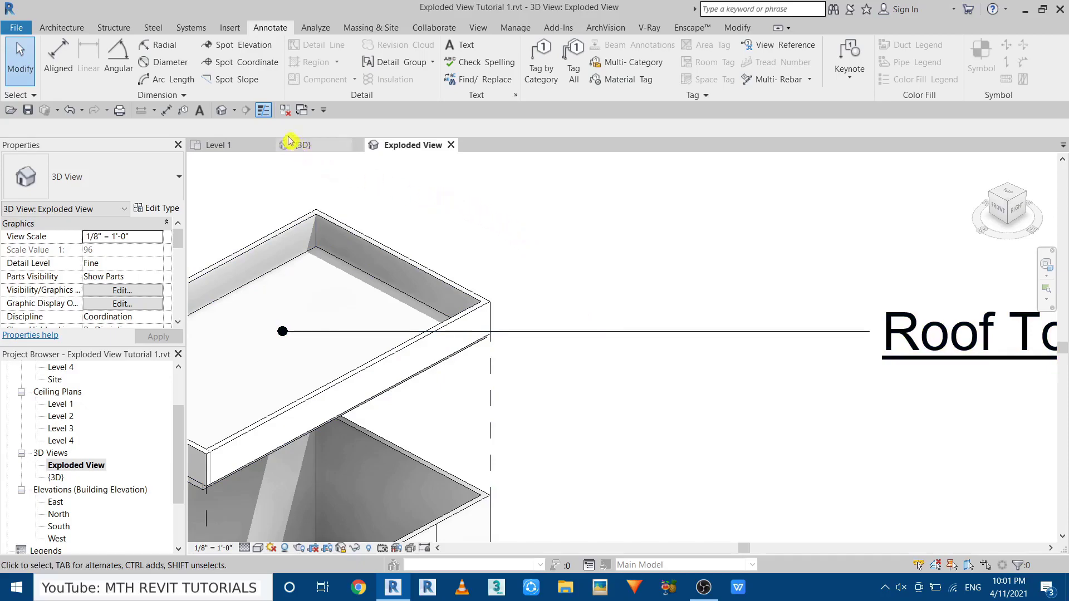
click(264, 111)
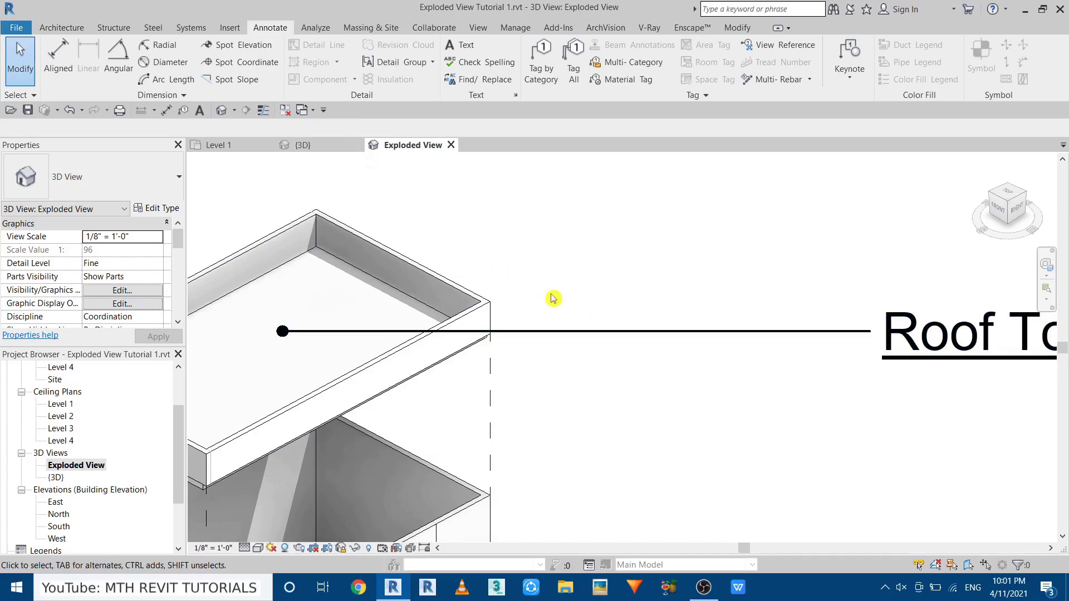
scroll(551, 312, up, 2)
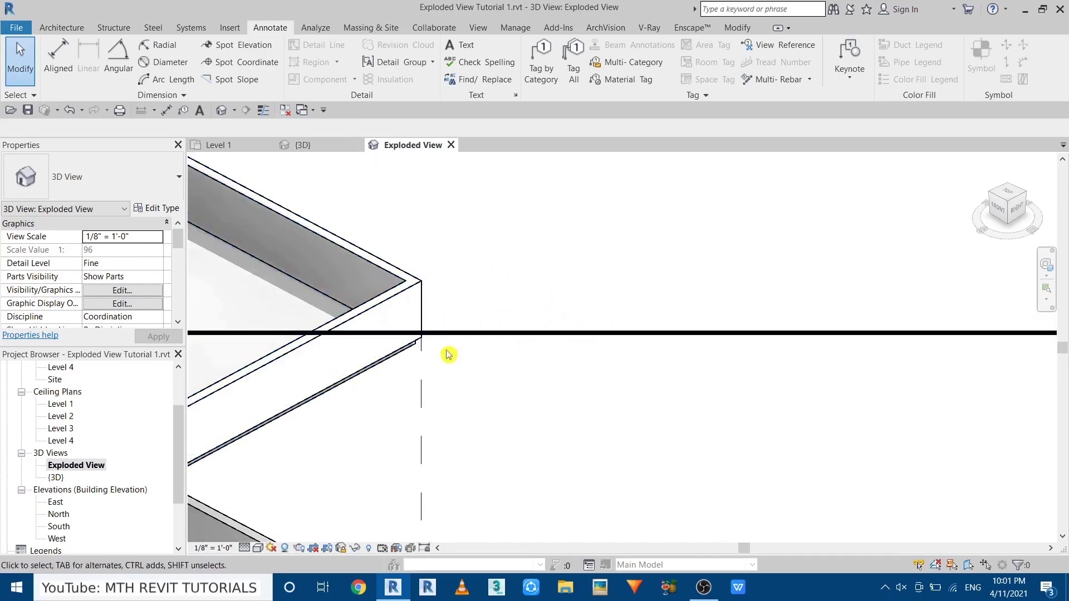
scroll(582, 364, down, 2)
middle_drag(577, 423, 713, 412)
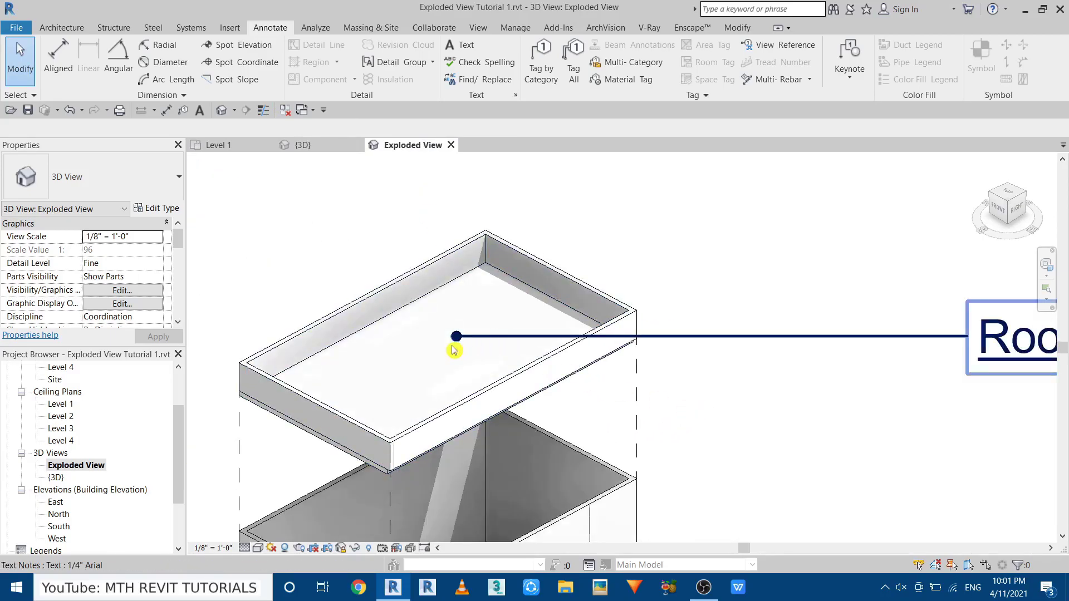
Change the leader arrowhead of the Roof Top note's 1/4" Arial text type to Dot Filled 1/8".
drag(835, 245, 711, 436)
click(158, 209)
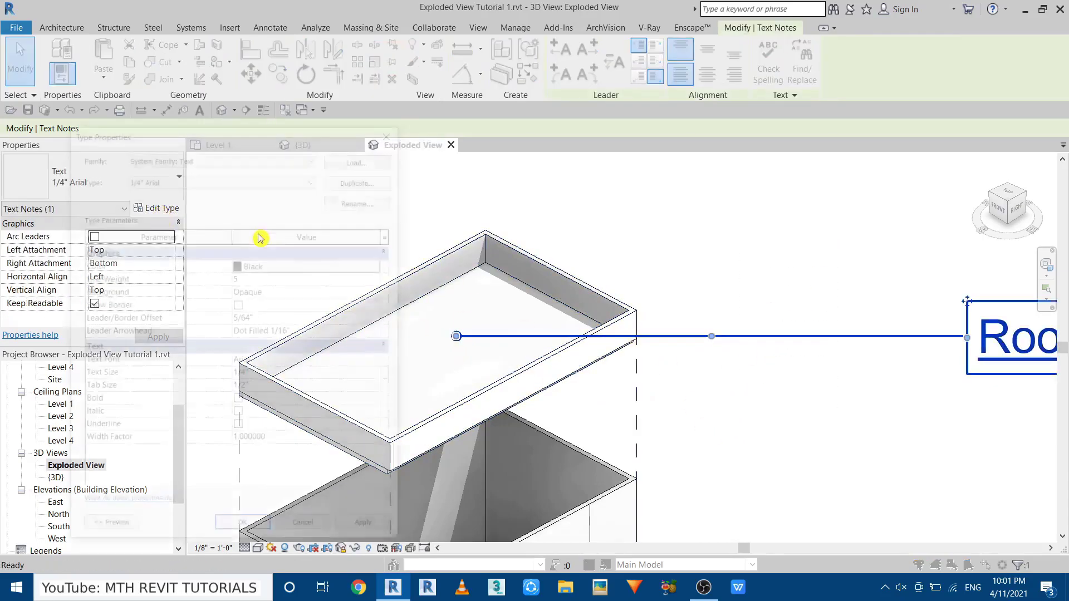
click(378, 333)
click(378, 332)
scroll(346, 375, down, 1)
click(280, 378)
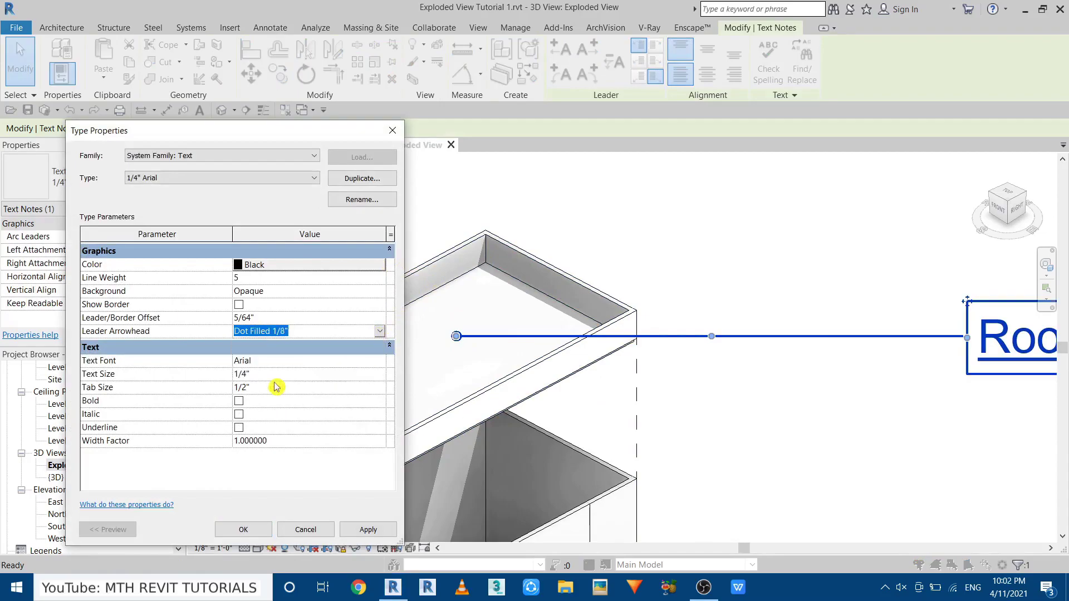
click(354, 531)
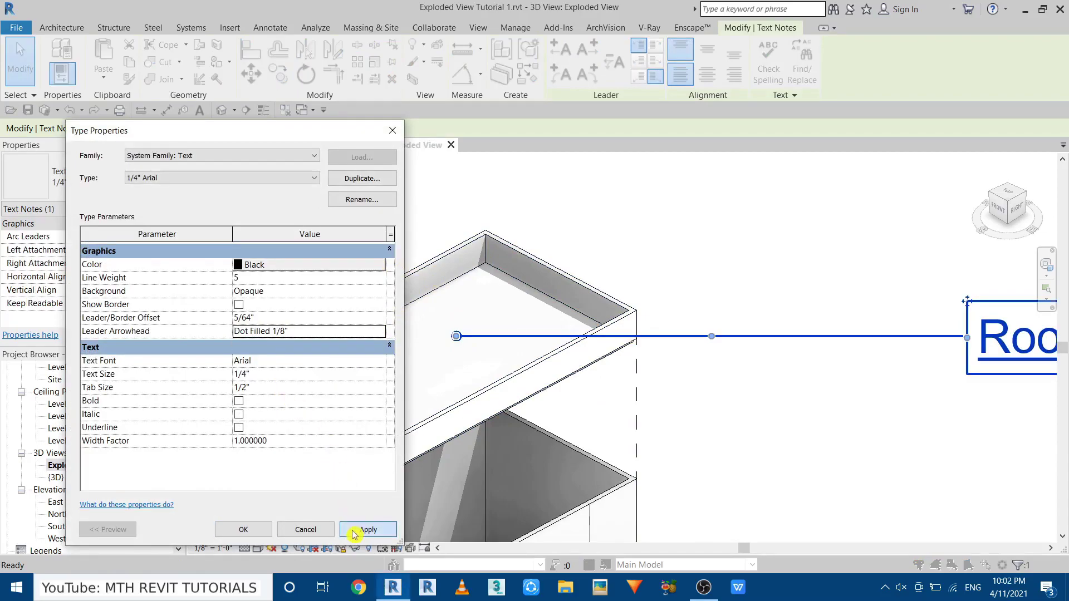
click(243, 530)
click(623, 234)
scroll(613, 237, down, 5)
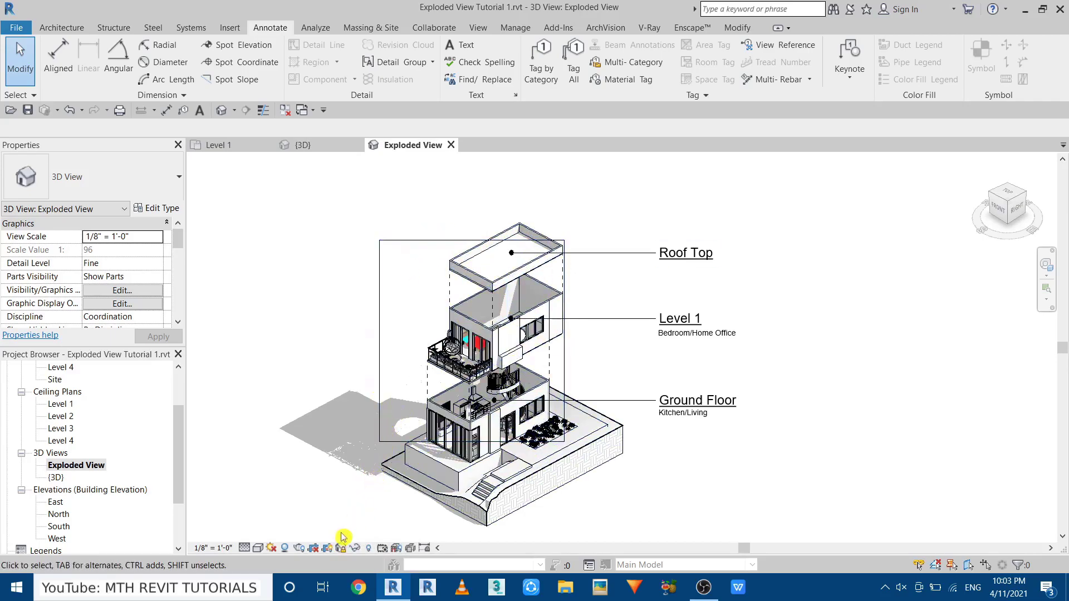
Turn on view cropping and enlarge the crop region on all four sides to enclose the whole exploded house, its shadow and the labels.
click(314, 550)
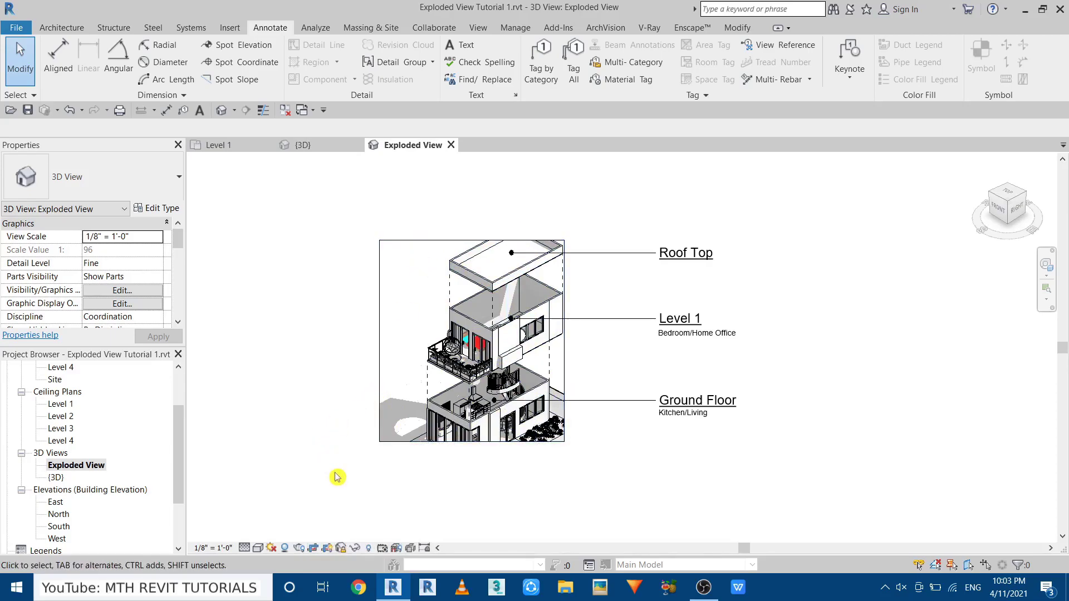
click(430, 240)
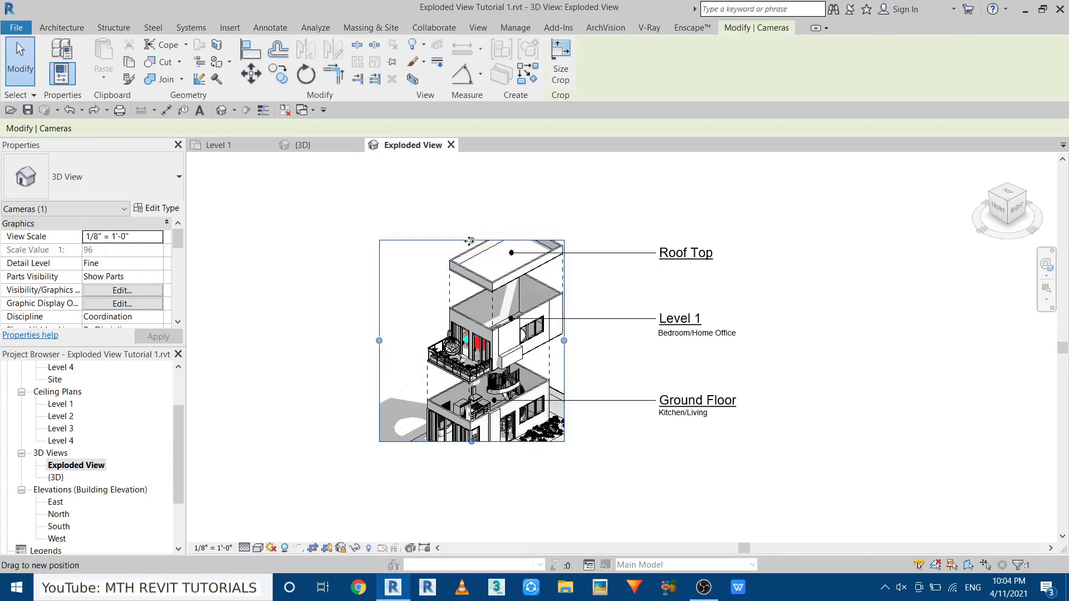
drag(472, 241, 472, 214)
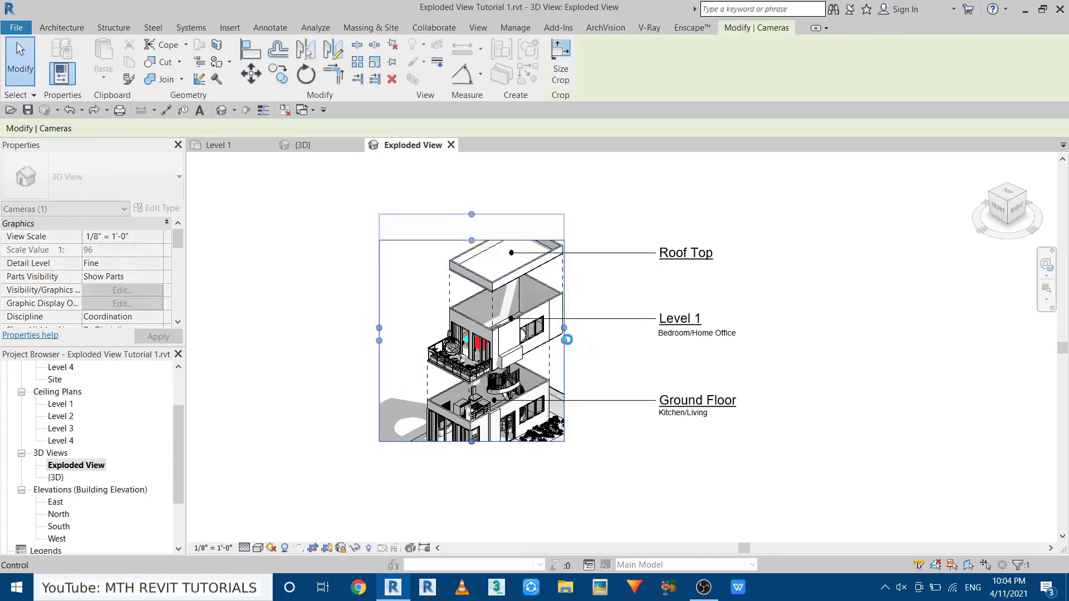
drag(567, 340, 766, 328)
drag(379, 328, 310, 328)
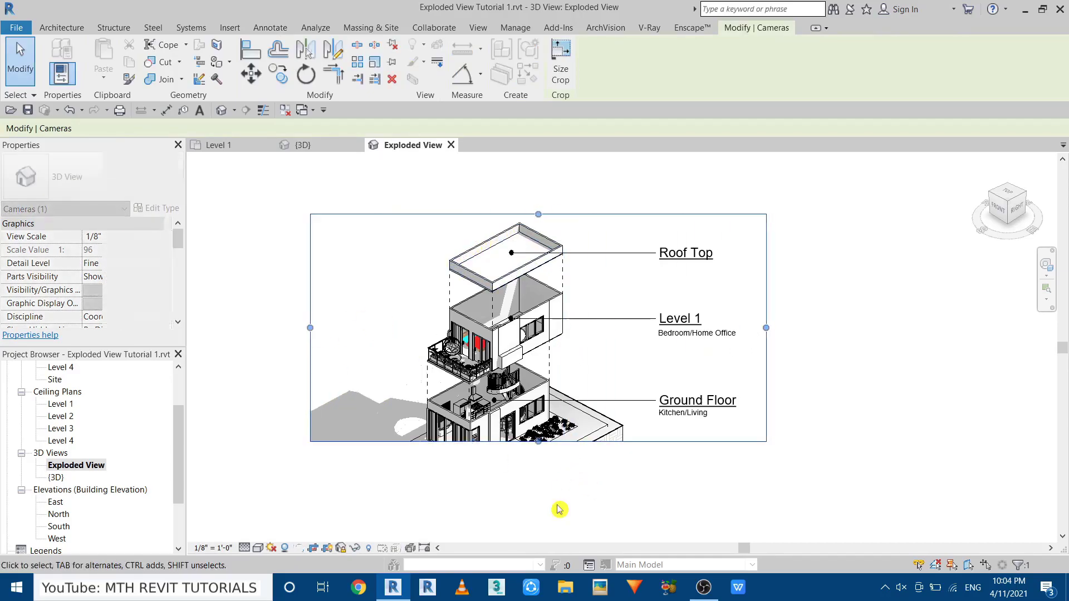
drag(539, 442, 539, 536)
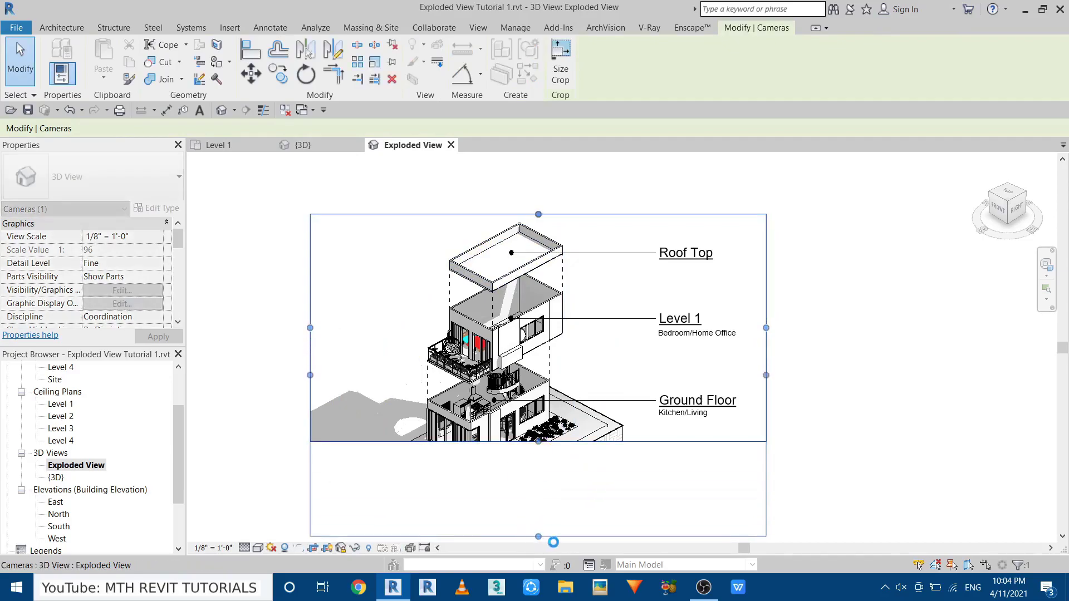
drag(310, 375, 267, 379)
click(354, 421)
middle_drag(321, 372, 342, 346)
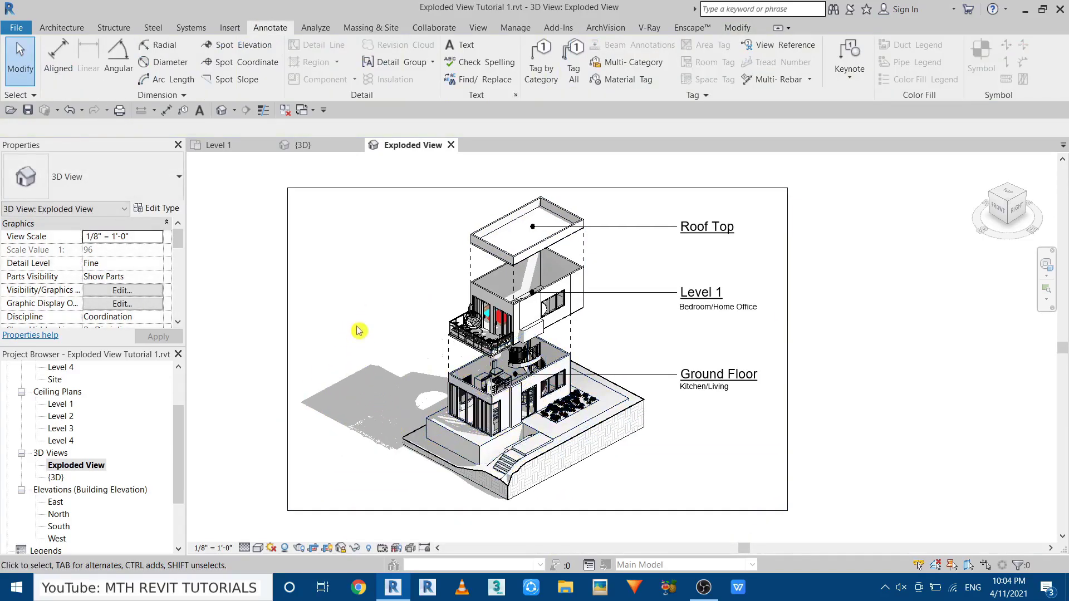
Set up an image export of the current window at 100% of actual size, JPEG (medium) for shaded views, with raster image quality 300.
click(23, 31)
mouse_move(72, 241)
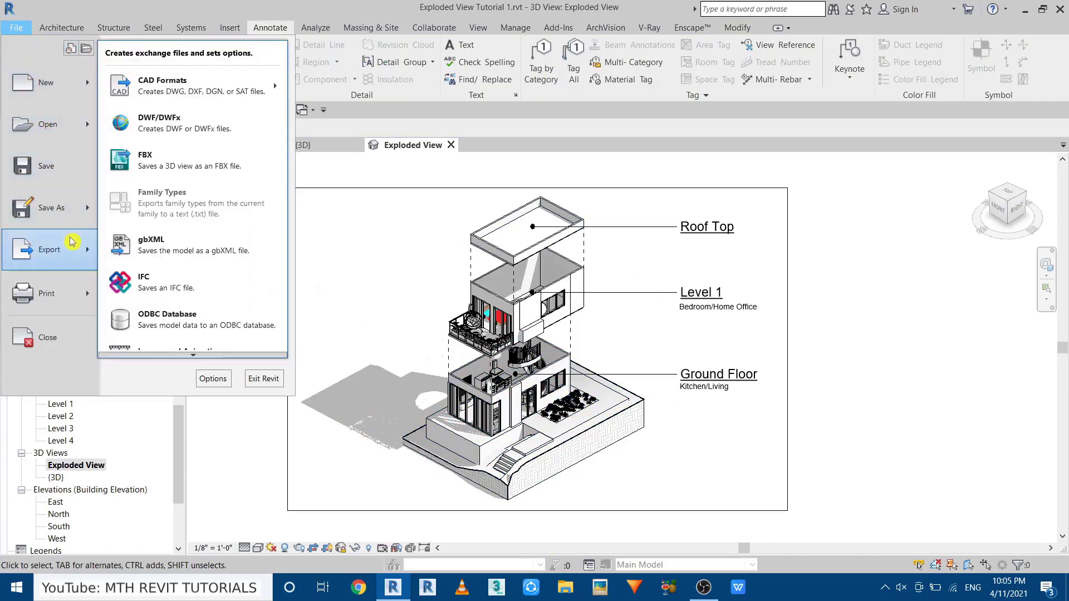
click(193, 355)
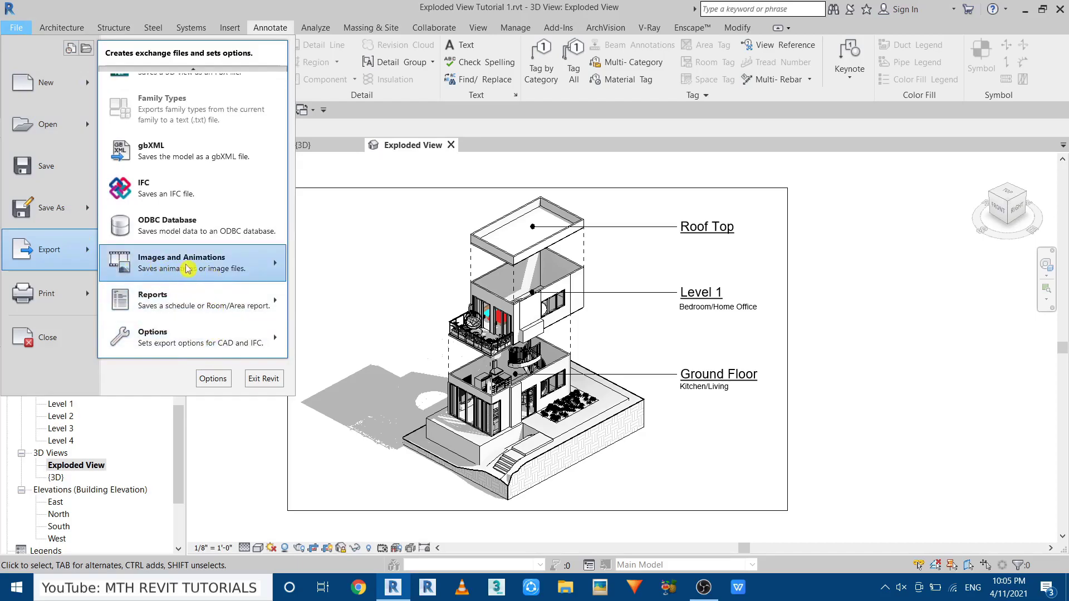
mouse_move(188, 269)
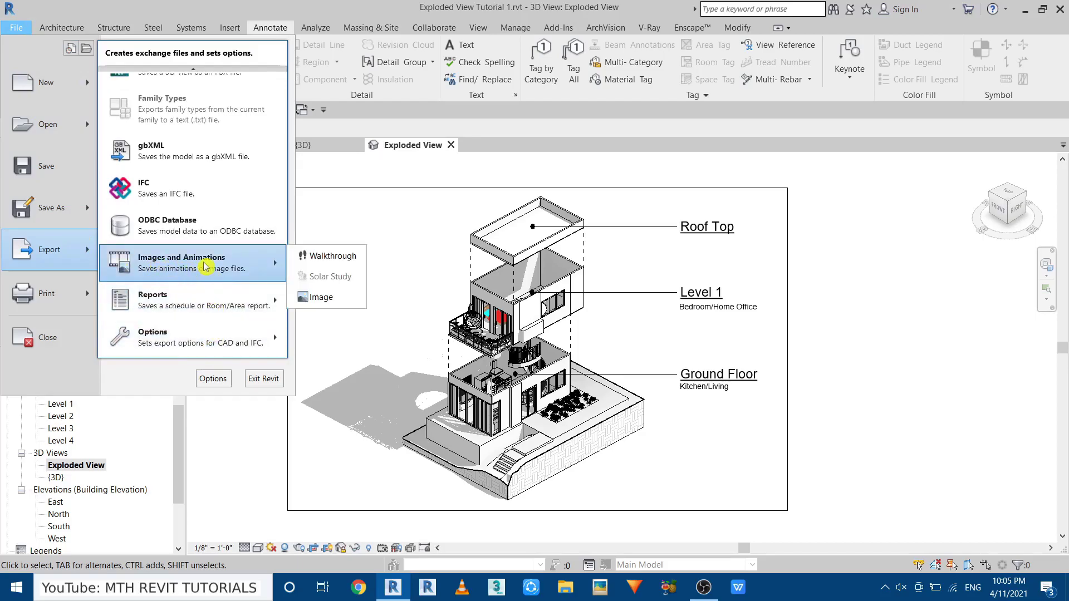
click(323, 298)
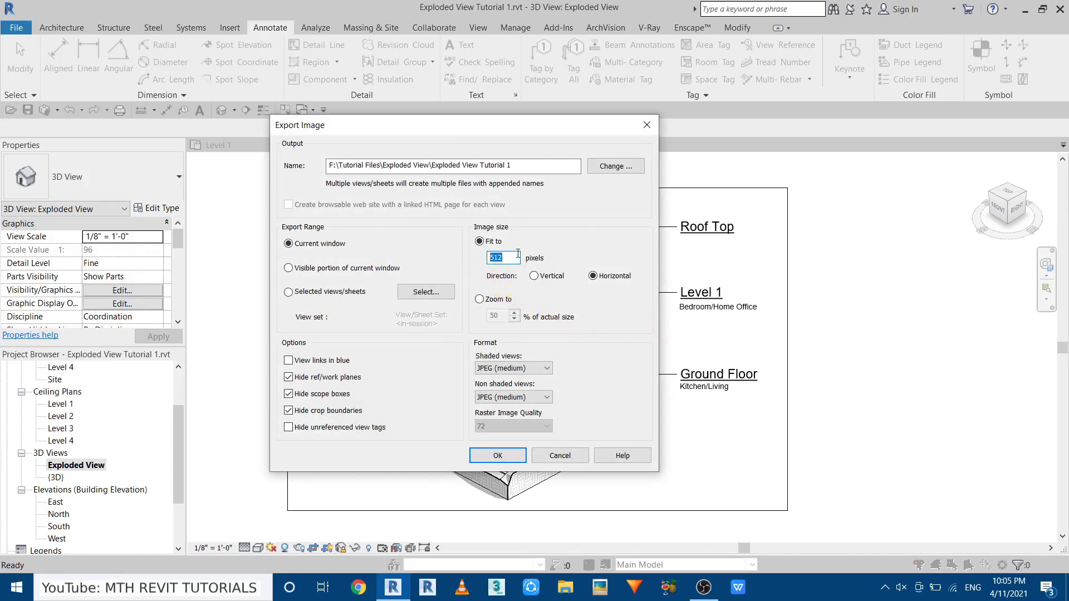
click(480, 300)
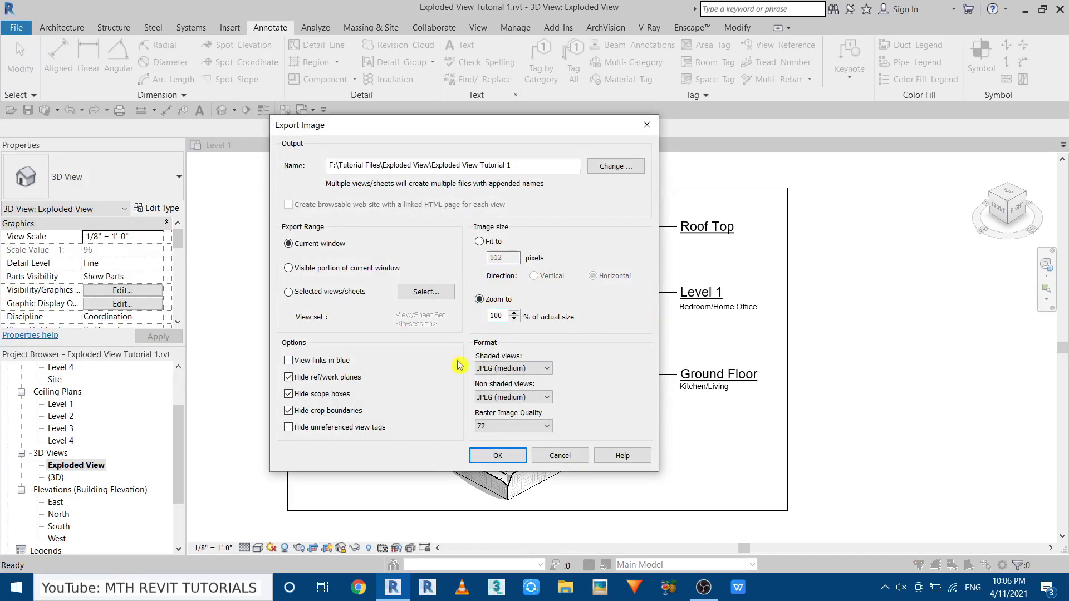
click(511, 369)
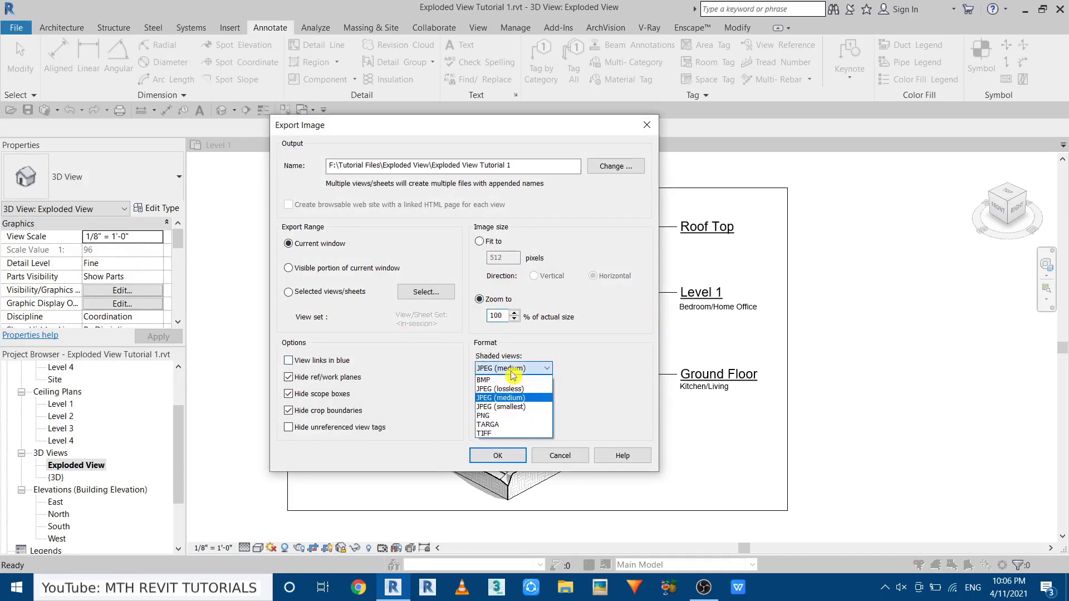
click(499, 399)
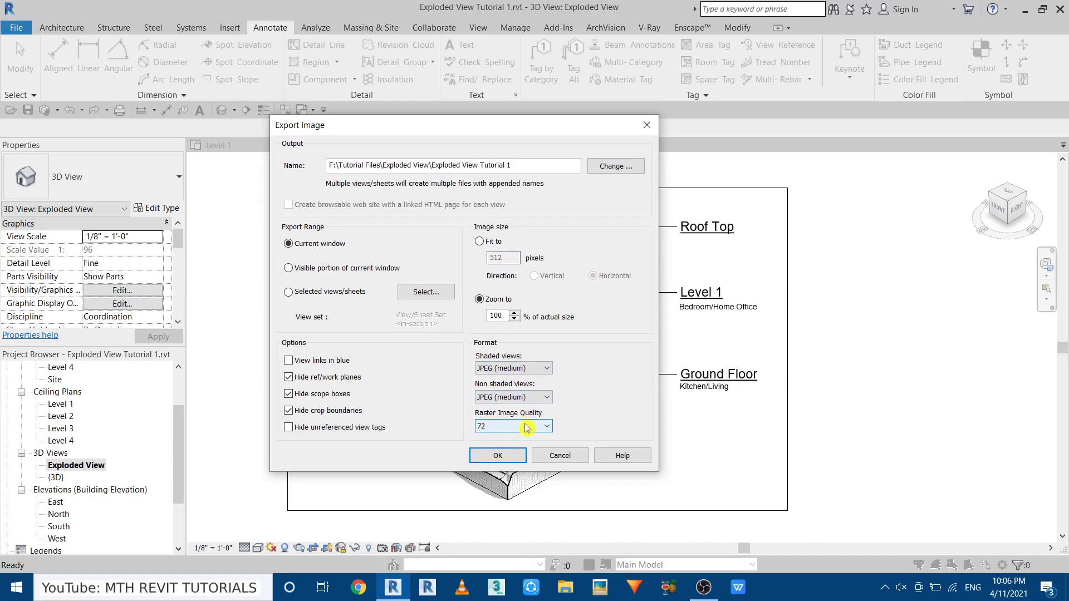
click(538, 427)
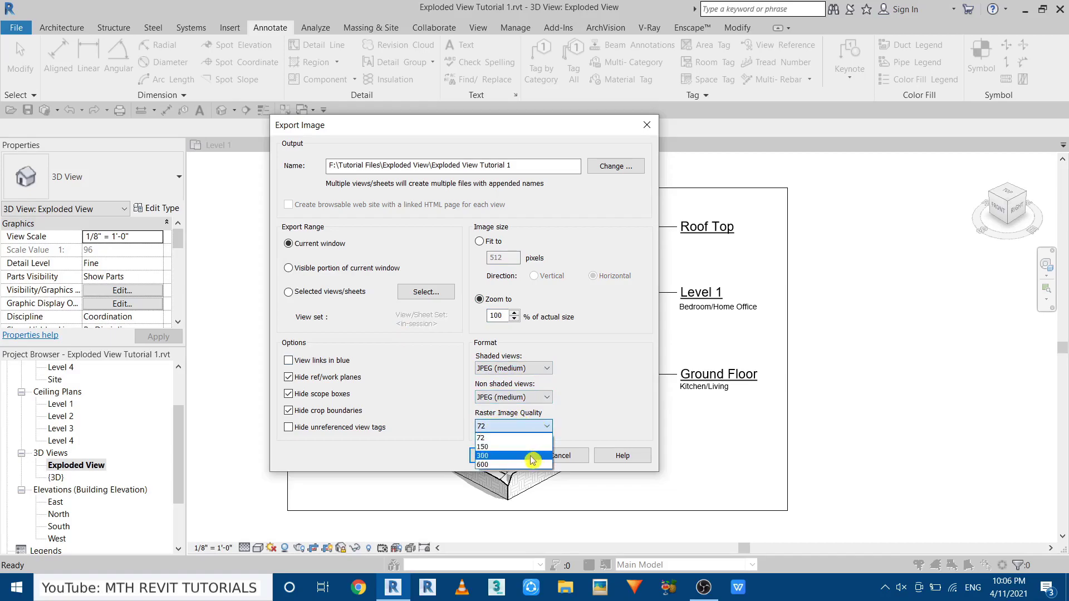
click(509, 456)
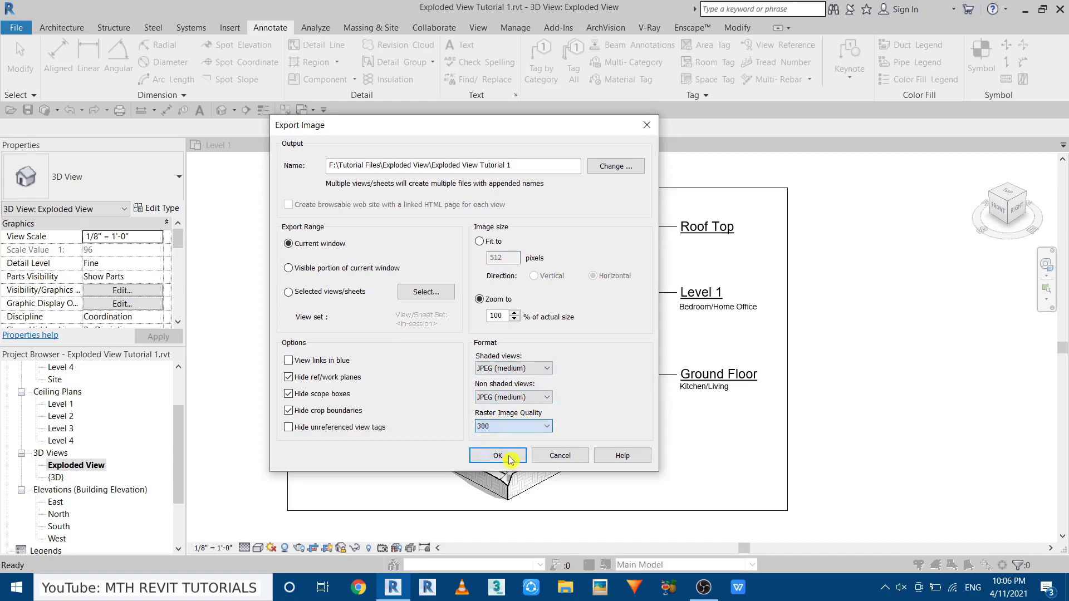
Name the output file Exploded View Hidden Line in the Exploded View folder and export the image.
click(605, 166)
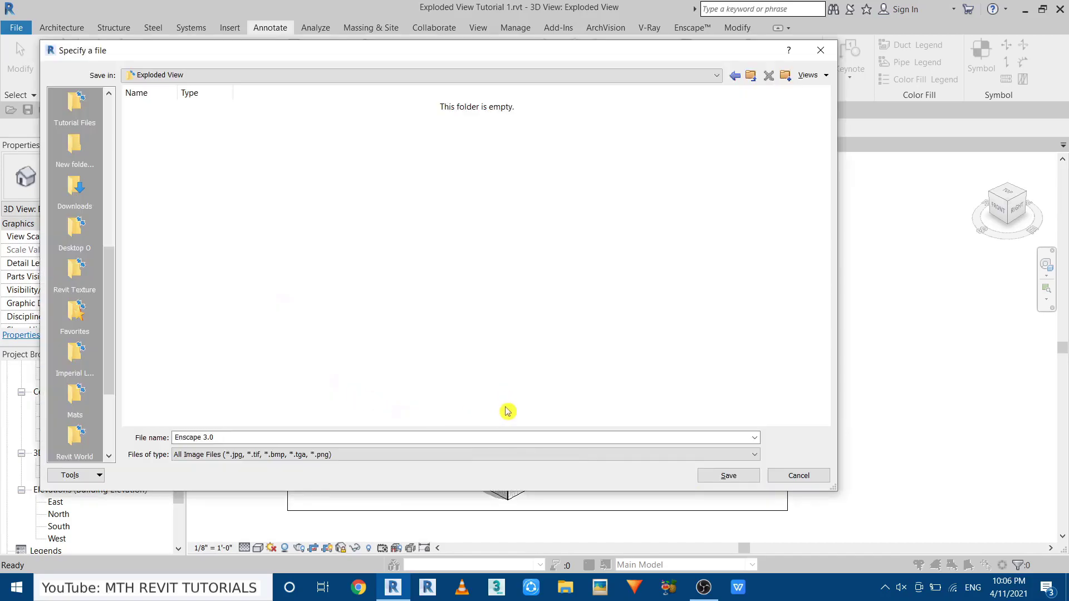
drag(356, 438, 3, 444)
text(E)
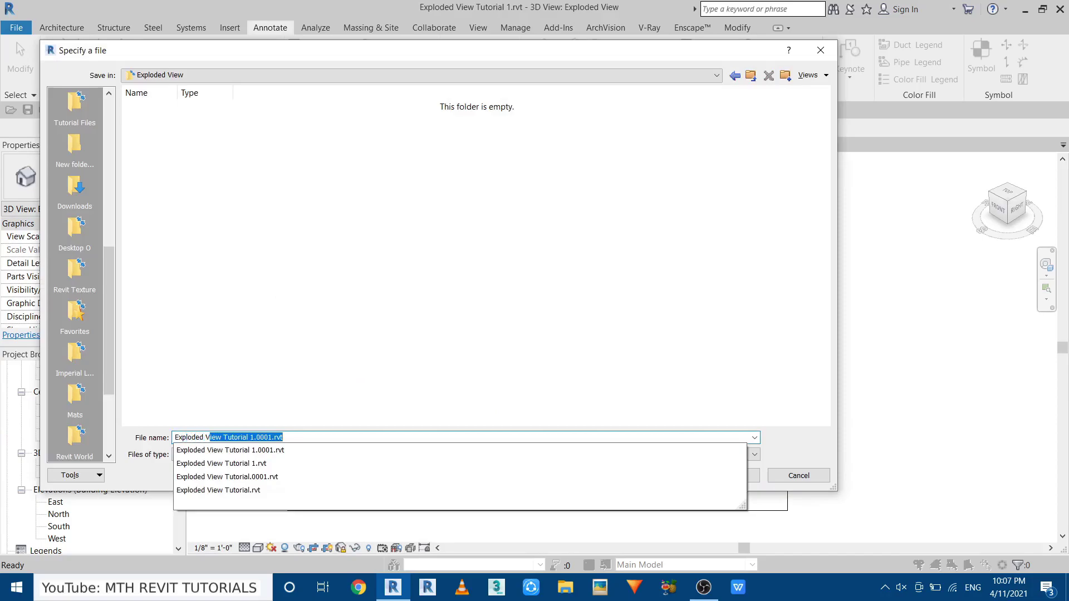
text( Hidden Line)
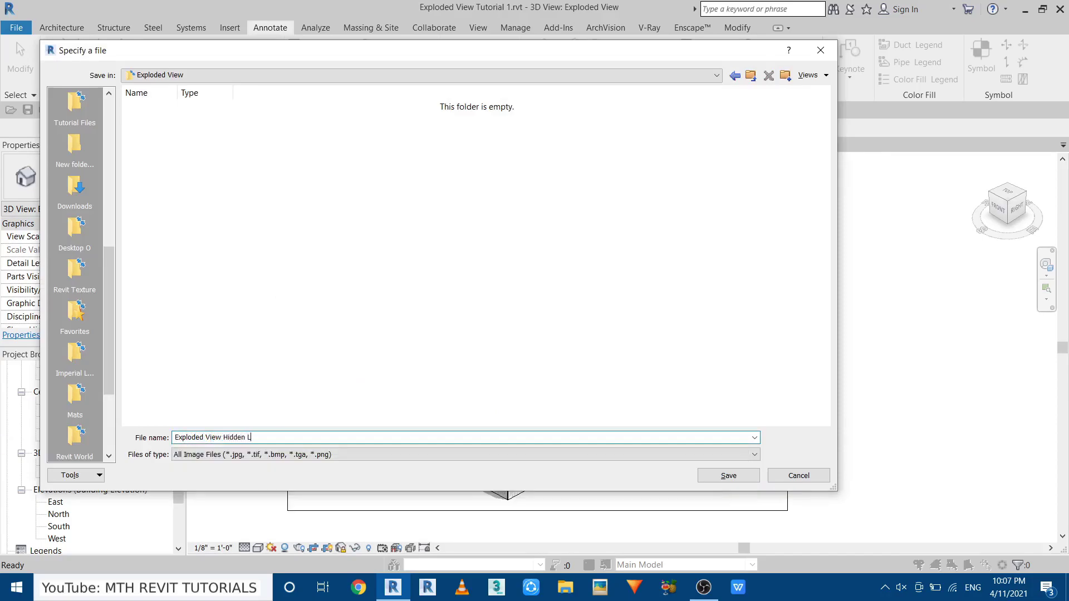
click(727, 476)
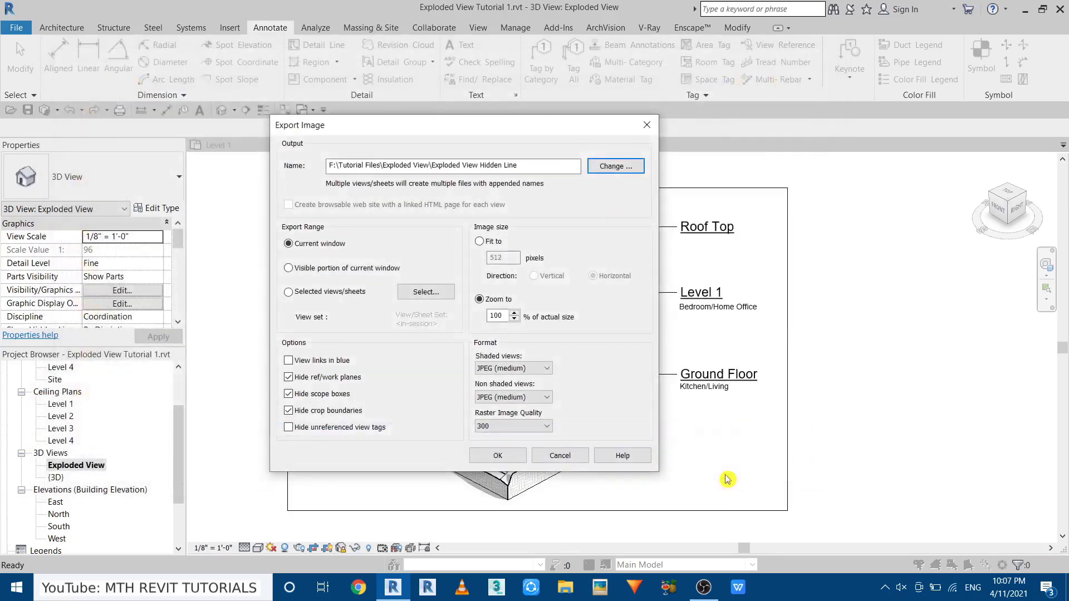
click(493, 457)
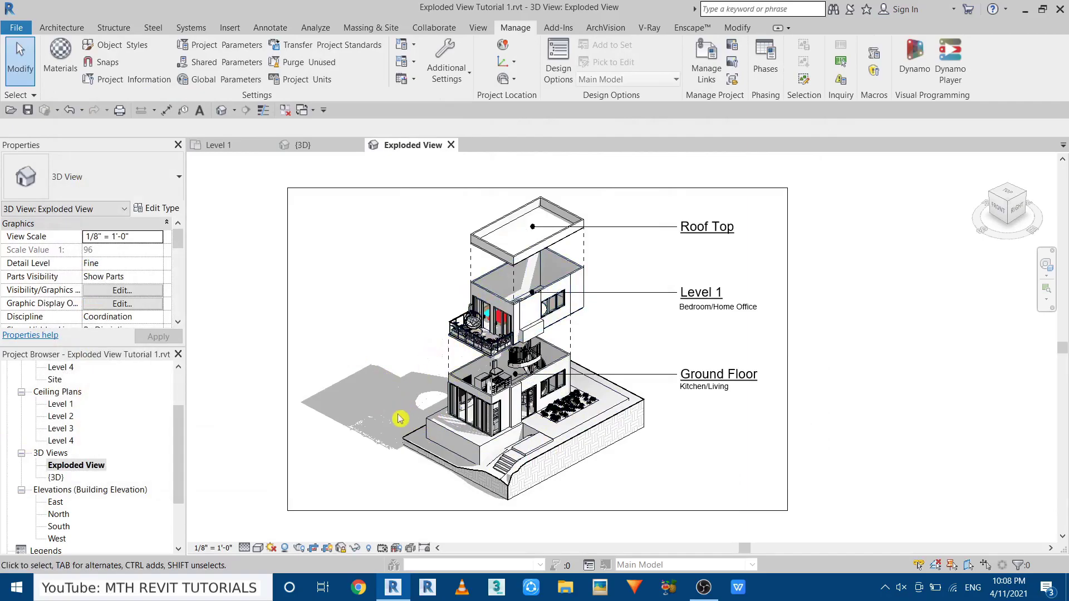
Switch the exploded view to the Realistic visual style and start a new image export.
click(258, 548)
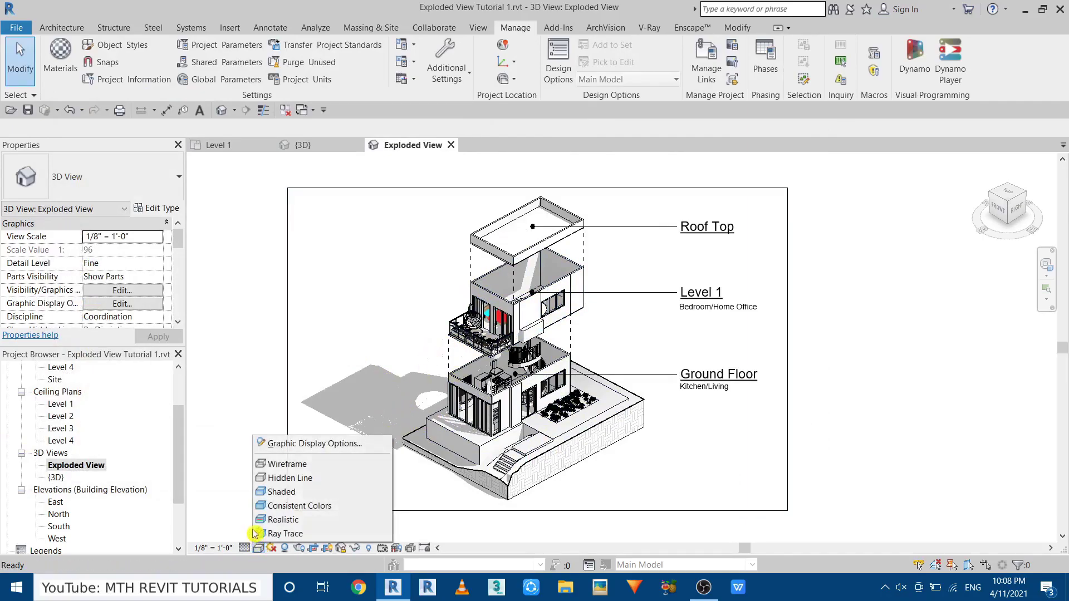
click(273, 519)
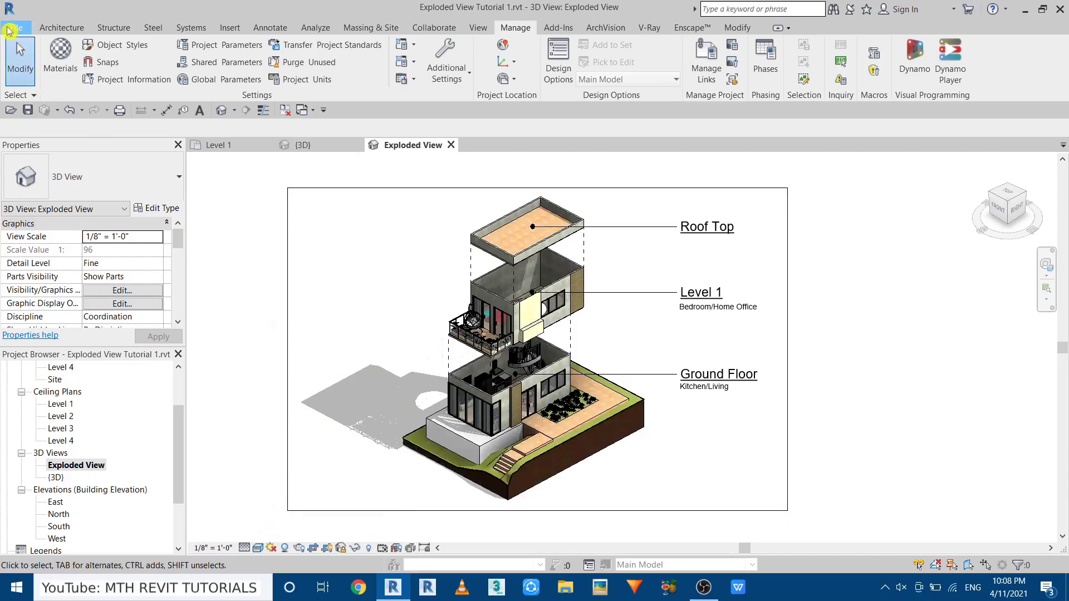
click(9, 31)
mouse_move(54, 256)
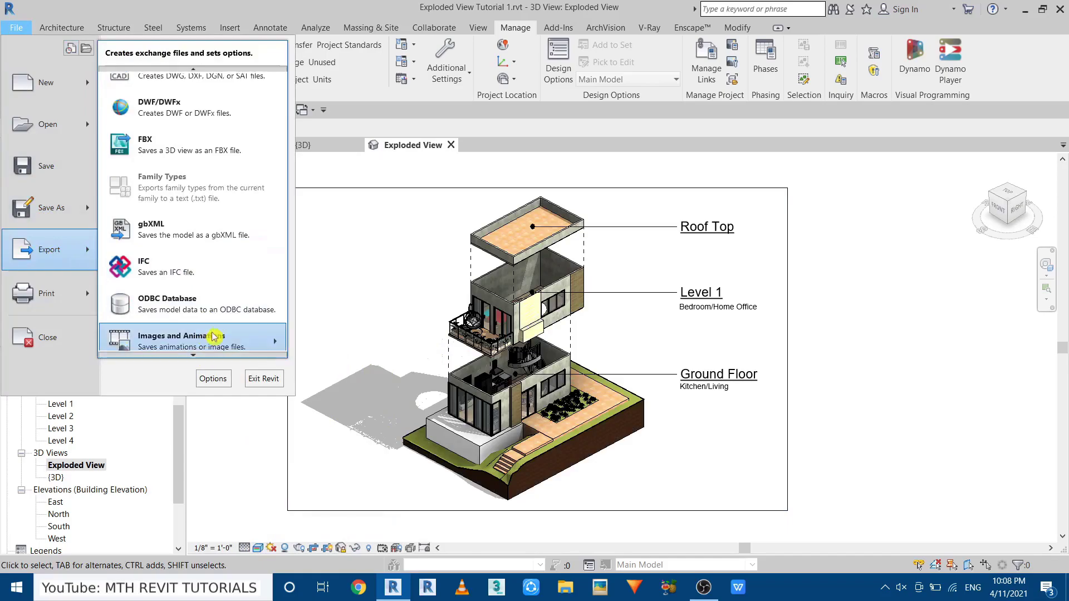
mouse_move(220, 334)
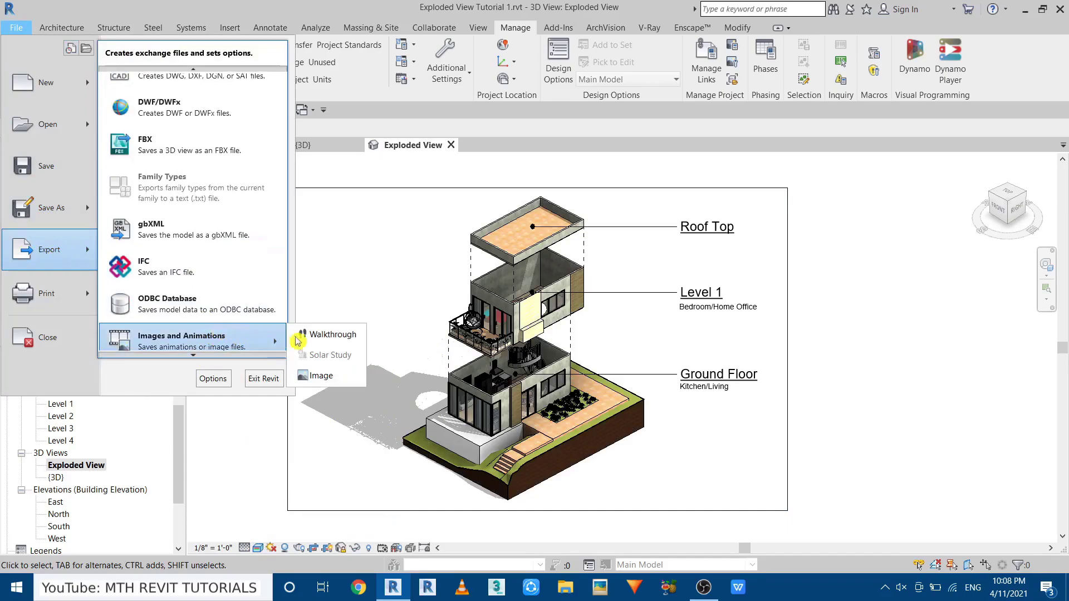
click(335, 377)
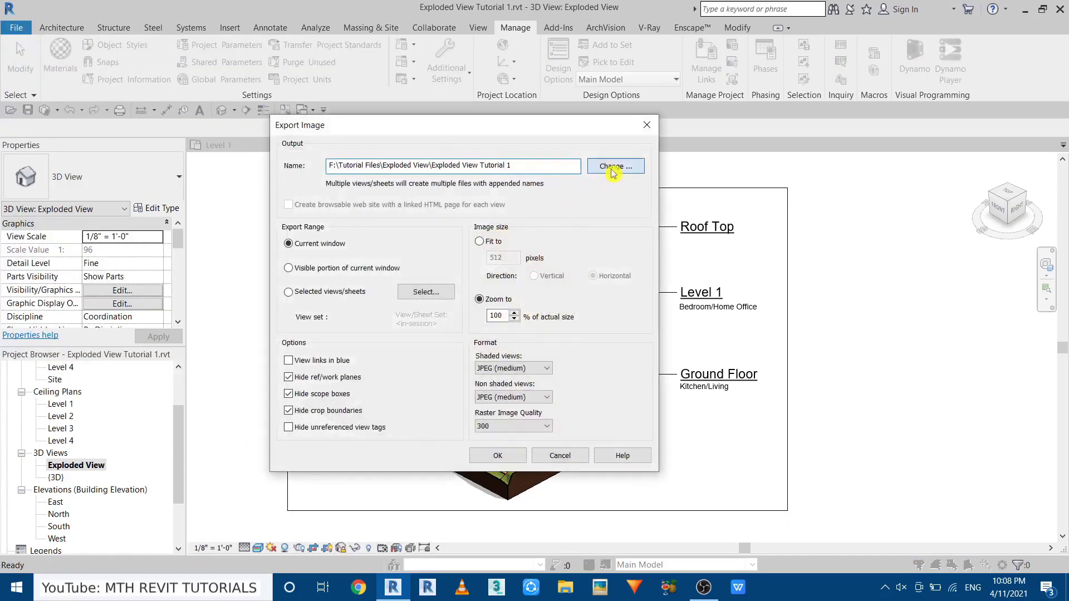
Name the output file Exploded View Realistic in the Exploded View folder and export the image with the current settings.
click(610, 166)
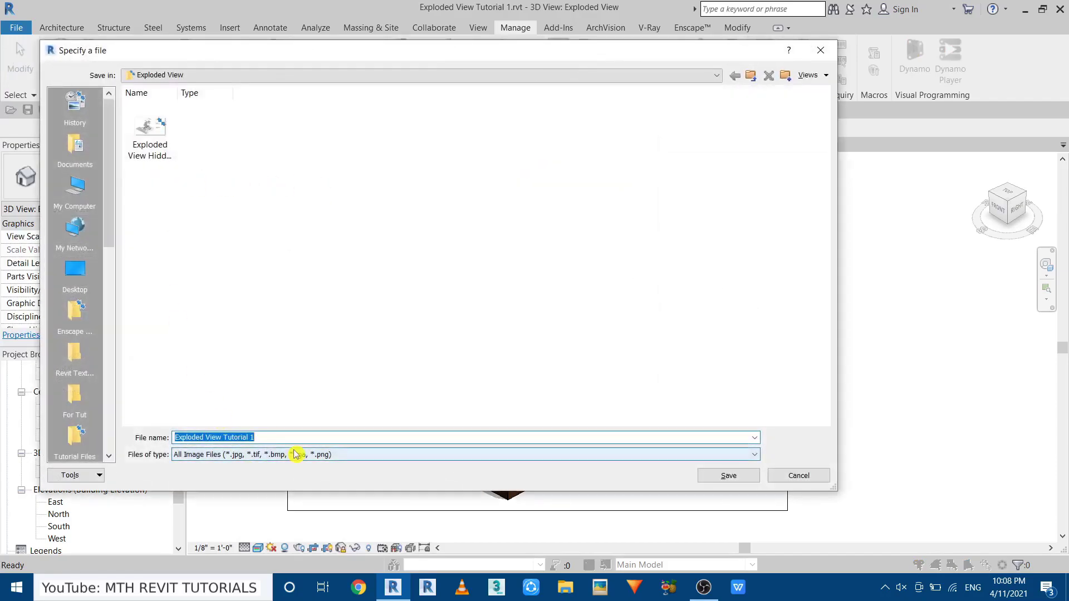
text(Ex)
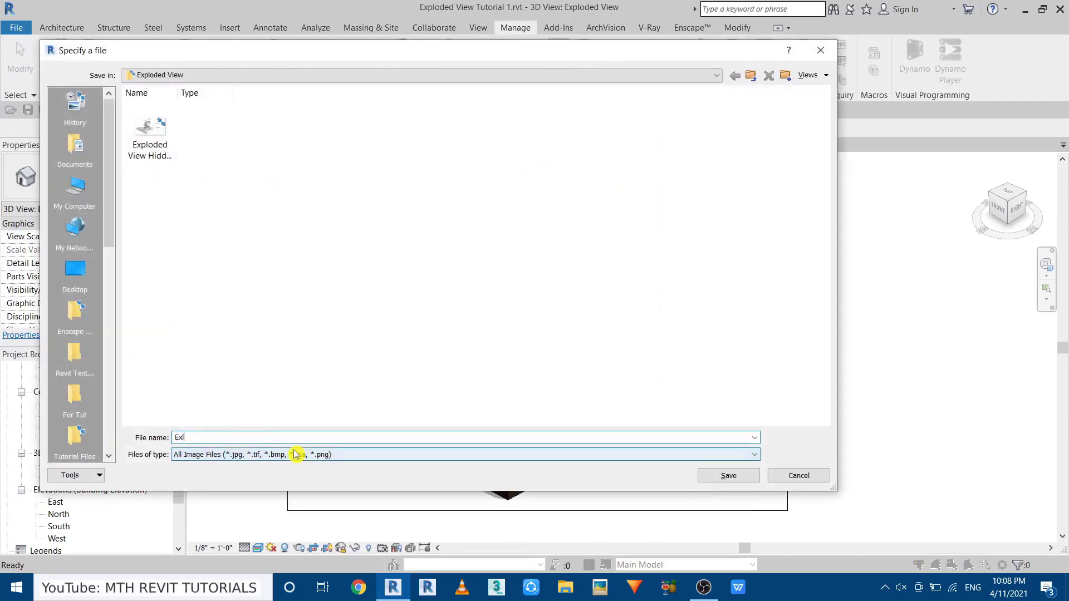
text(plod)
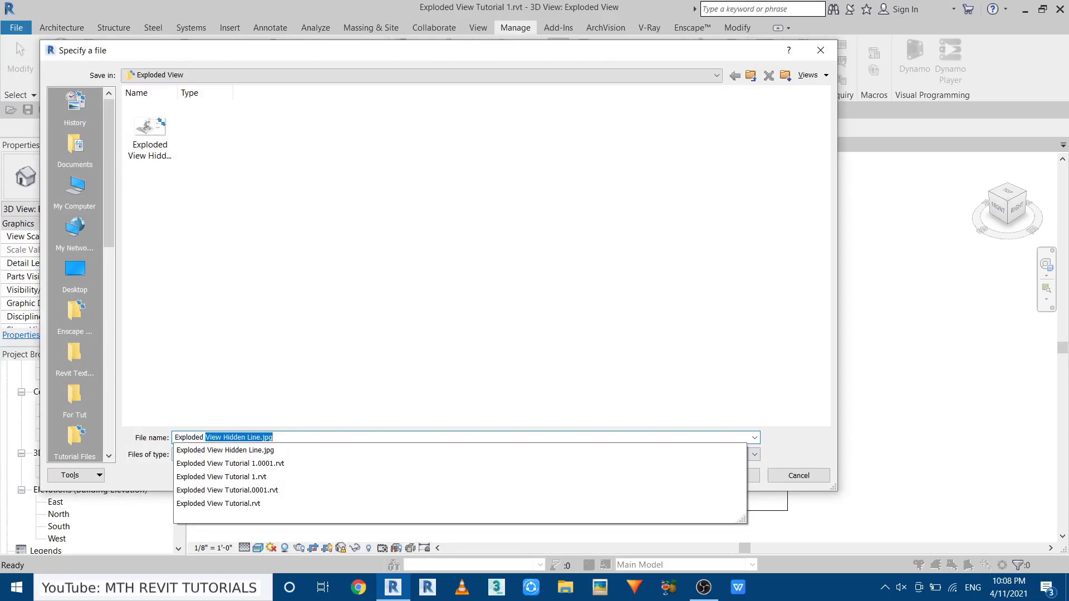
text(ed View Realistic)
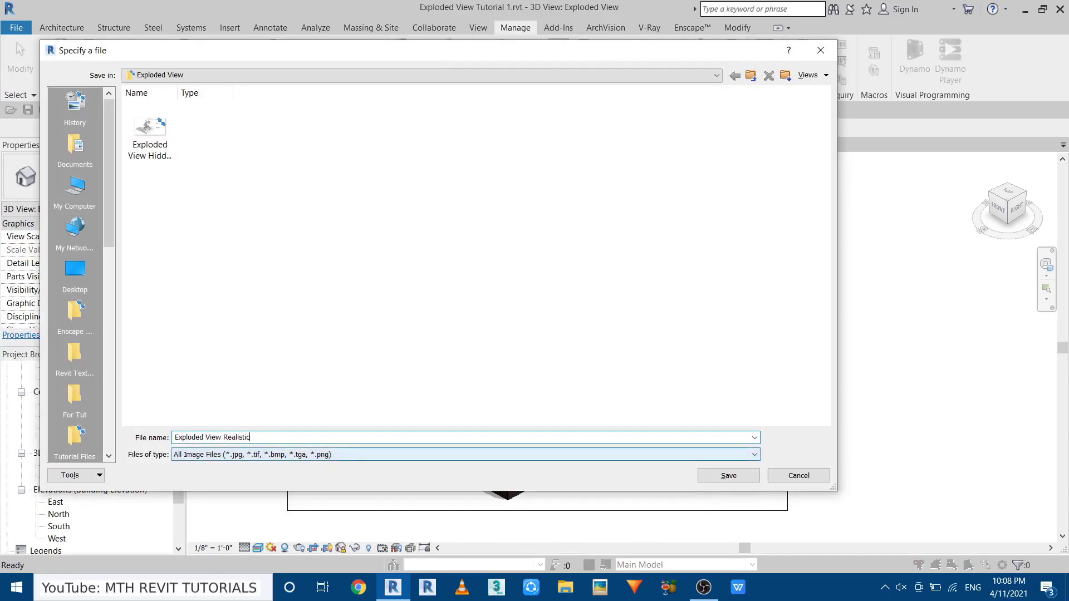
click(713, 478)
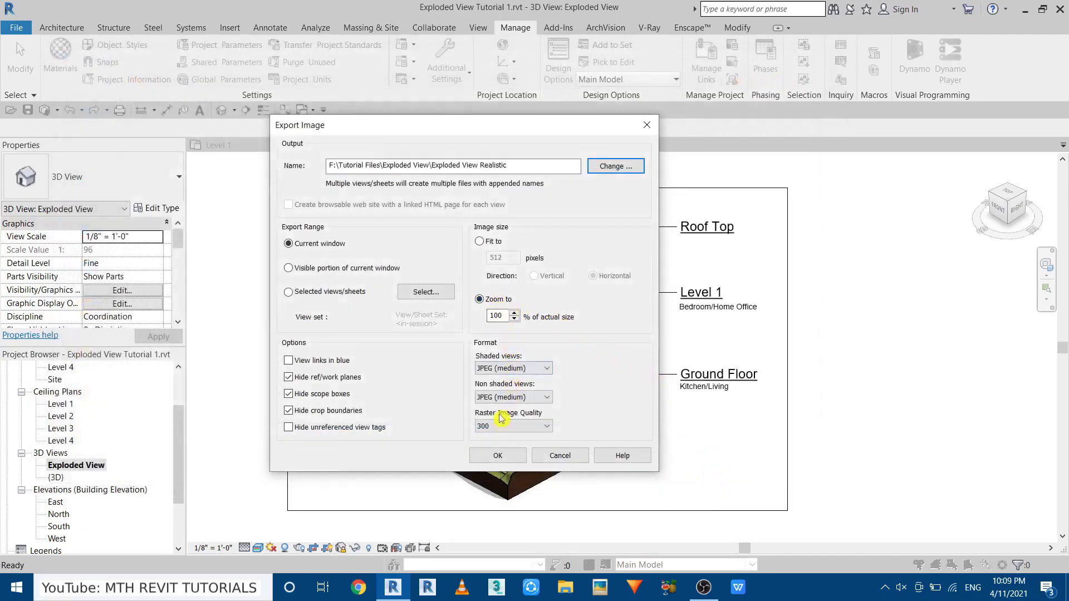
click(493, 455)
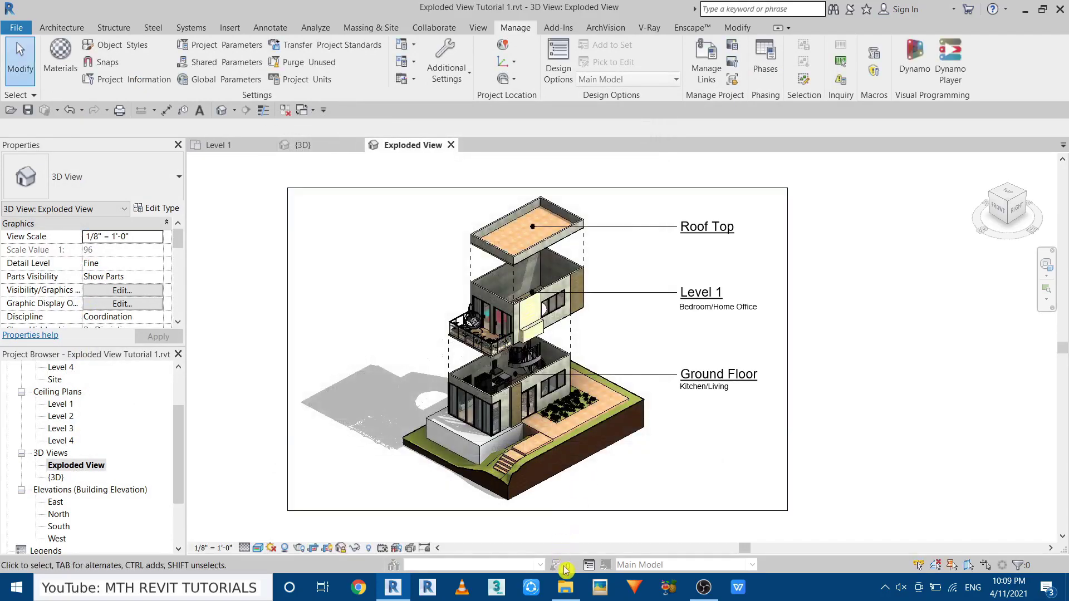
Switch to File Explorer, open Exploded View Hidden Line.jpg and examine its labels, leaders and line work up close.
click(568, 589)
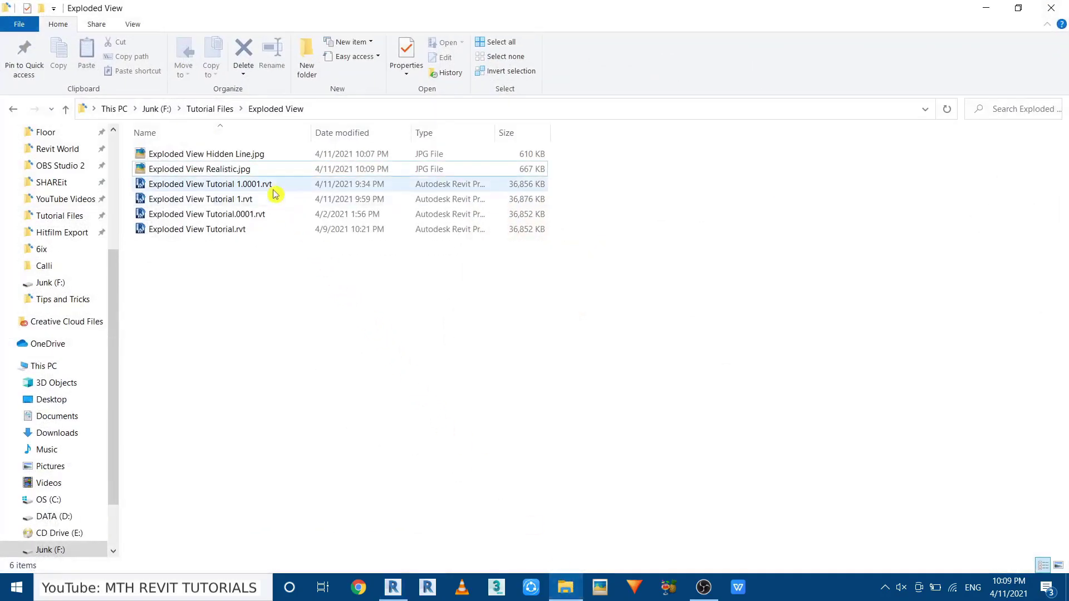
click(250, 156)
double_click(251, 158)
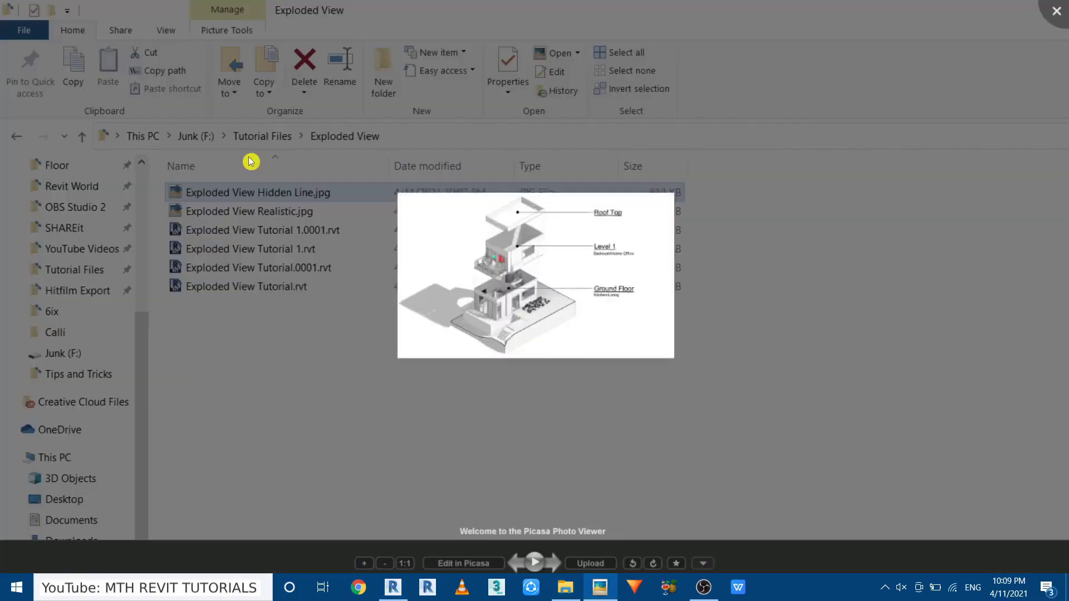
scroll(481, 182, up, 4)
drag(481, 182, 546, 247)
drag(777, 383, 699, 229)
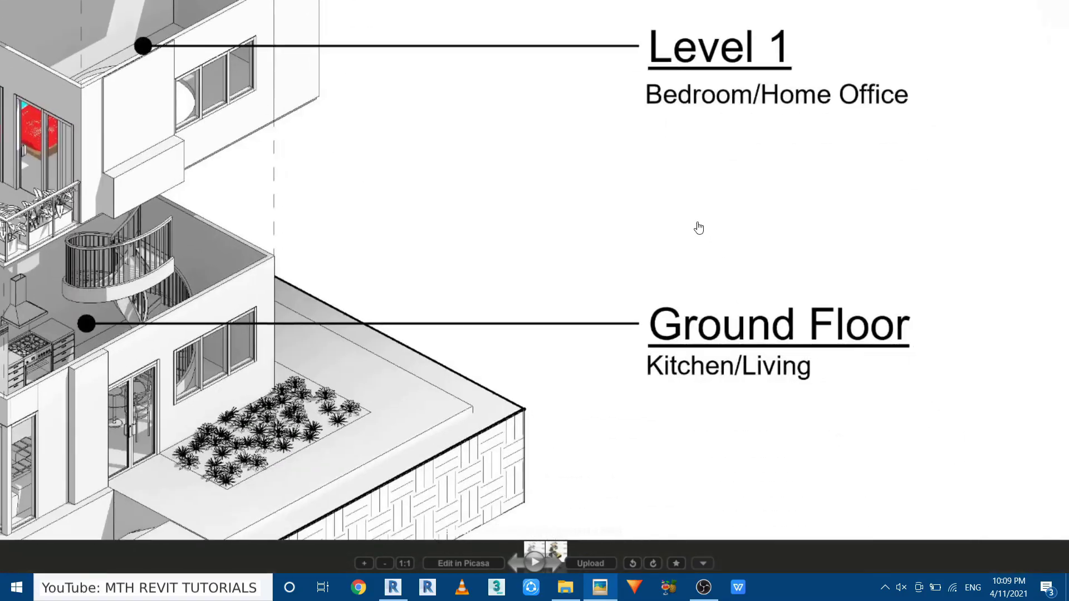
drag(437, 401, 767, 319)
scroll(402, 345, down, 5)
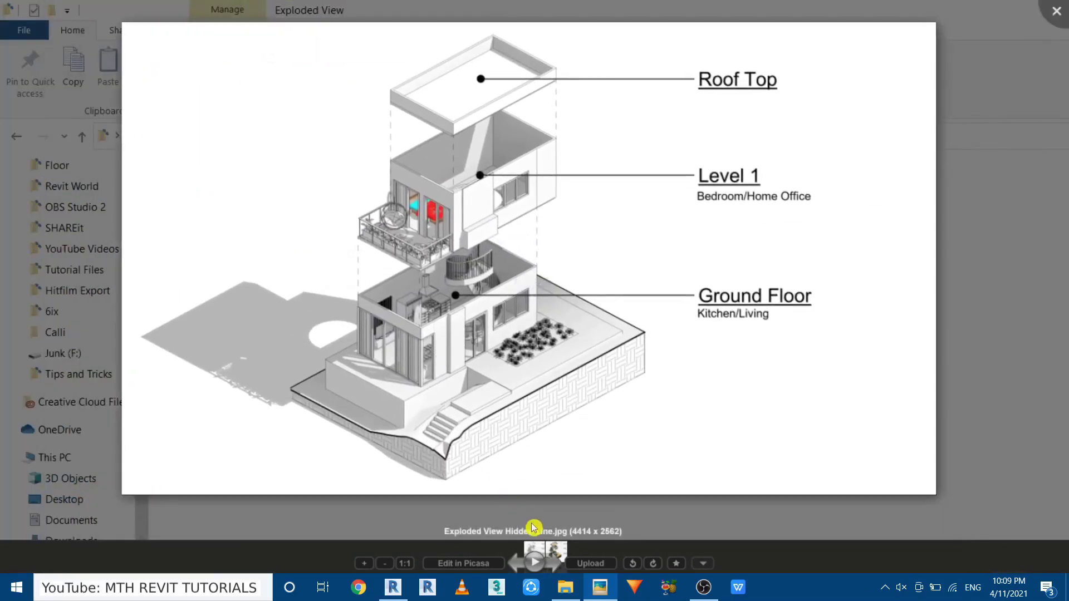
Show Exploded View Realistic.jpg in the photo viewer and examine the materials, floors and roof up close.
click(553, 565)
scroll(414, 384, up, 3)
drag(414, 384, 410, 409)
scroll(403, 367, up, 2)
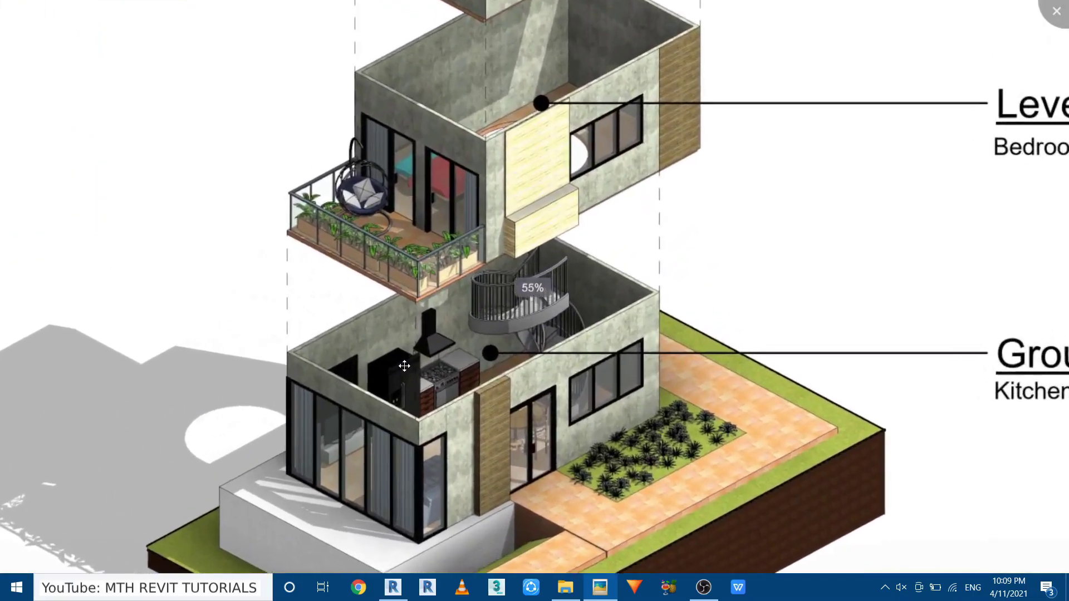
drag(406, 258, 353, 440)
drag(409, 195, 386, 305)
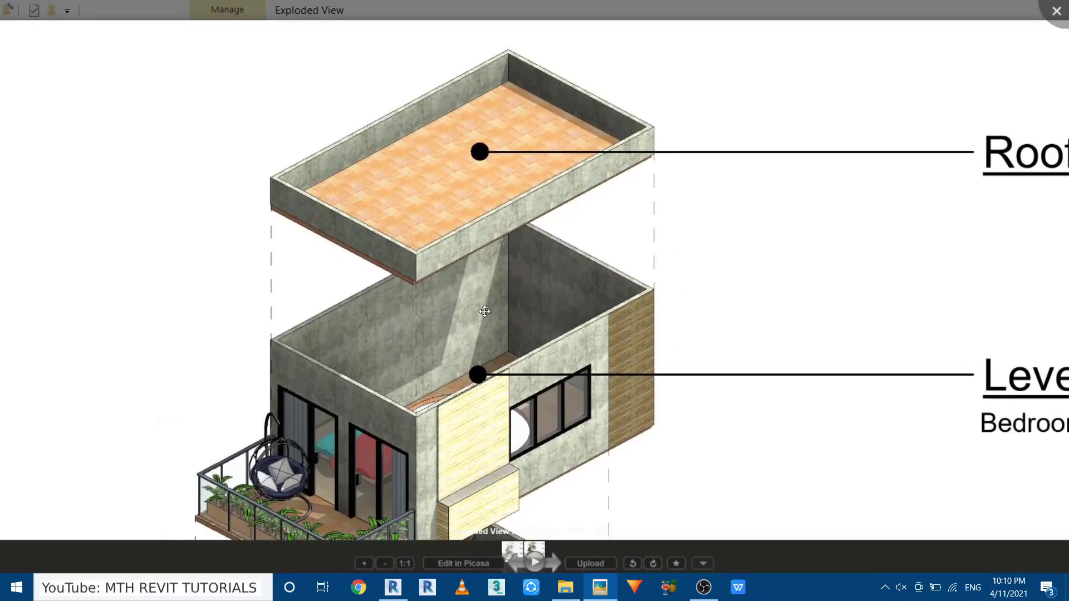
drag(591, 281, 544, 61)
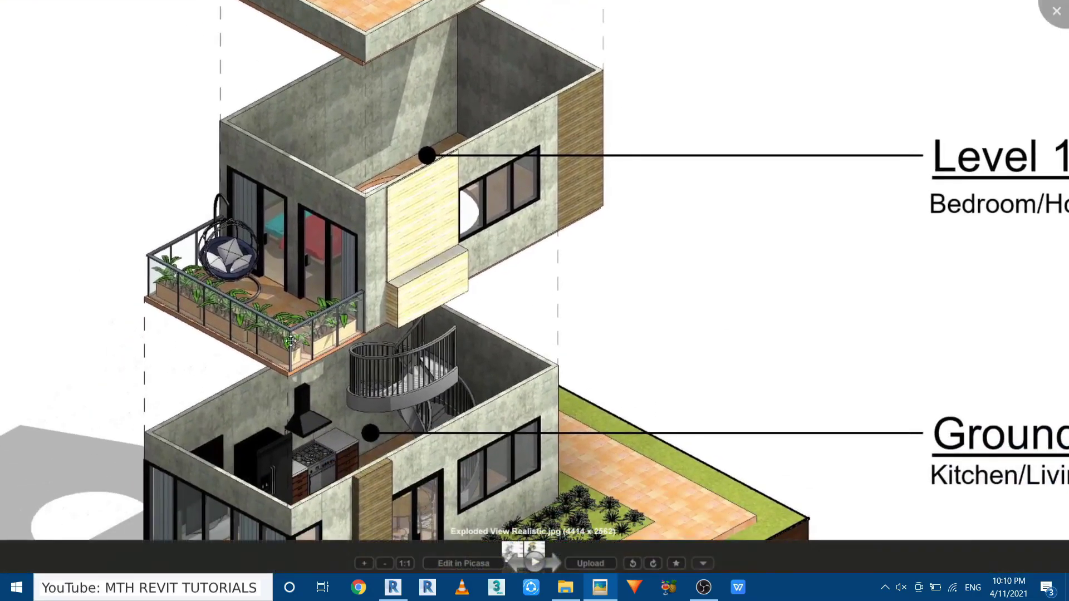